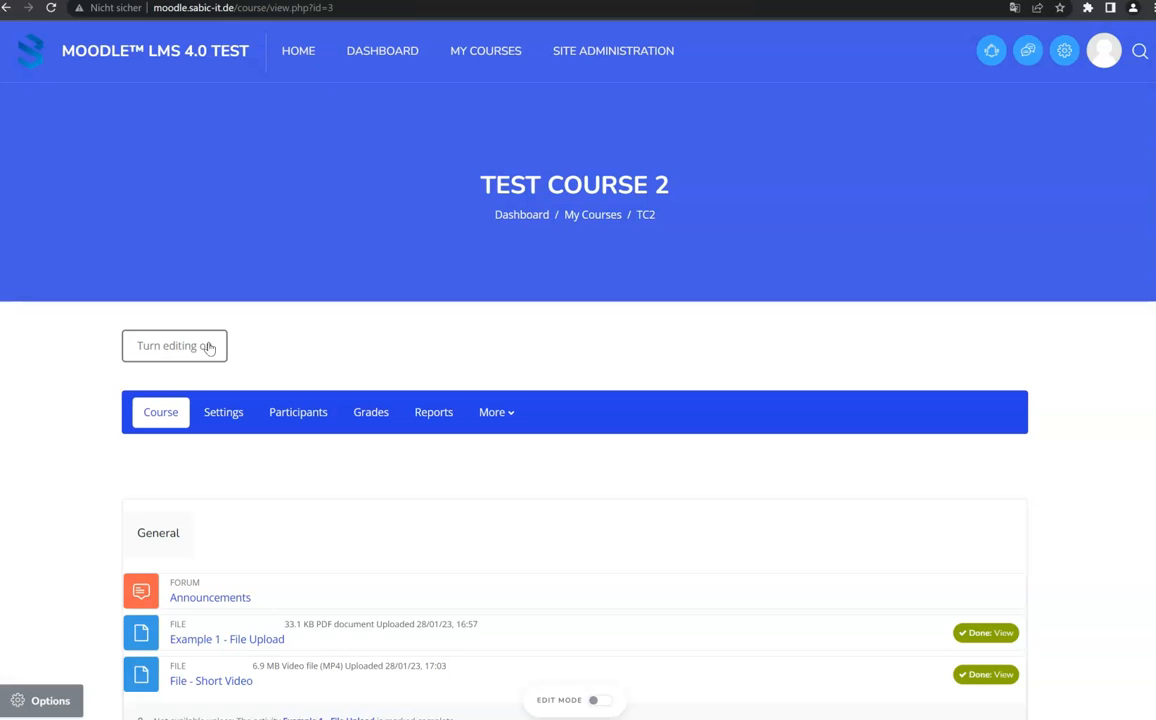
# - Turn on edit mode for the course and start adding a Lesson activity to the General section
pyautogui.click(600, 700)
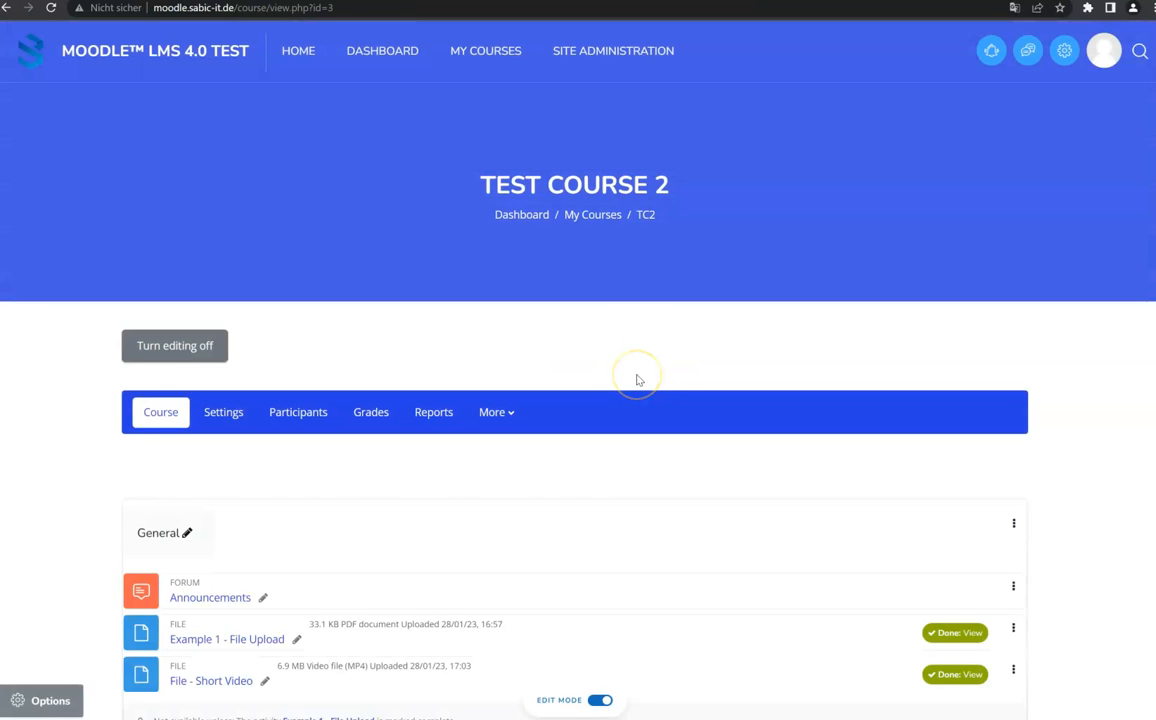
pyautogui.scroll(-4, 604, 387)
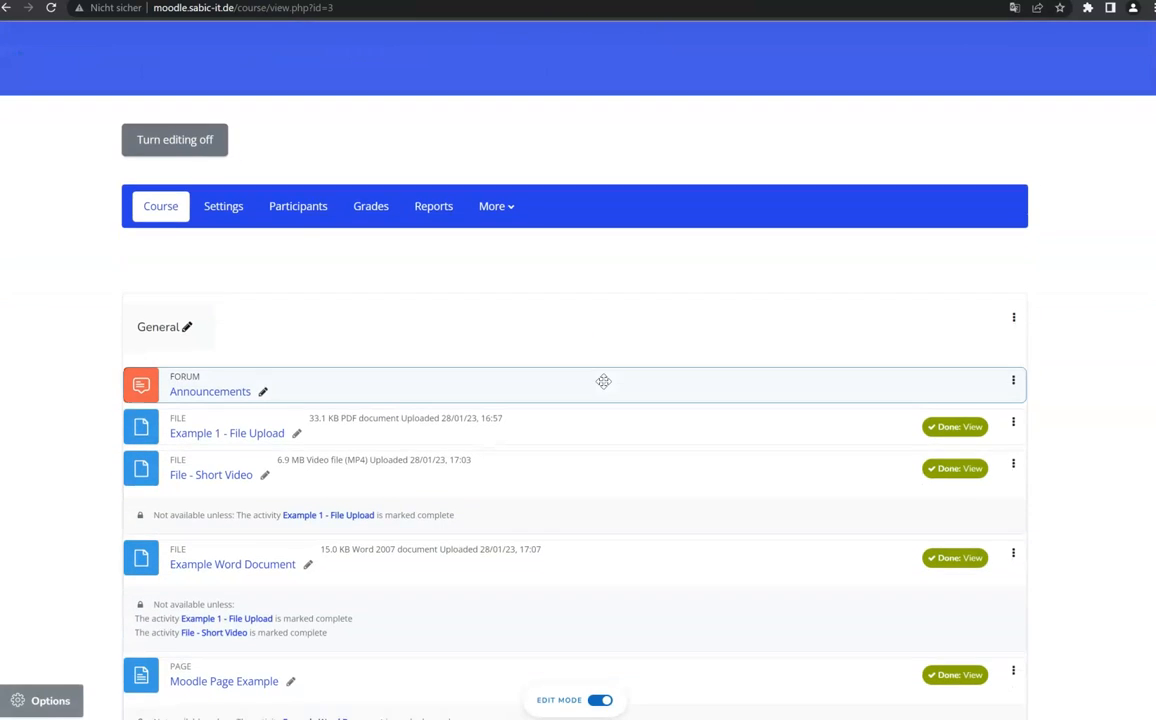
pyautogui.scroll(-3, 604, 381)
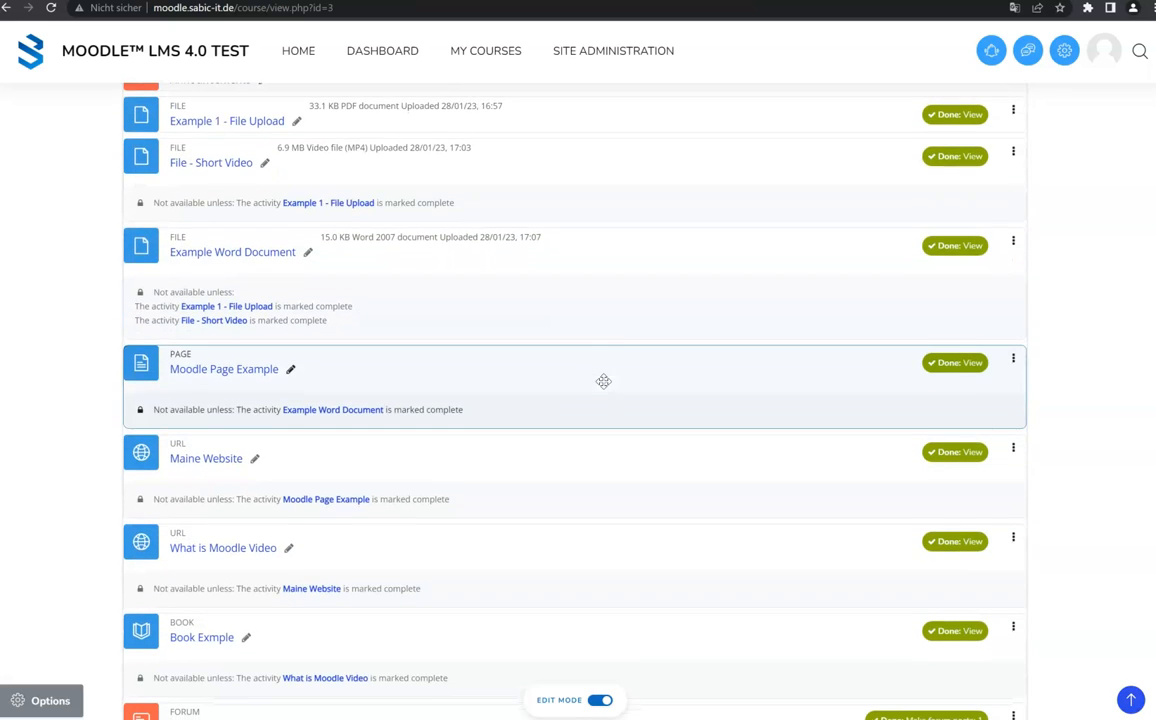
pyautogui.scroll(-2, 610, 361)
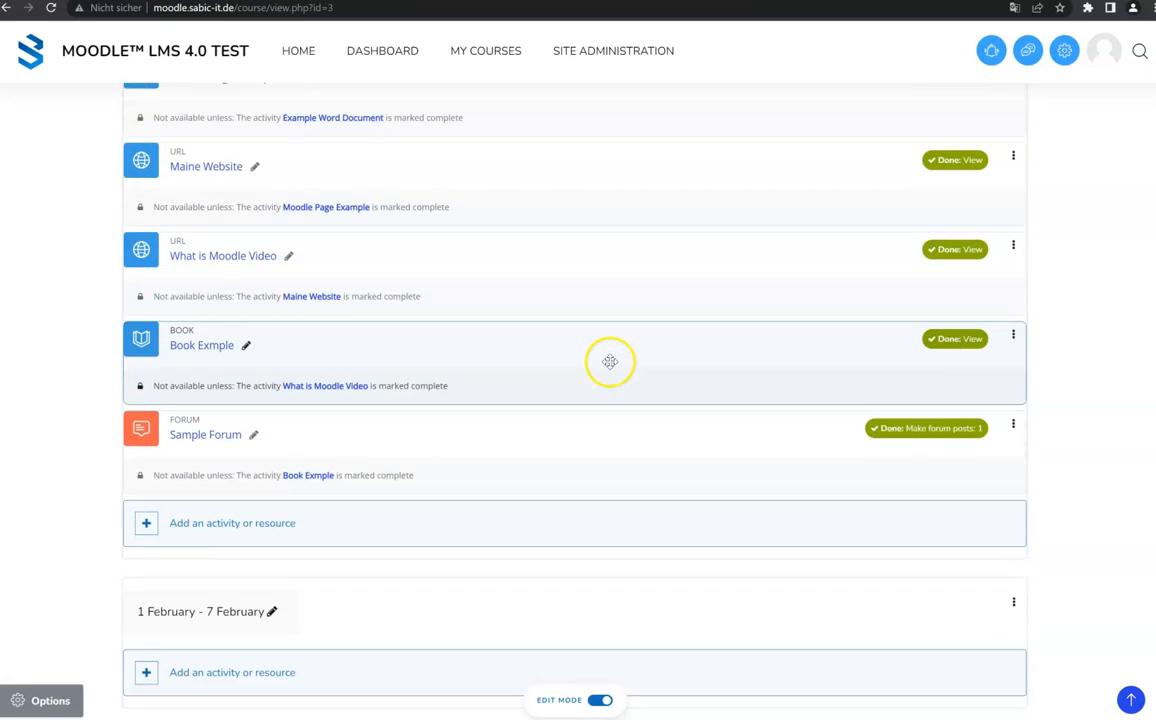
pyautogui.scroll(-1, 596, 330)
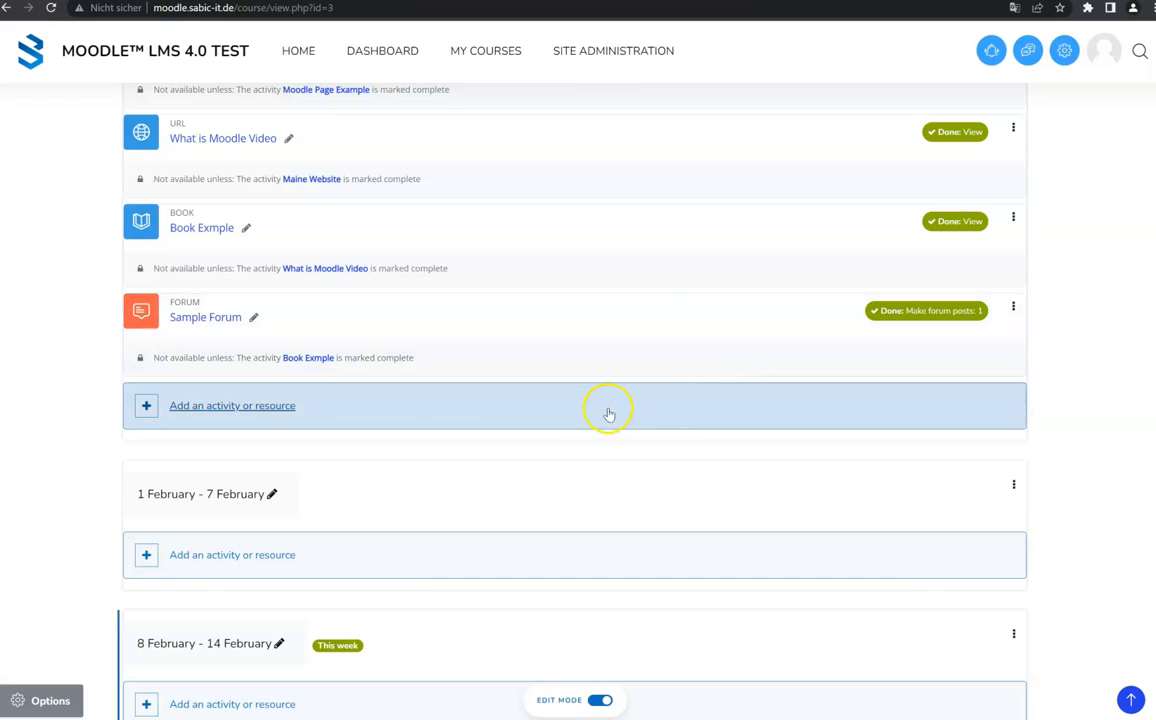
pyautogui.click(259, 408)
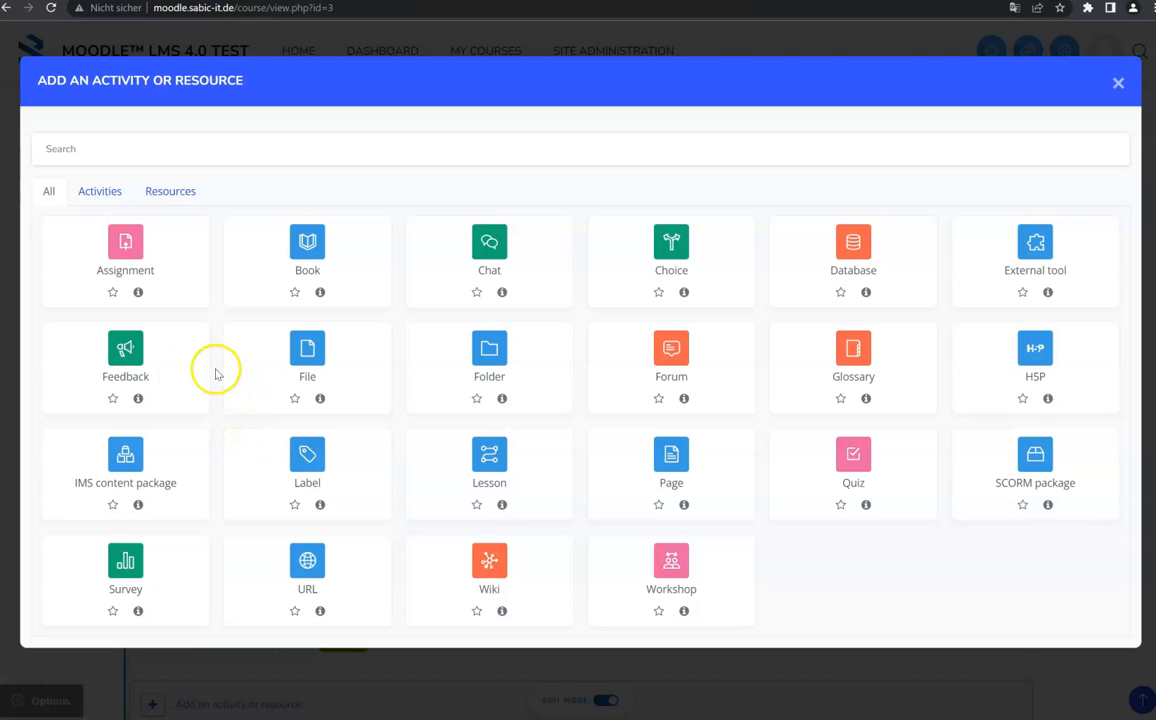
pyautogui.click(498, 464)
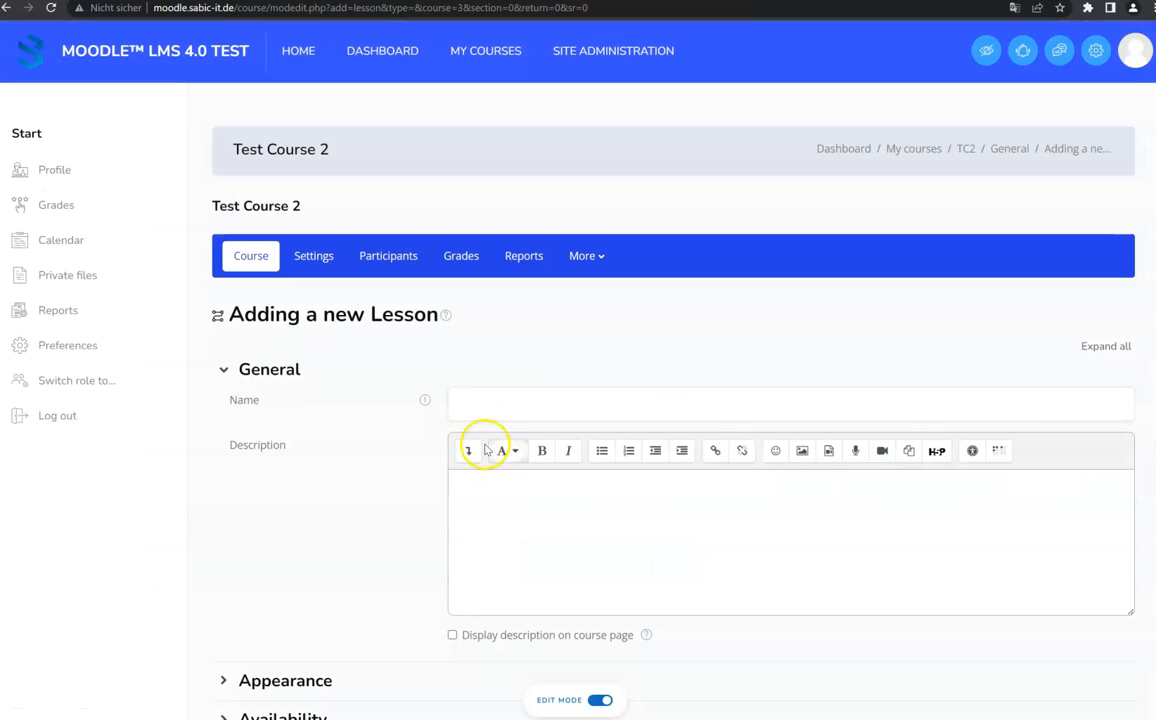
# - Name the new lesson "Sample Lesson Activity"
pyautogui.scroll(-2, 510, 320)
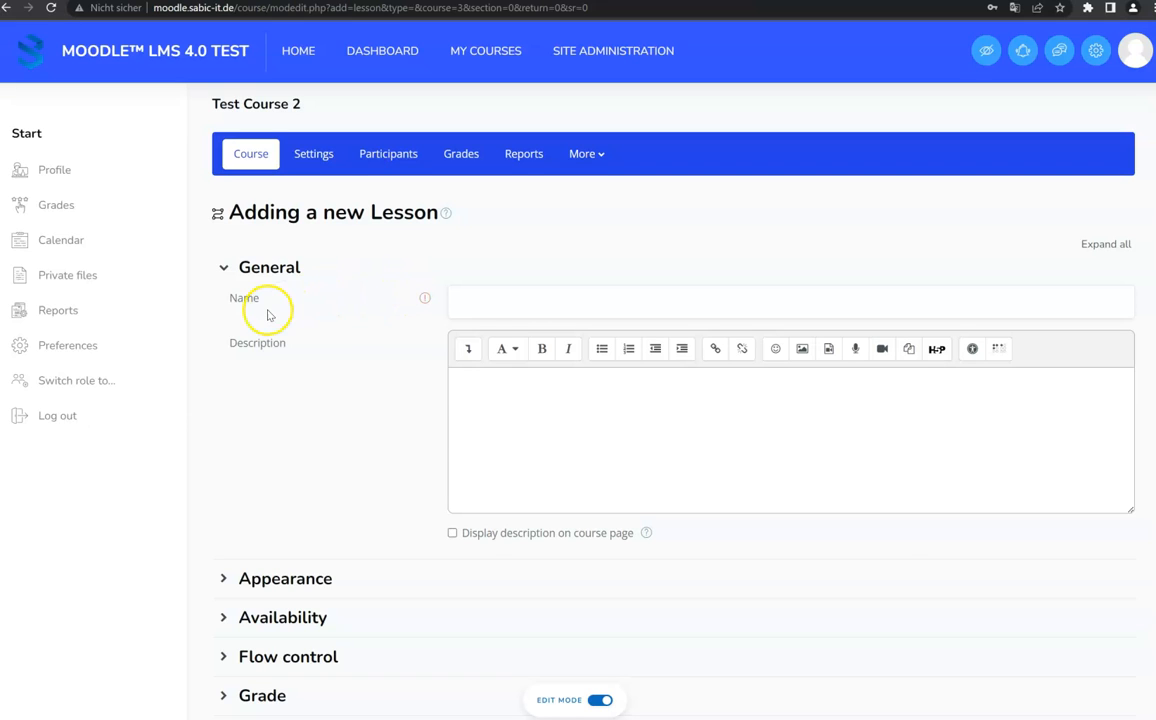
pyautogui.click(533, 303)
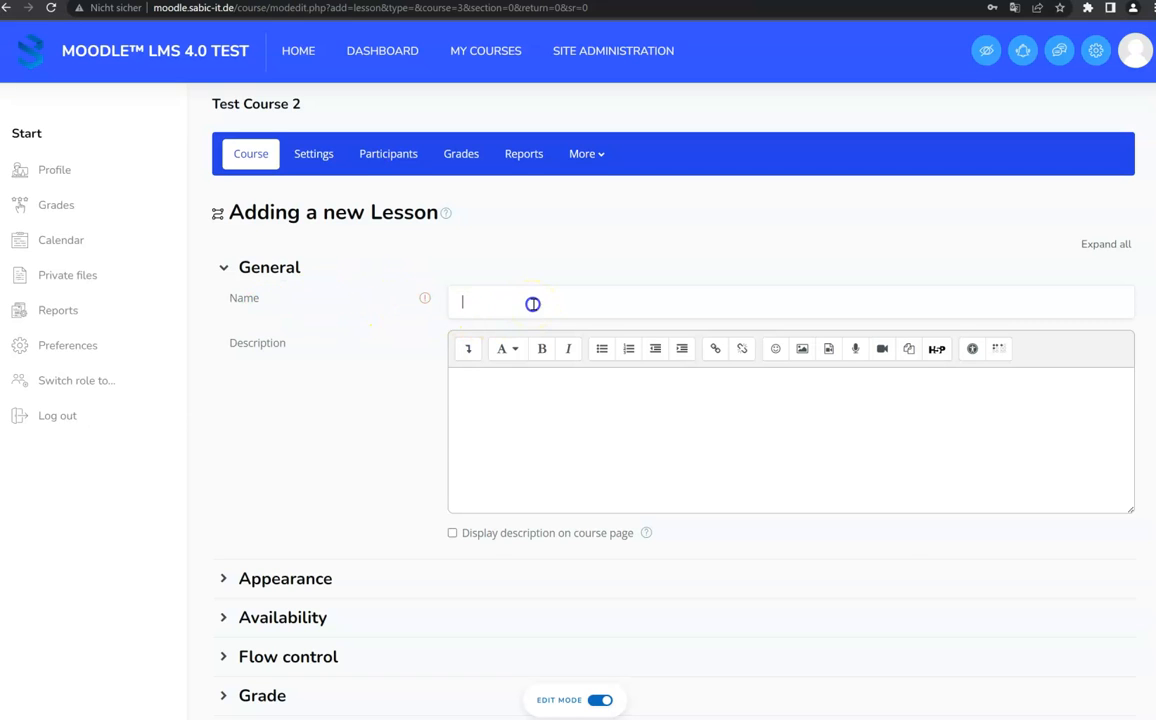
pyautogui.write('Sample Lesson Activity')
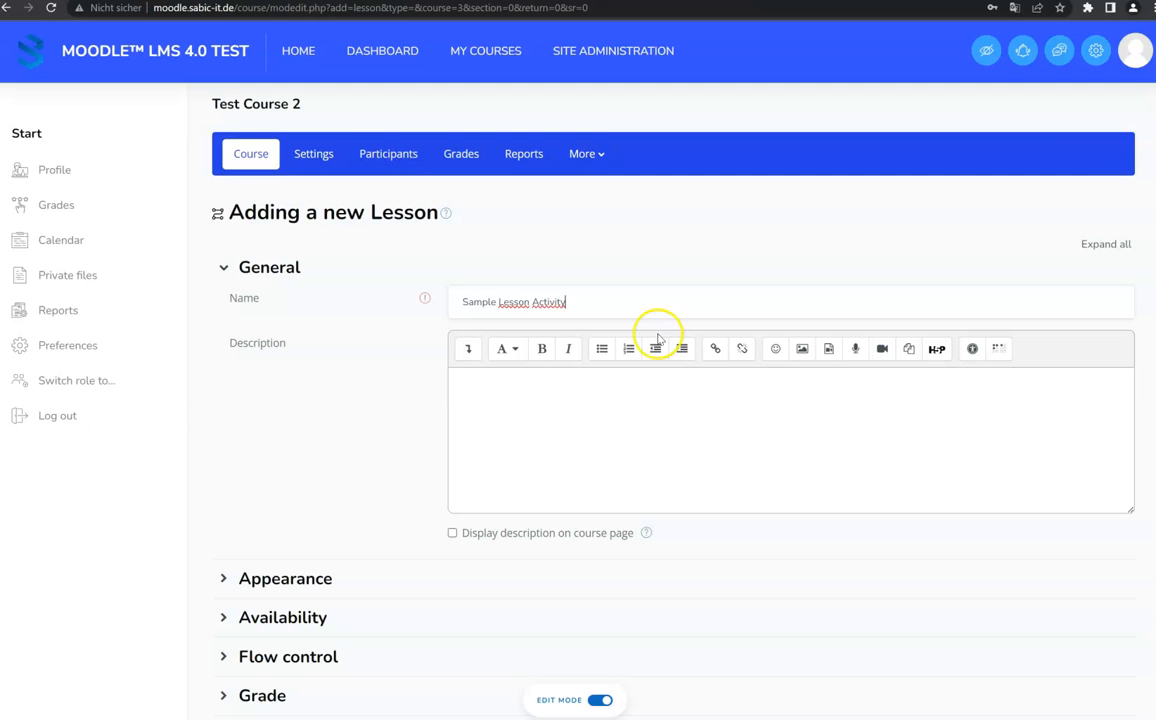
# - Reveal the full set of Appearance settings and set Display ongoing score to Yes
pyautogui.scroll(-1, 658, 330)
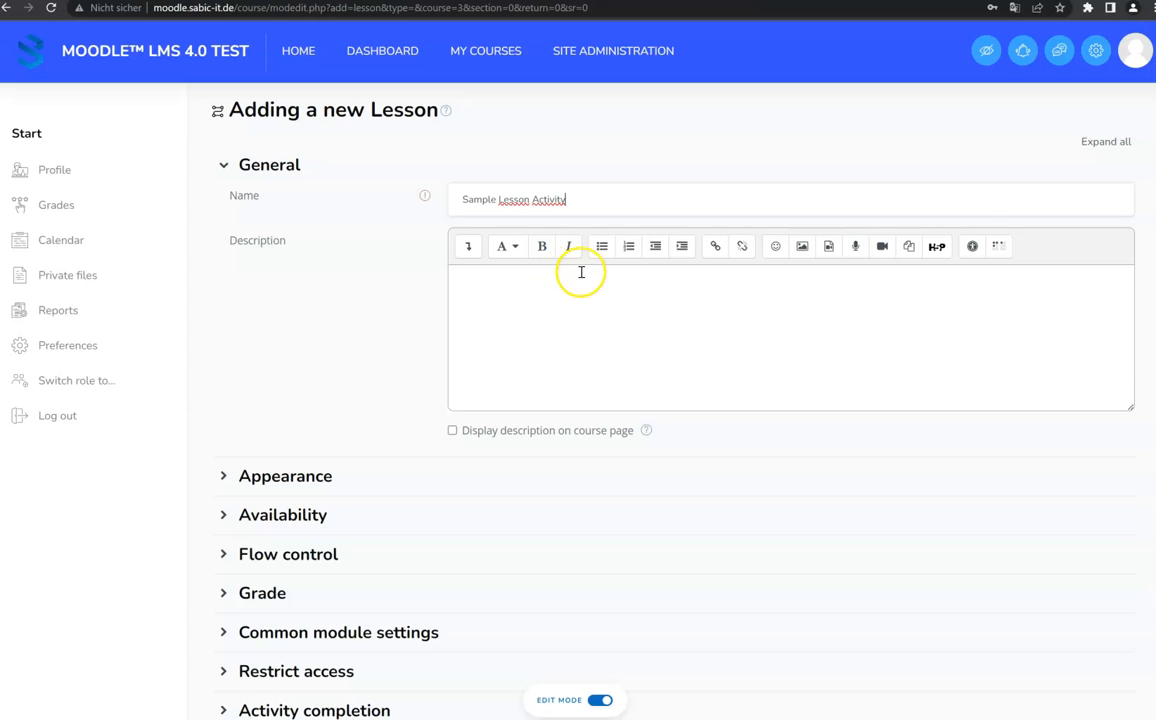
pyautogui.scroll(-1, 542, 297)
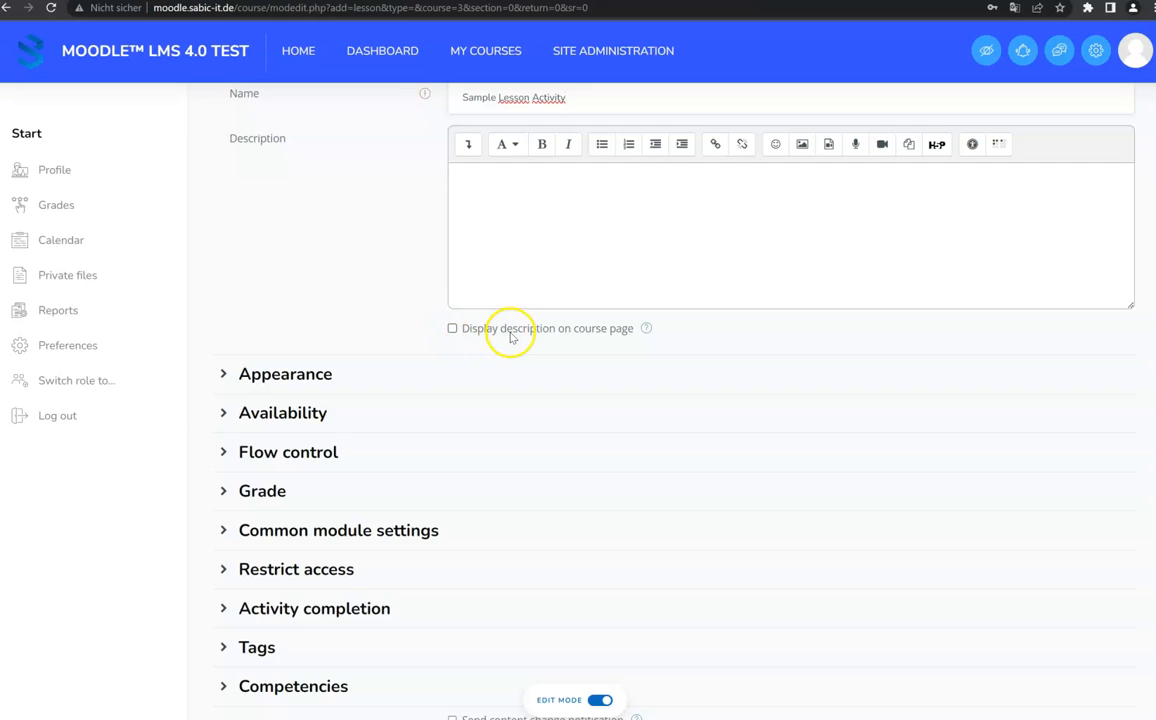
pyautogui.scroll(-1, 619, 366)
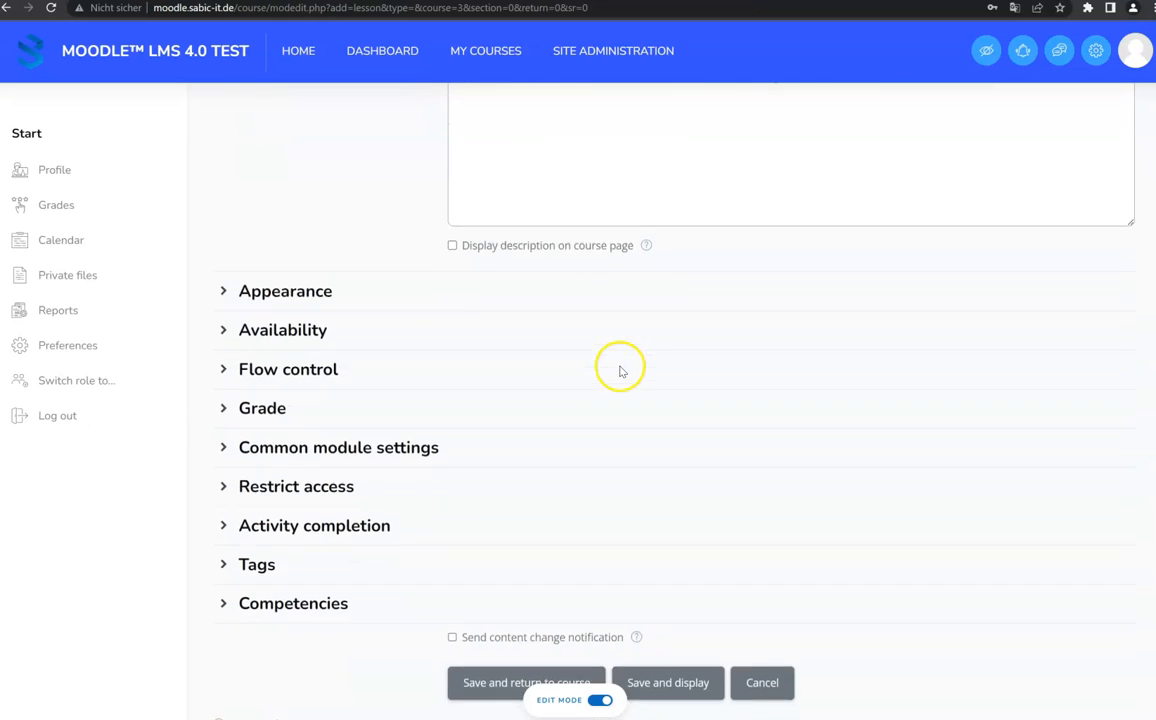
pyautogui.click(300, 270)
pyautogui.scroll(-1, 227, 284)
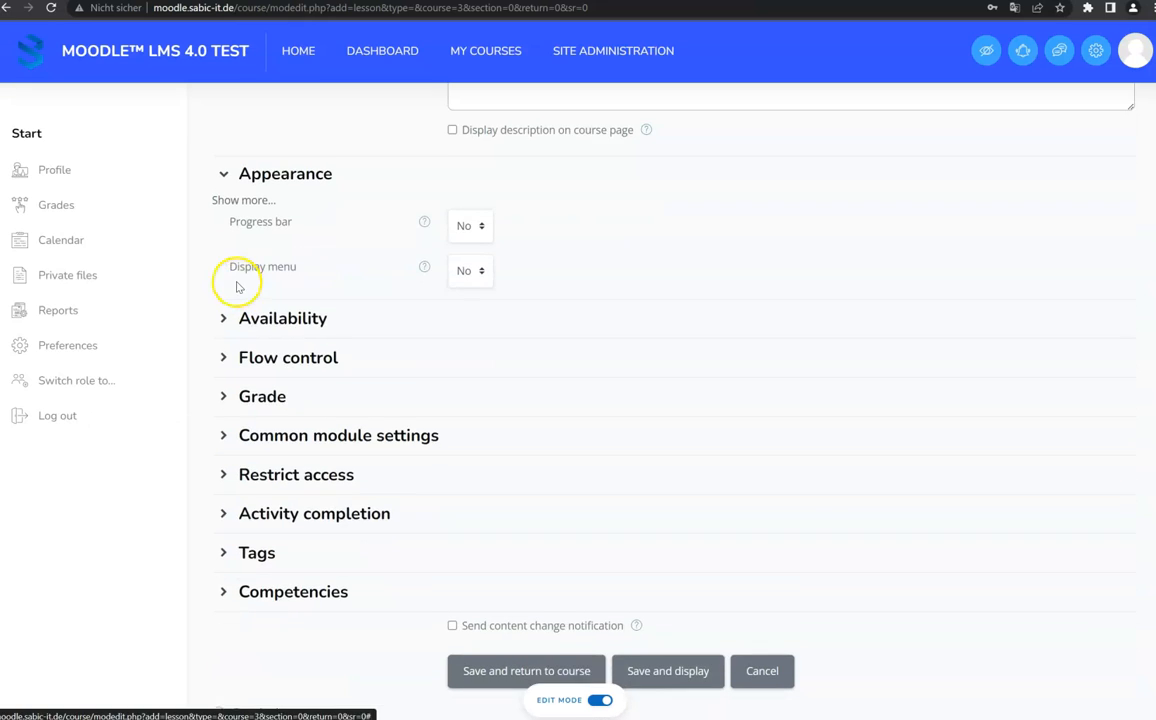
pyautogui.click(238, 193)
pyautogui.scroll(-1, 219, 318)
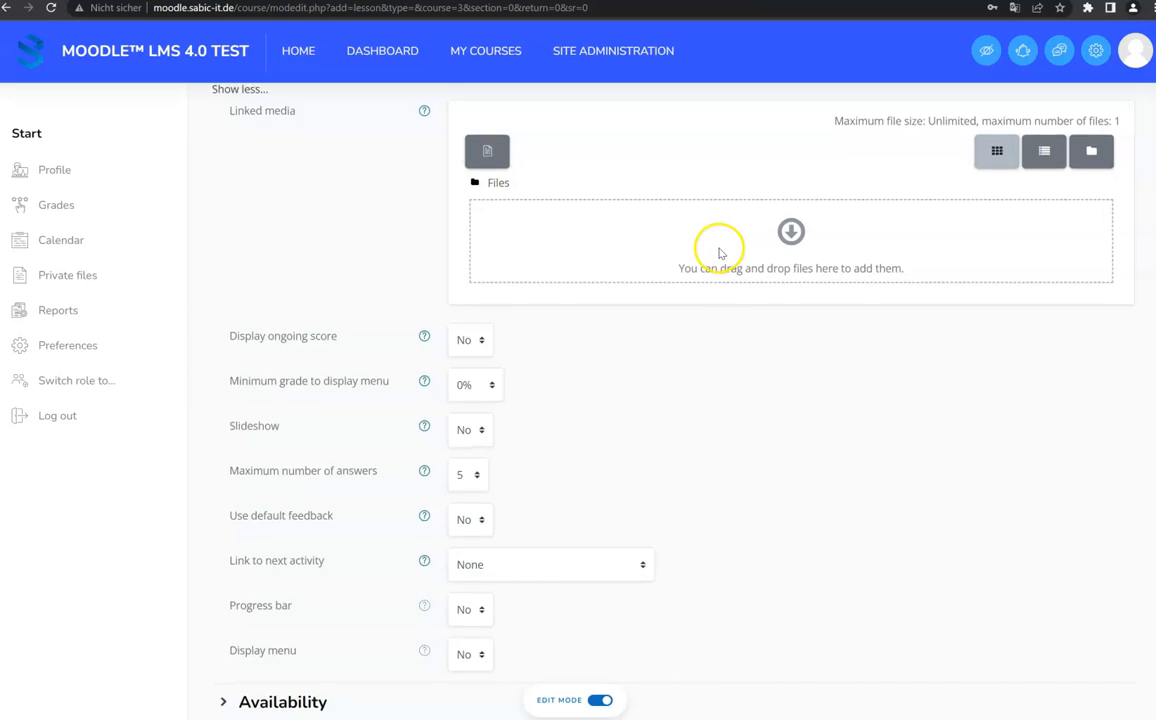
pyautogui.scroll(-1, 717, 250)
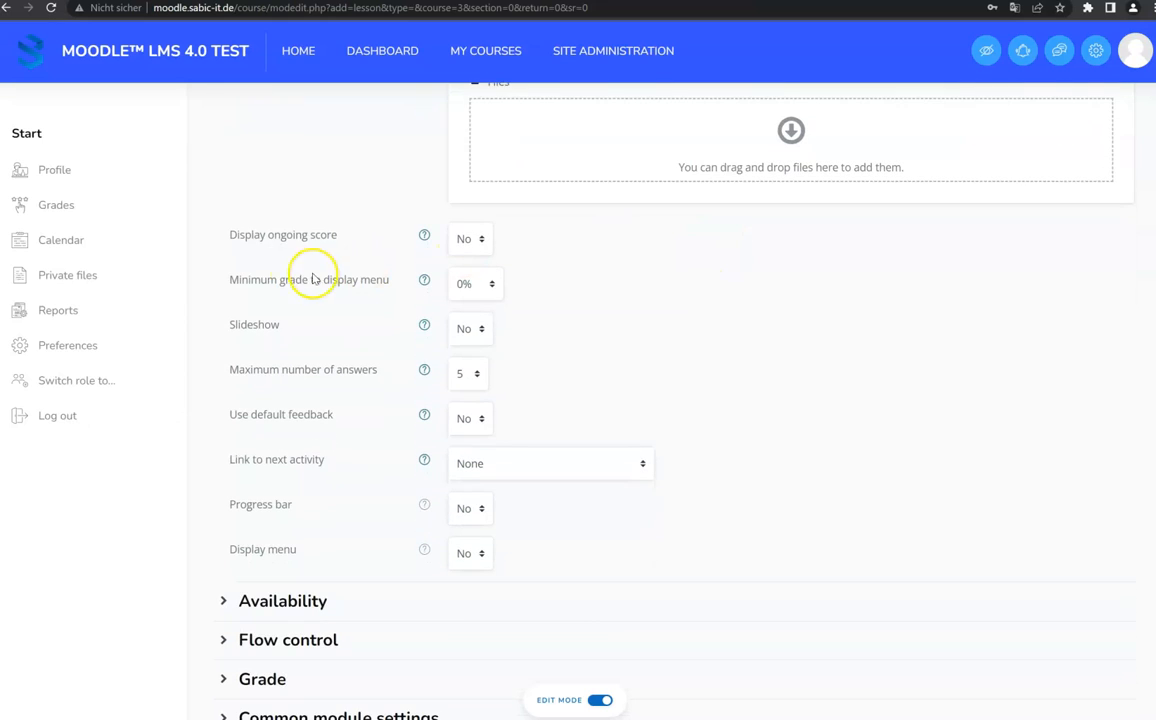
pyautogui.click(469, 239)
pyautogui.click(478, 277)
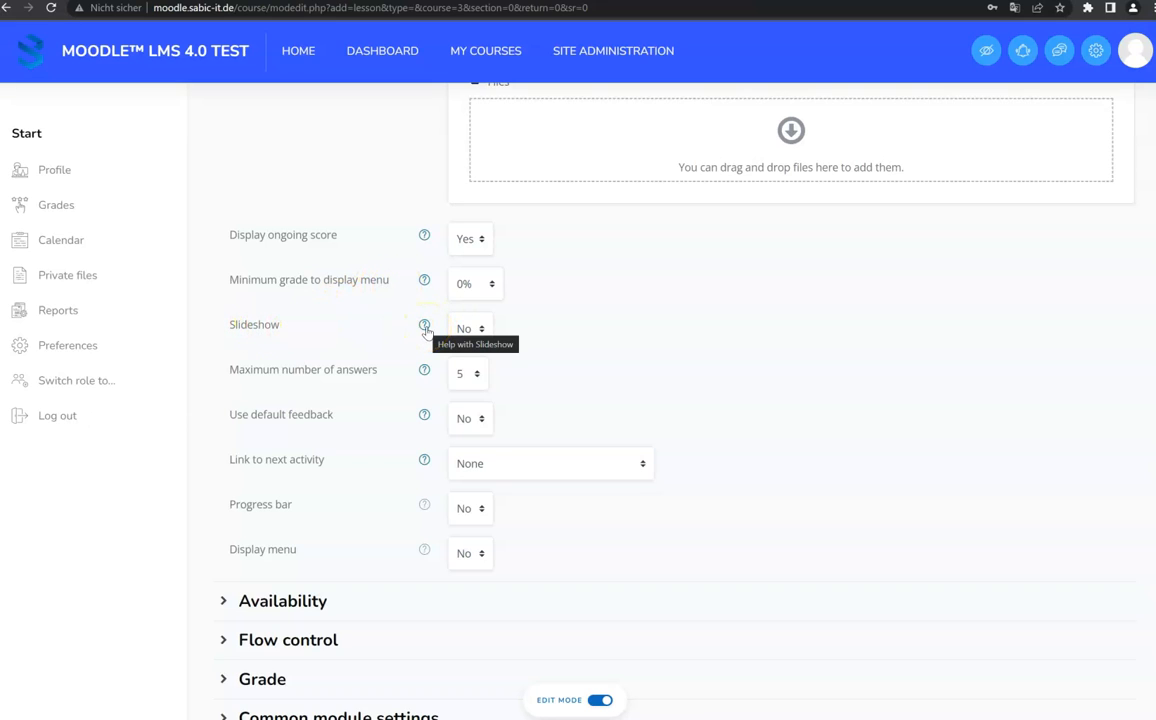
# - Read the help explanations for the Slideshow and Maximum number of answers settings
pyautogui.click(478, 330)
pyautogui.click(480, 330)
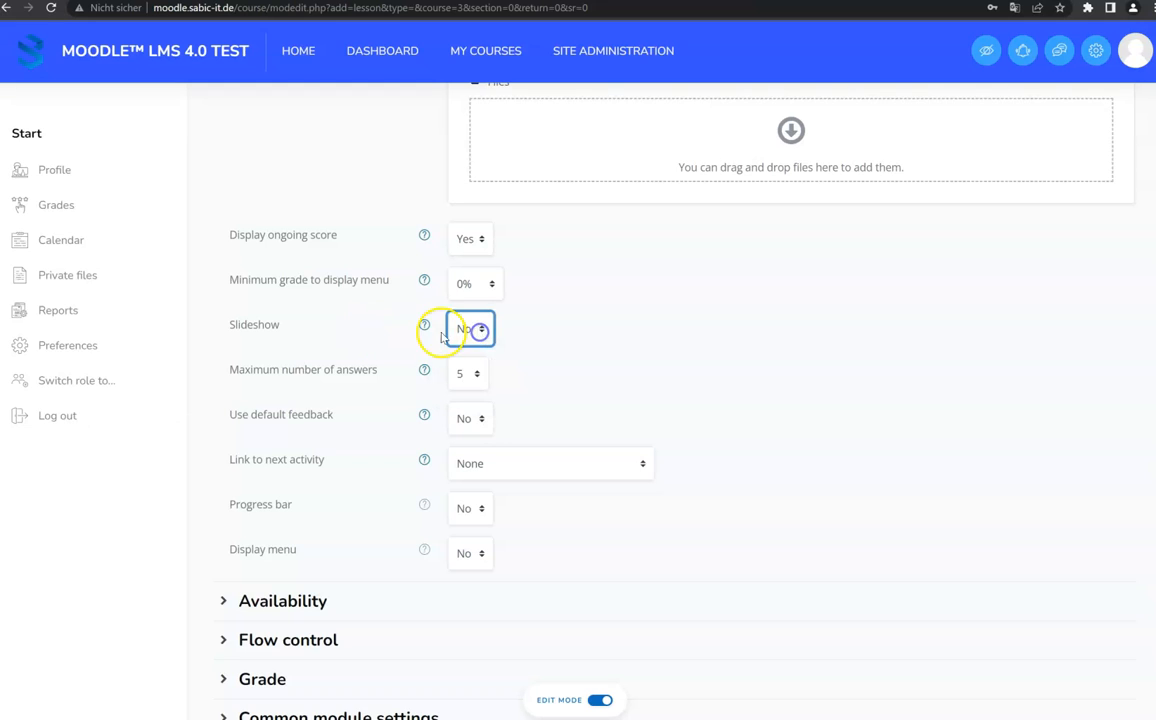
pyautogui.click(424, 325)
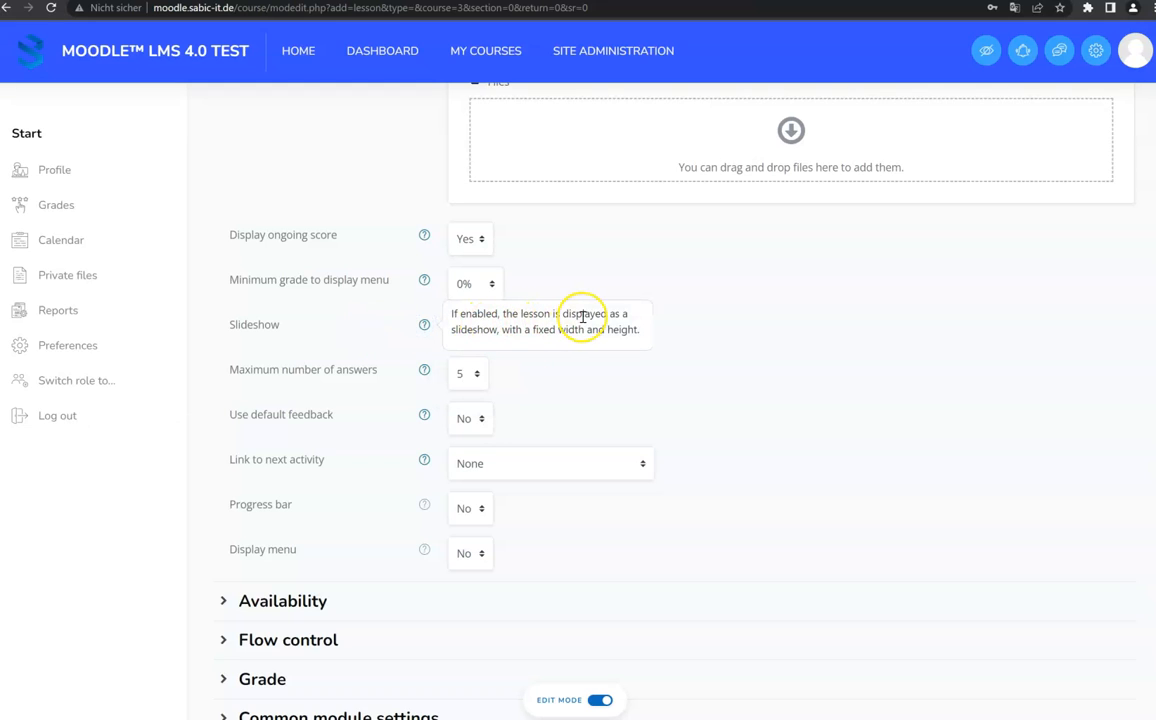
pyautogui.click(676, 320)
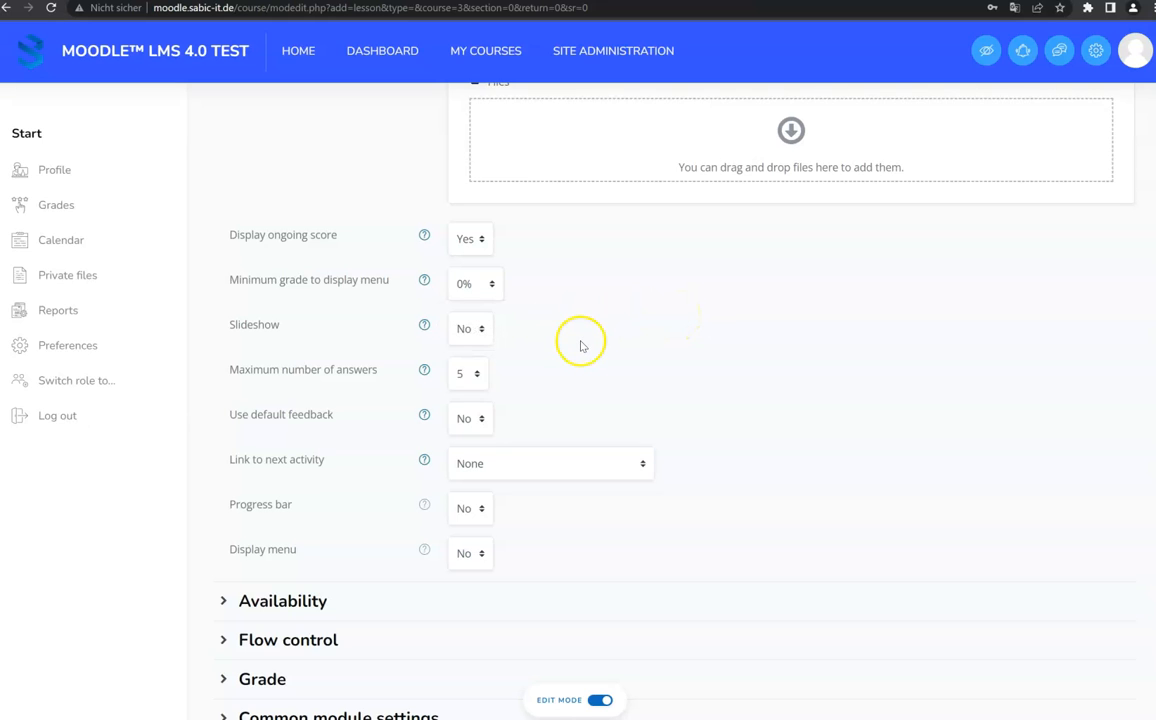
pyautogui.scroll(-1, 568, 340)
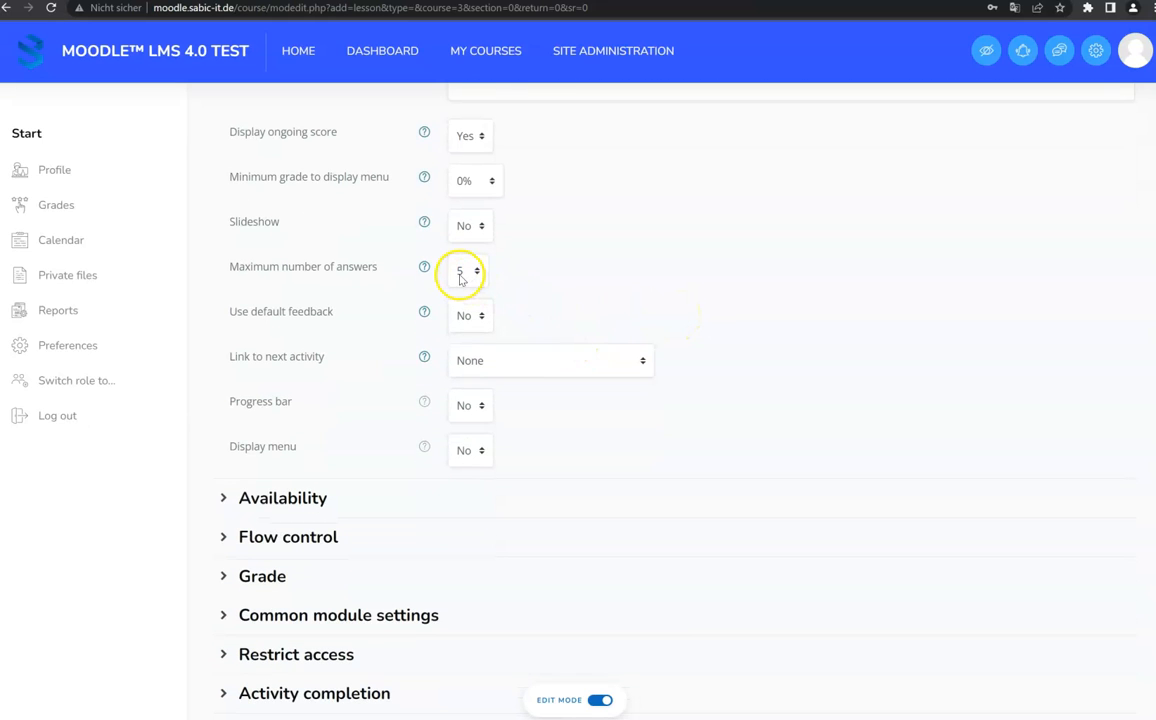
pyautogui.click(425, 268)
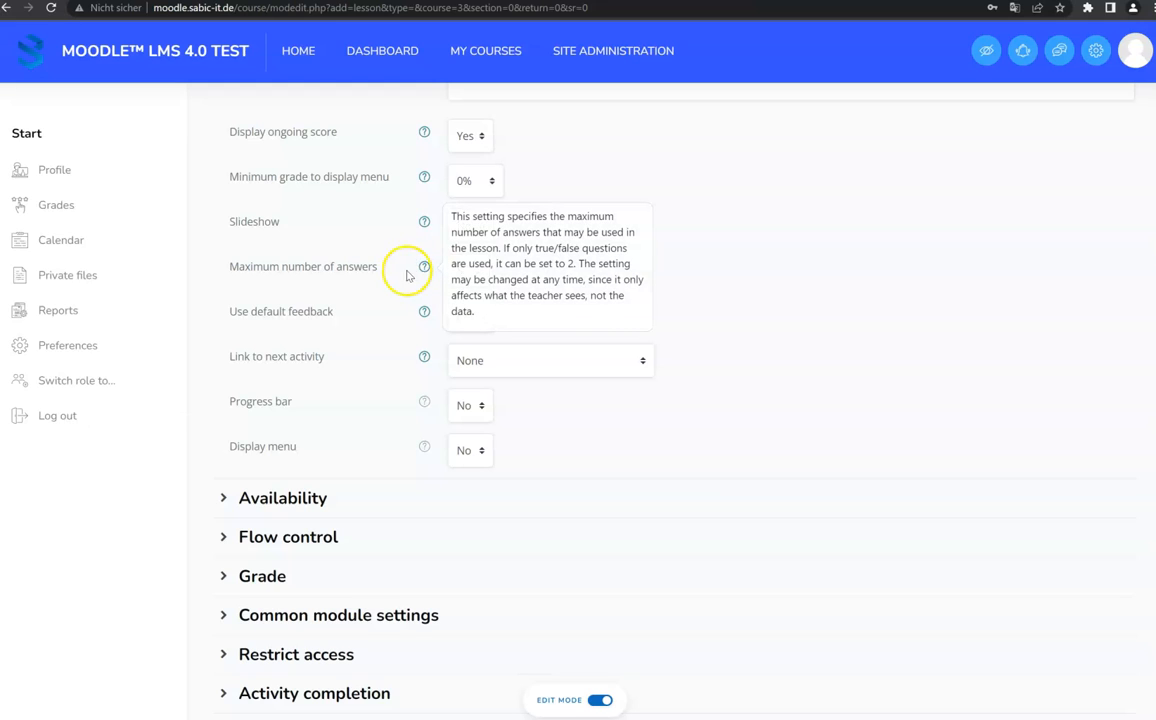
pyautogui.click(392, 268)
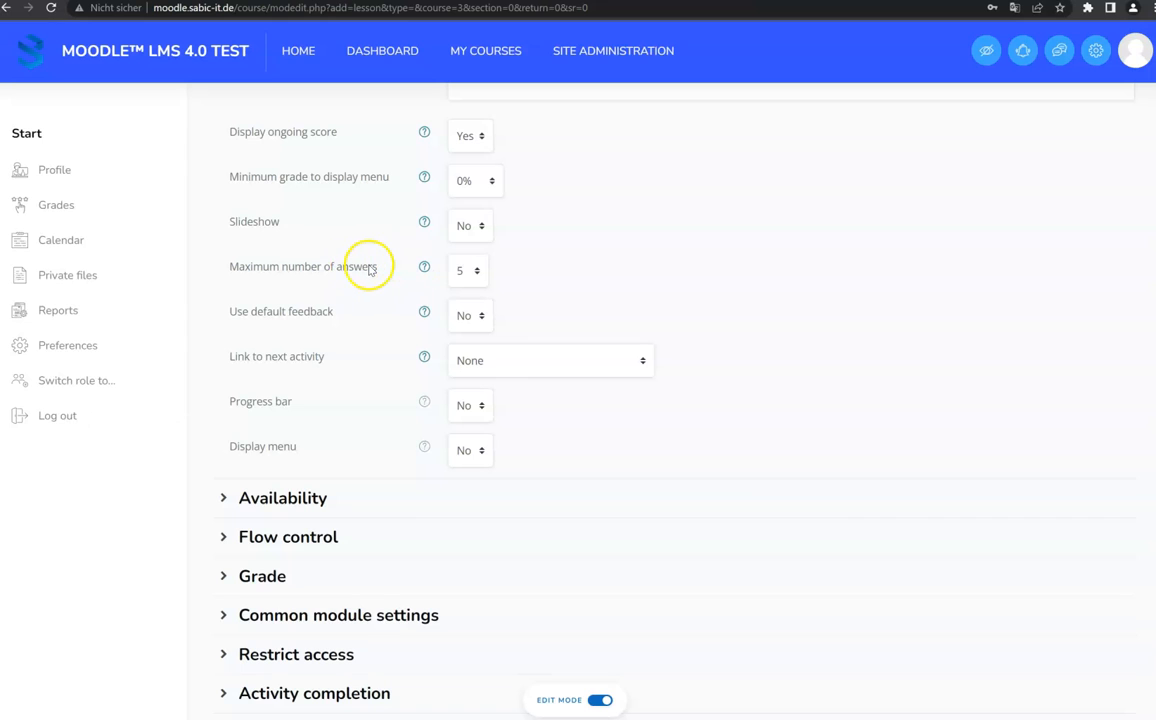
# - Read the help for Use default feedback and review the activities available under Link to next activity
pyautogui.scroll(-1, 212, 312)
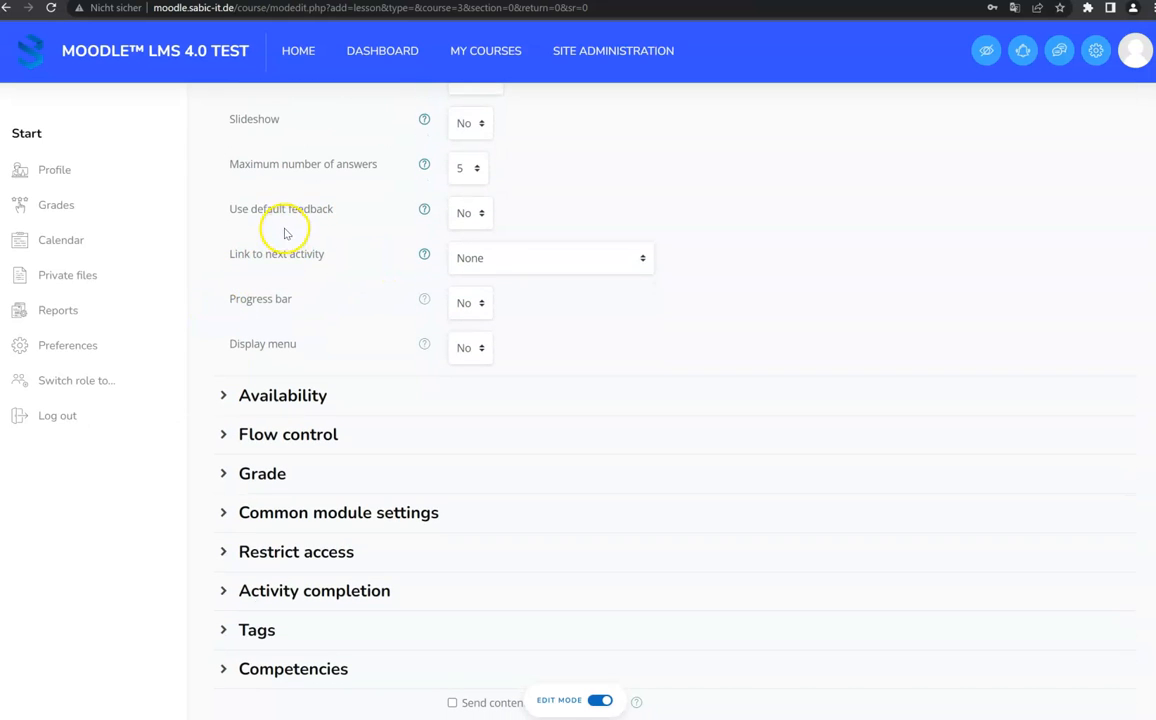
pyautogui.click(427, 210)
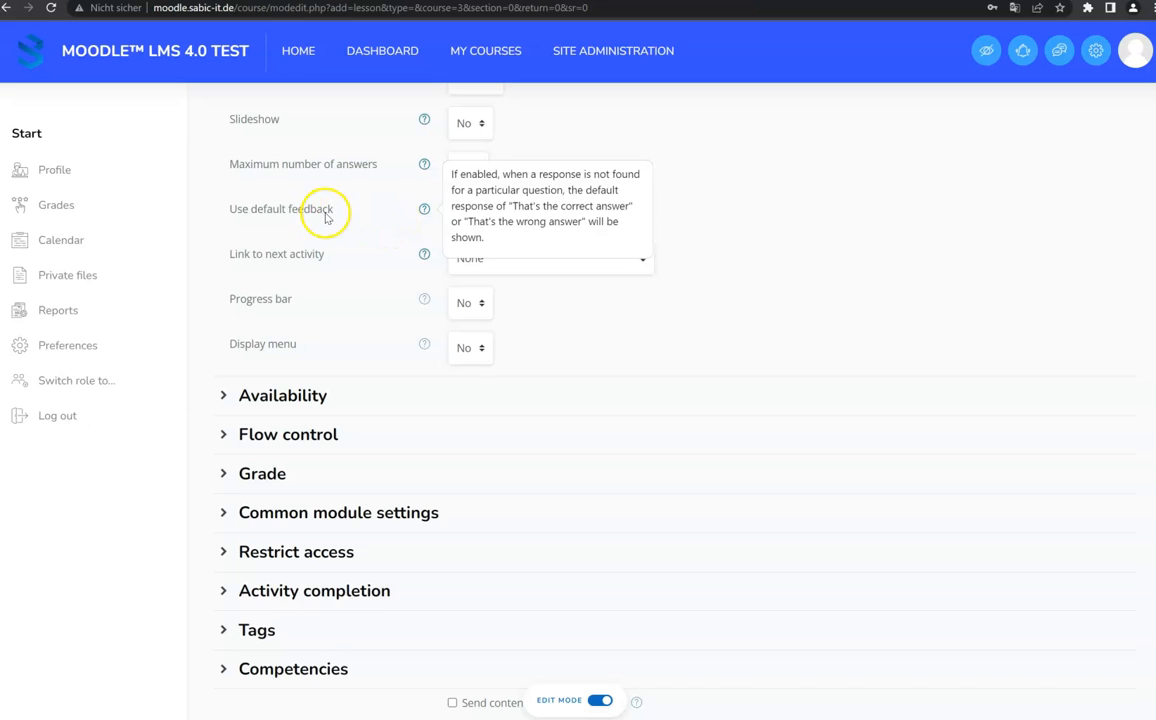
pyautogui.click(513, 202)
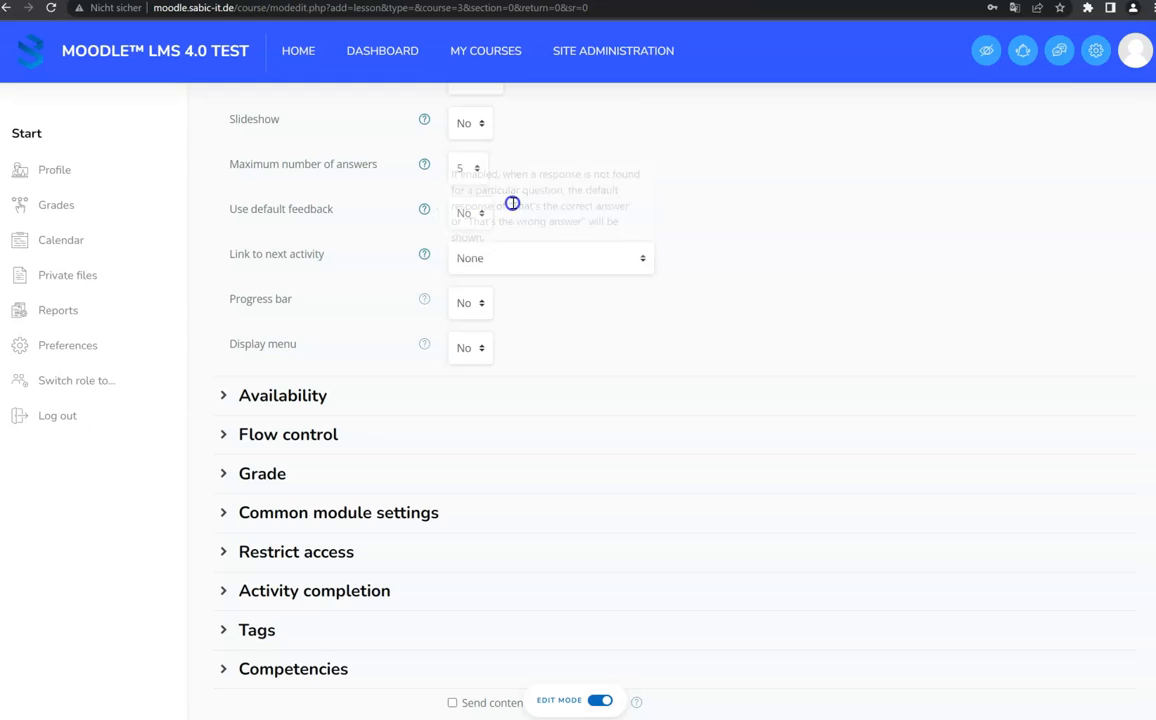
pyautogui.click(428, 210)
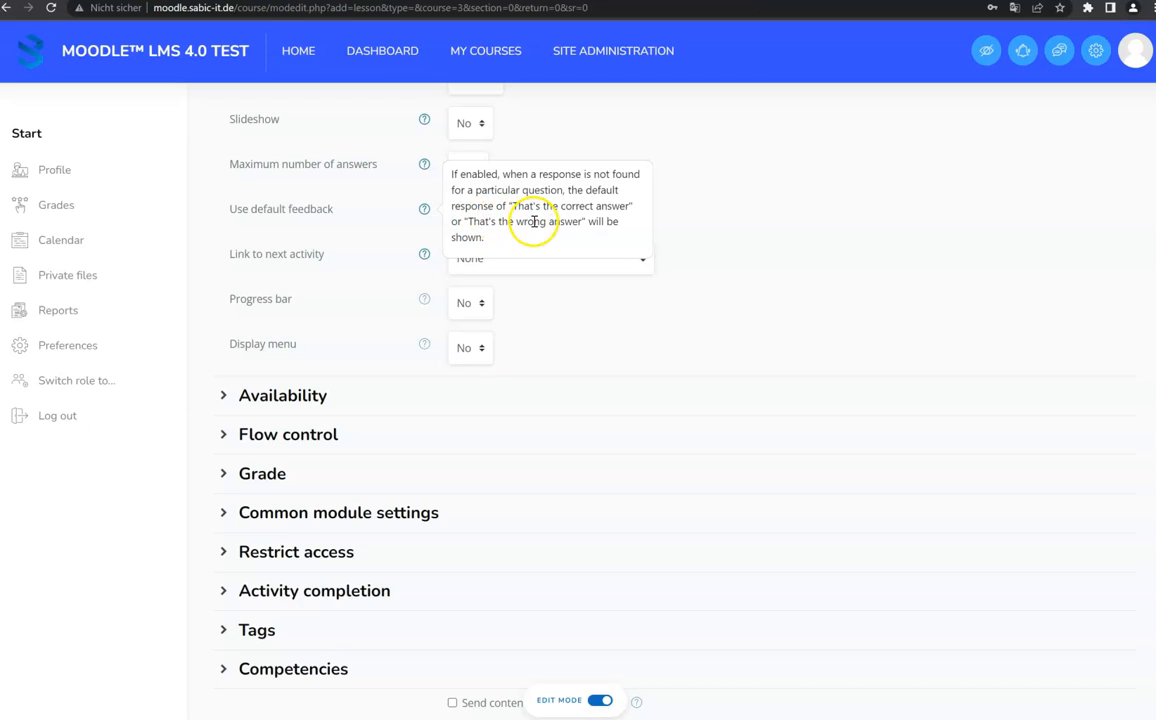
pyautogui.click(411, 239)
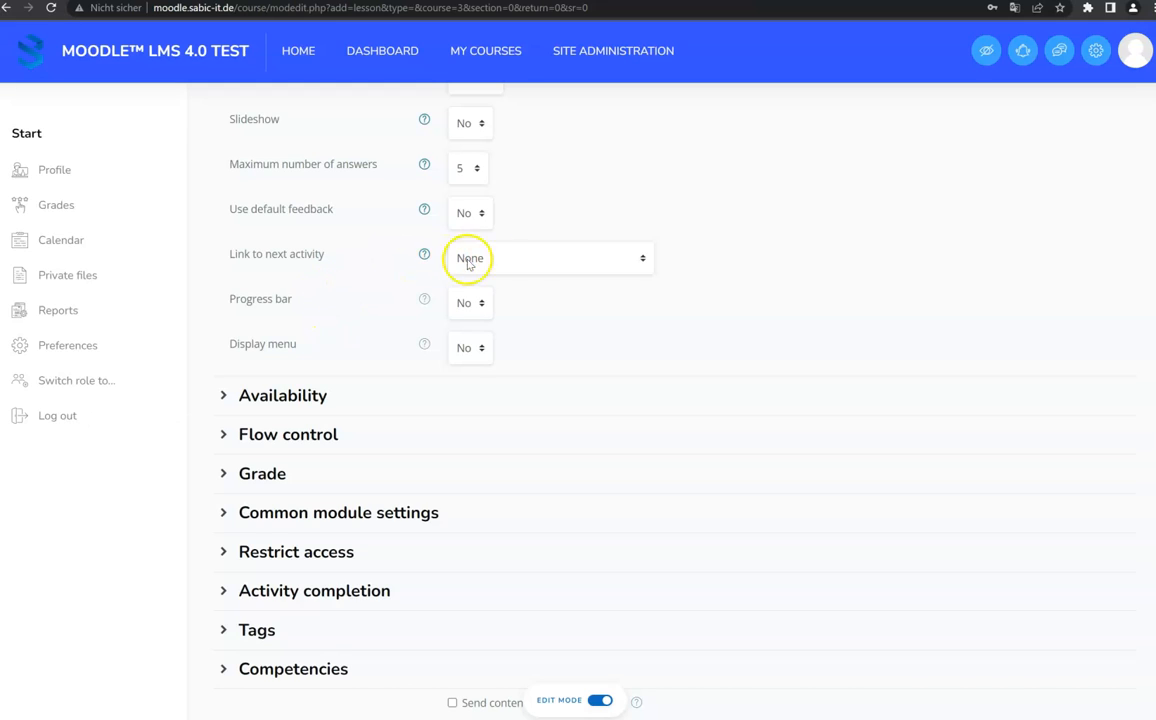
pyautogui.click(574, 258)
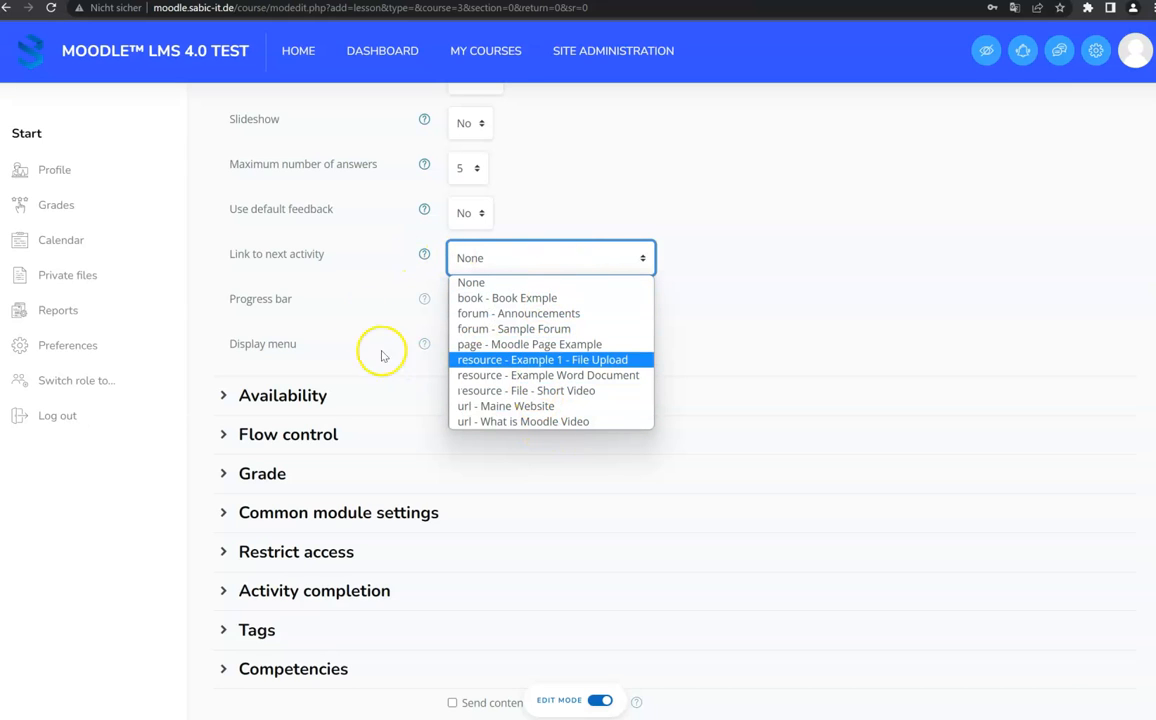
pyautogui.click(403, 306)
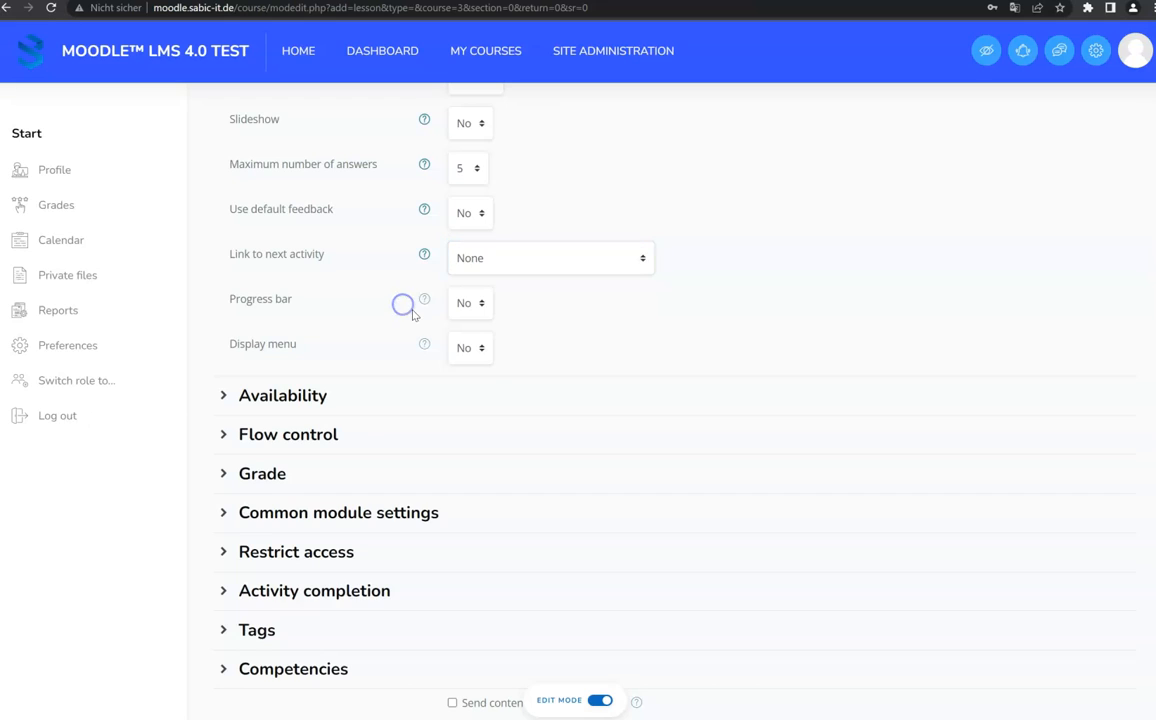
# - Set both the Progress bar and Display menu options to Yes for the lesson
pyautogui.click(464, 303)
pyautogui.click(474, 343)
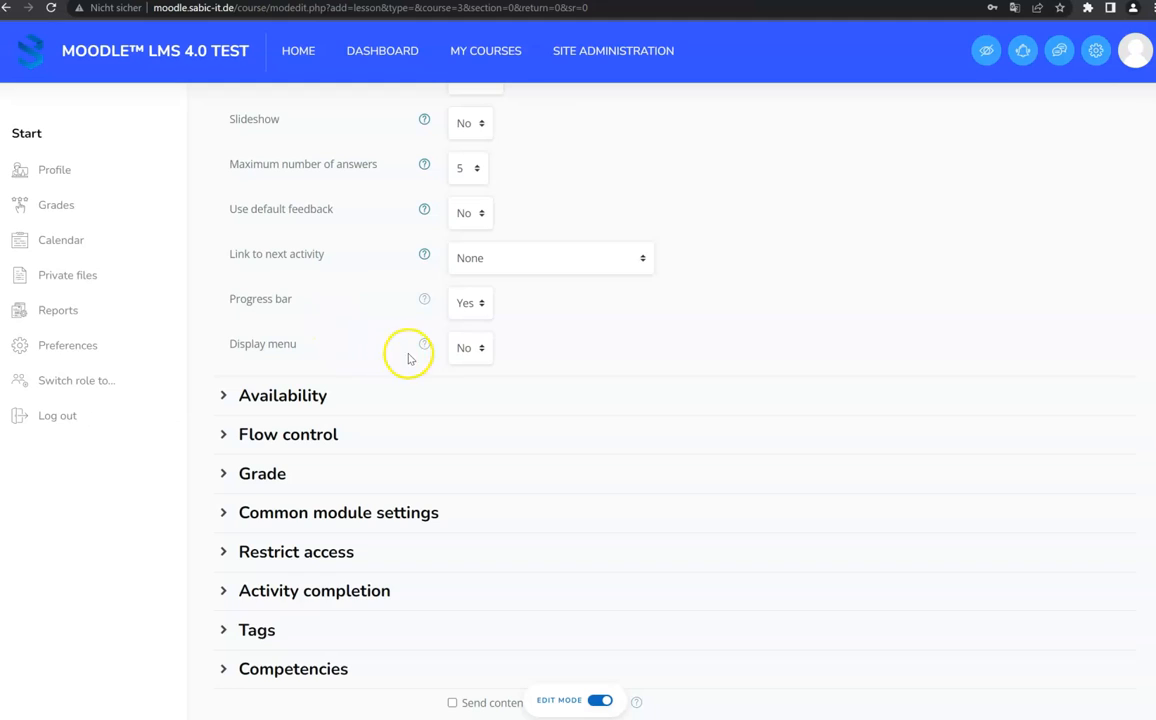
pyautogui.click(472, 349)
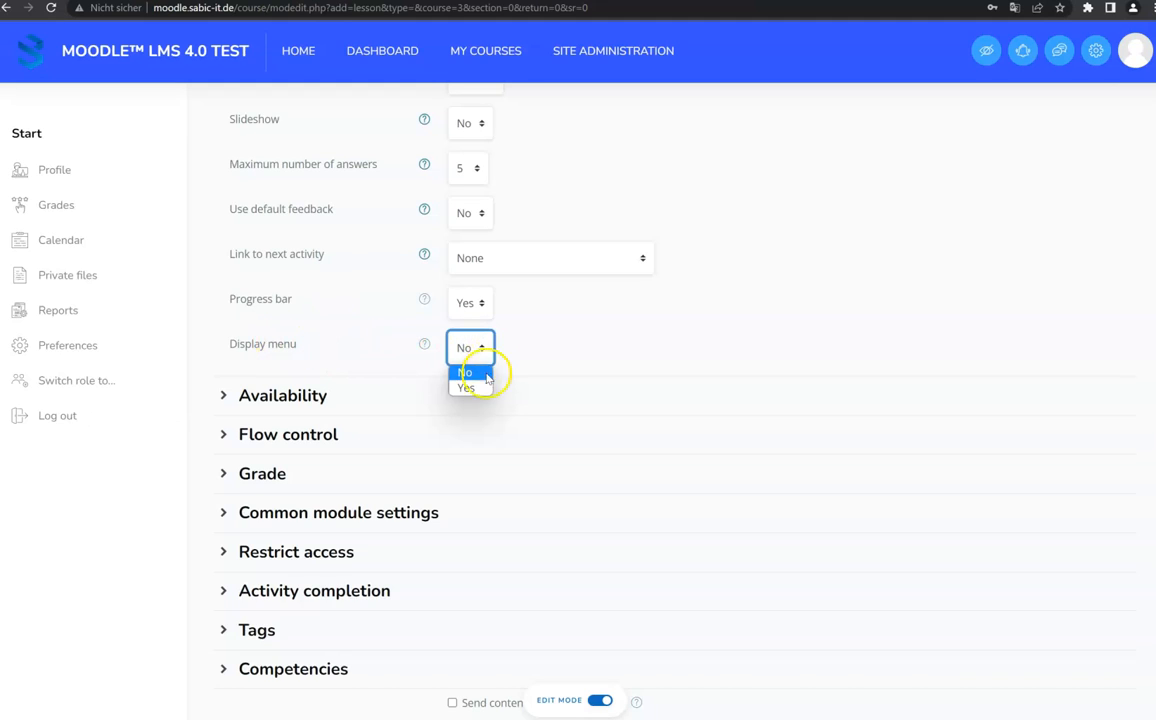
pyautogui.click(477, 388)
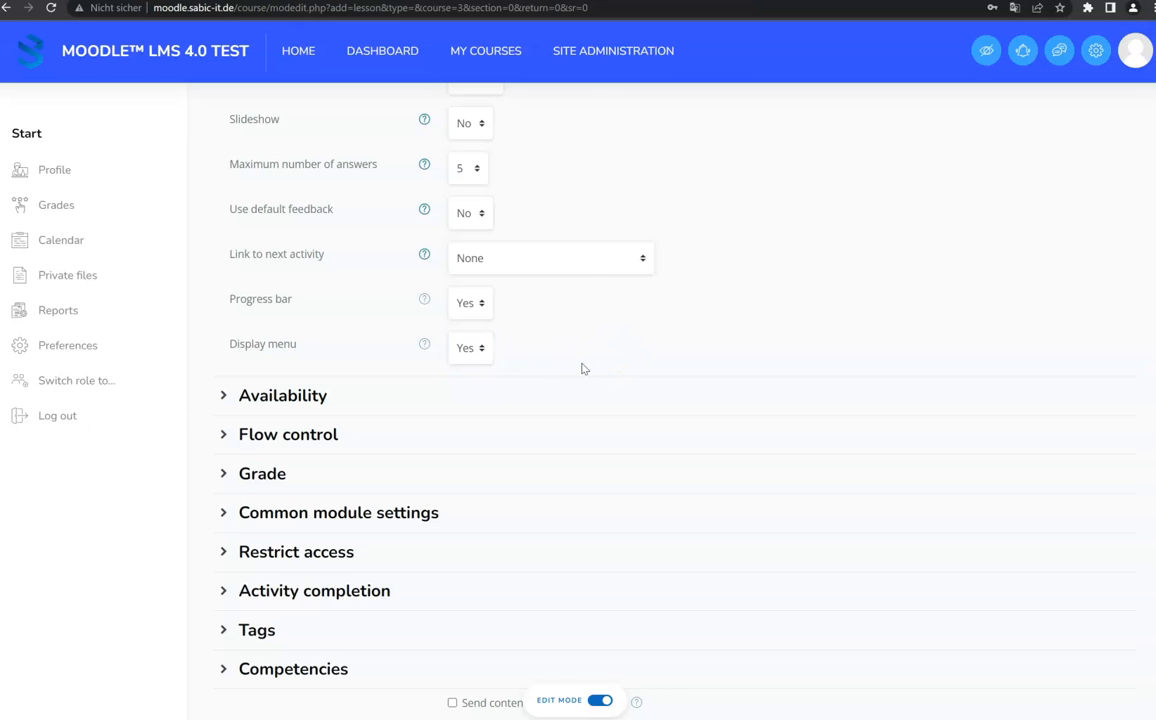
# - Expand the Availability settings and try switching the Available from and Deadline dates on and back off
pyautogui.scroll(-1, 583, 366)
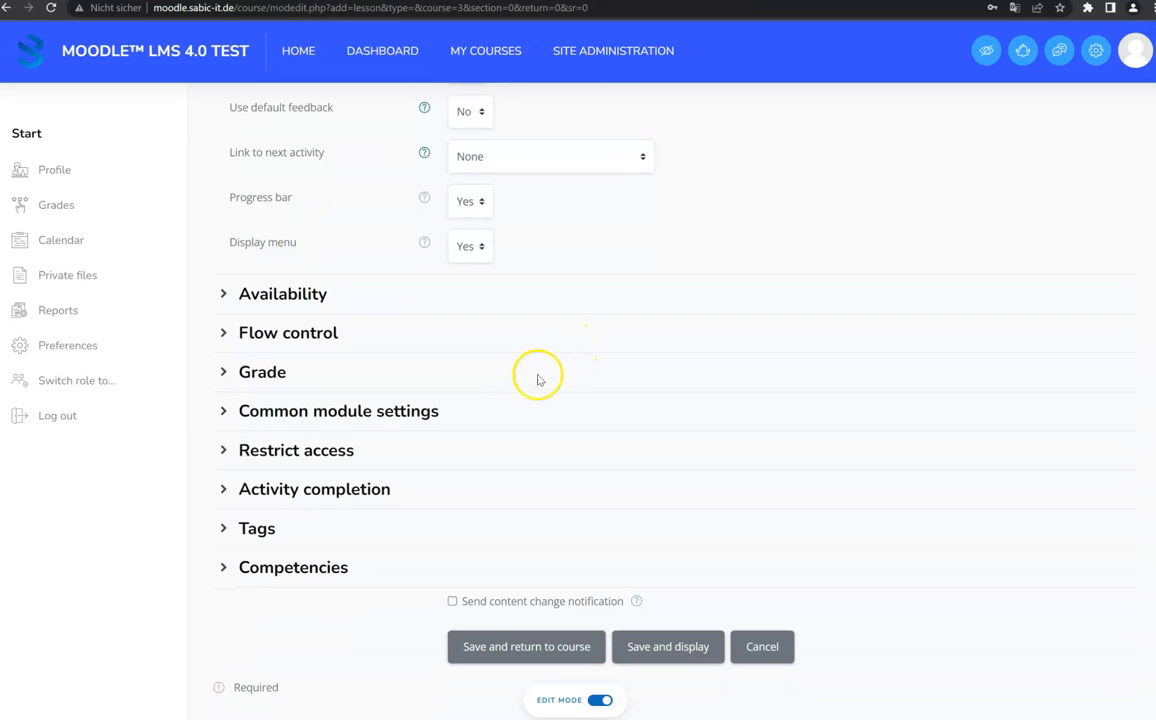
pyautogui.click(306, 296)
pyautogui.scroll(-1, 671, 302)
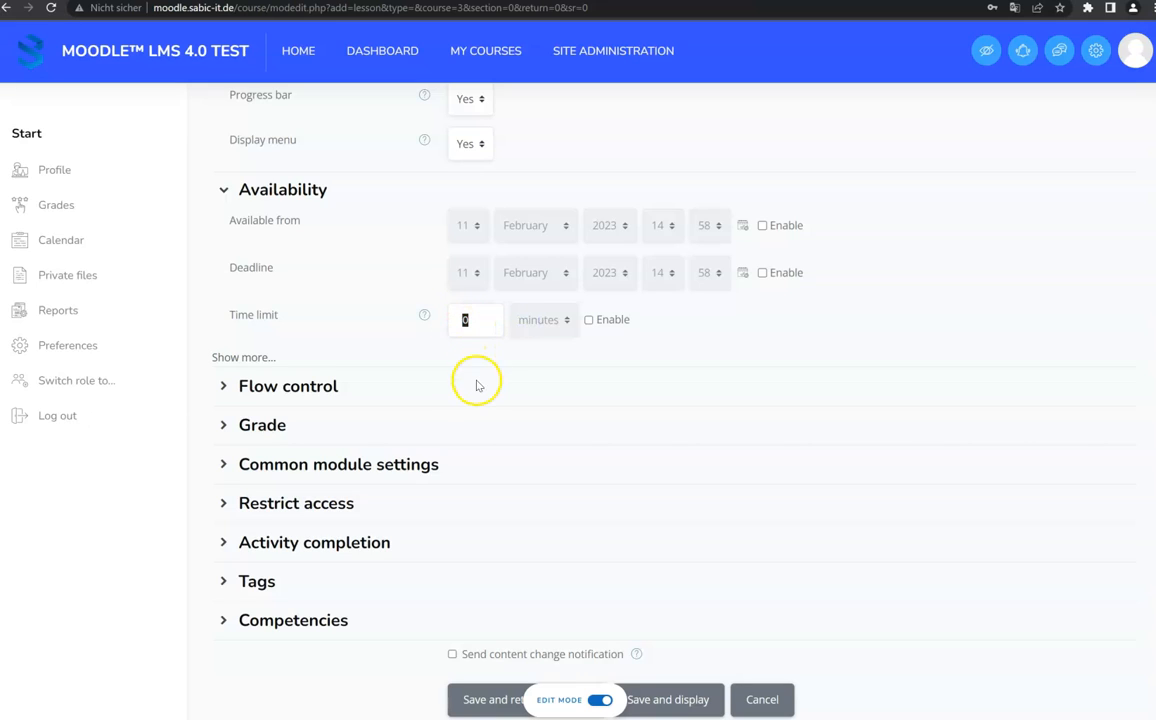
pyautogui.click(762, 225)
pyautogui.click(762, 272)
pyautogui.click(762, 272)
pyautogui.click(760, 225)
pyautogui.click(589, 320)
pyautogui.scroll(-1, 550, 310)
# - Reveal the additional Availability settings, try Password protected lesson with Yes, and return it to No
pyautogui.click(252, 260)
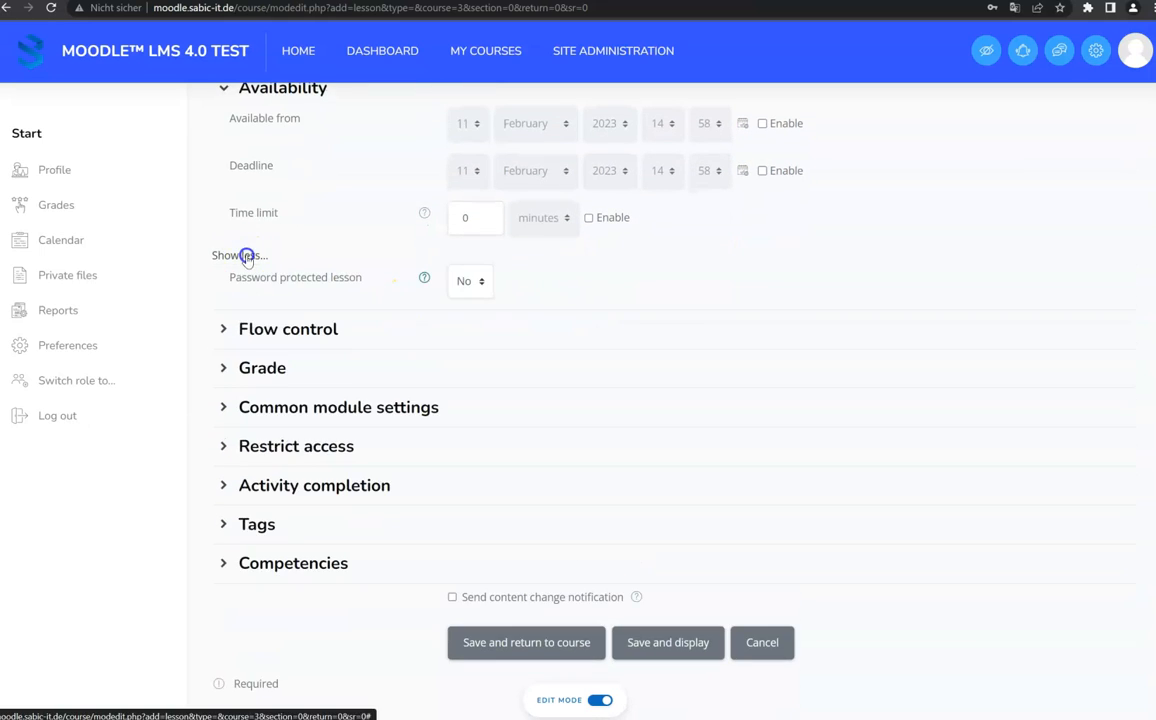
pyautogui.scroll(-1, 248, 252)
pyautogui.click(468, 221)
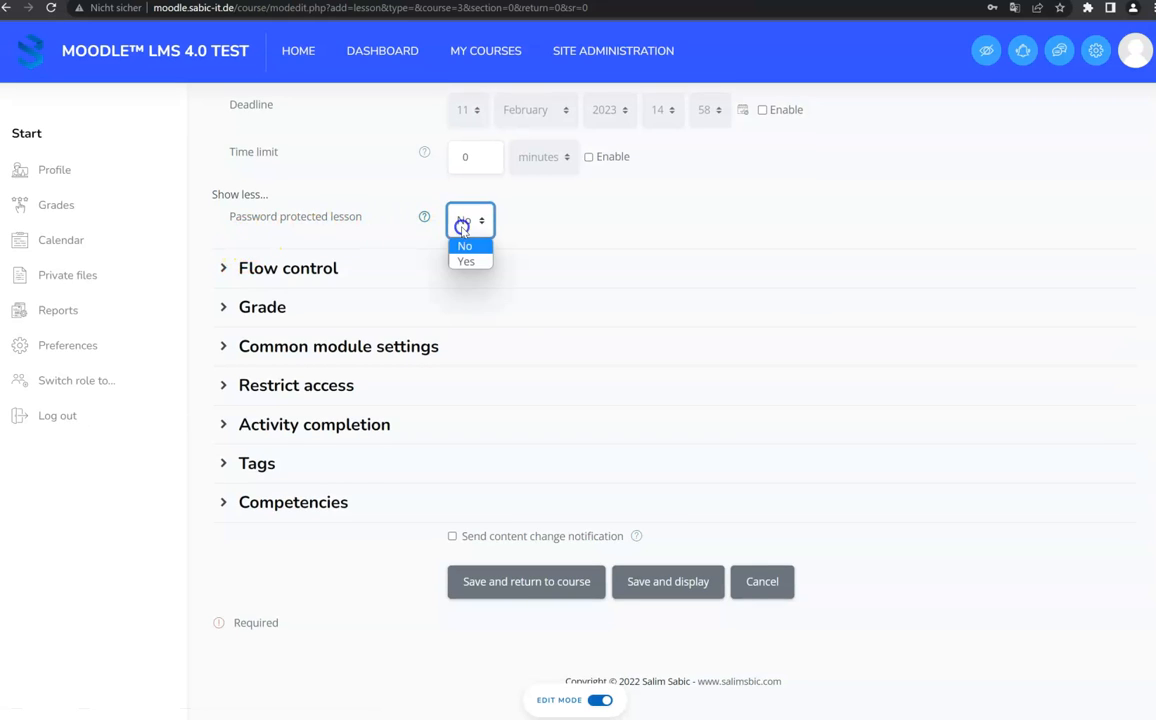
pyautogui.click(464, 258)
pyautogui.click(479, 270)
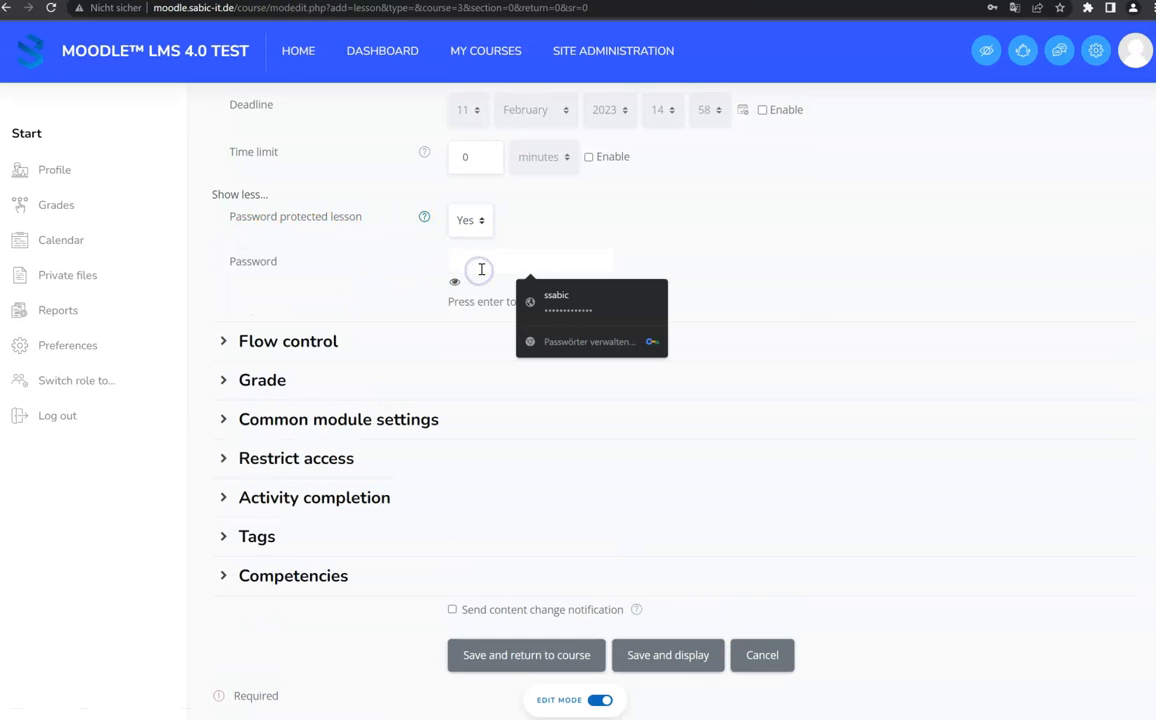
pyautogui.click(470, 221)
pyautogui.click(473, 245)
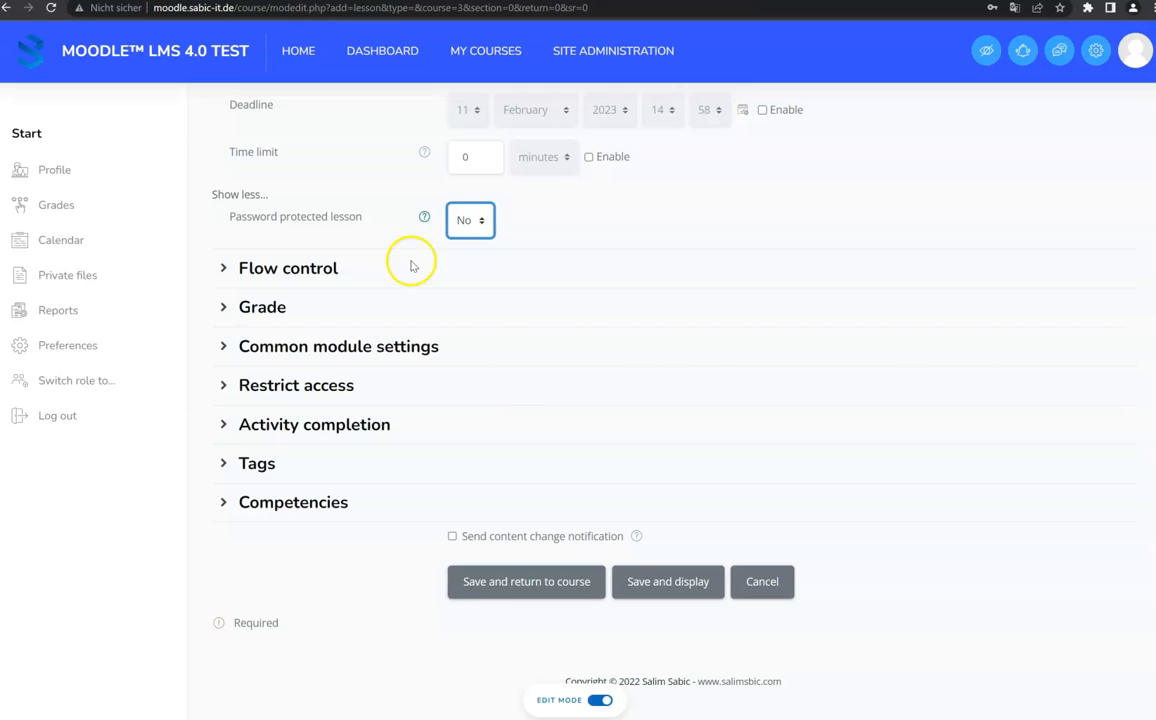
# - Expand the Flow control section and reveal its full set of options
pyautogui.click(302, 262)
pyautogui.scroll(-2, 302, 290)
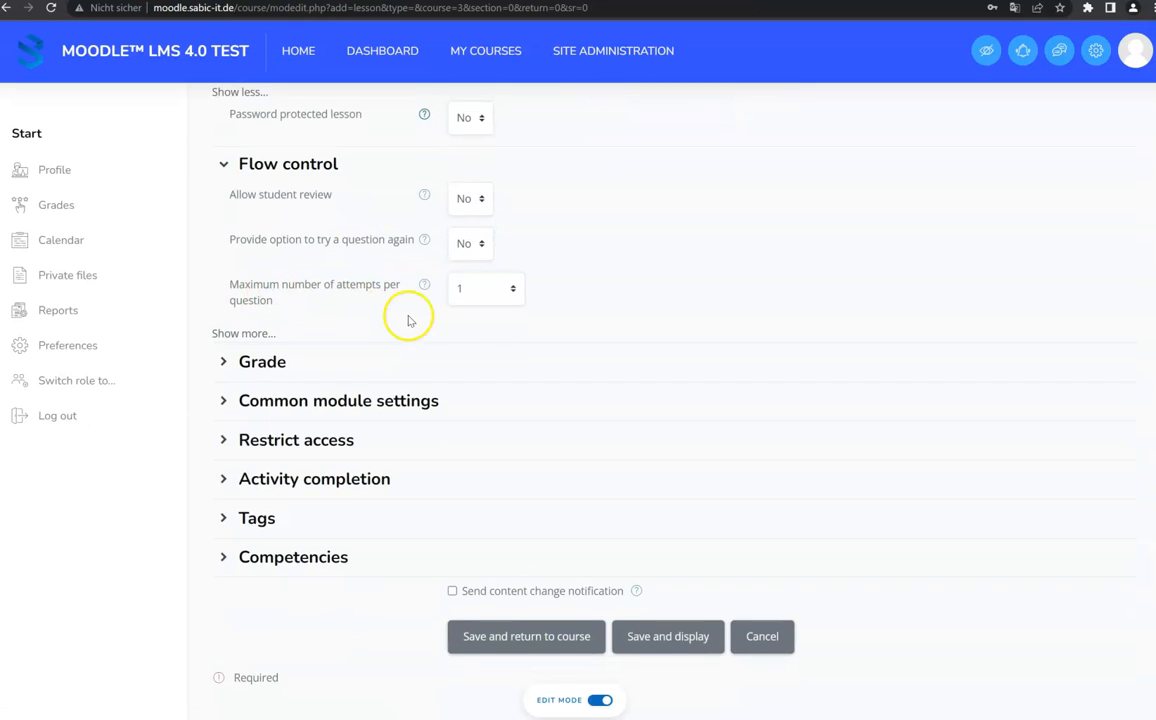
pyautogui.click(225, 332)
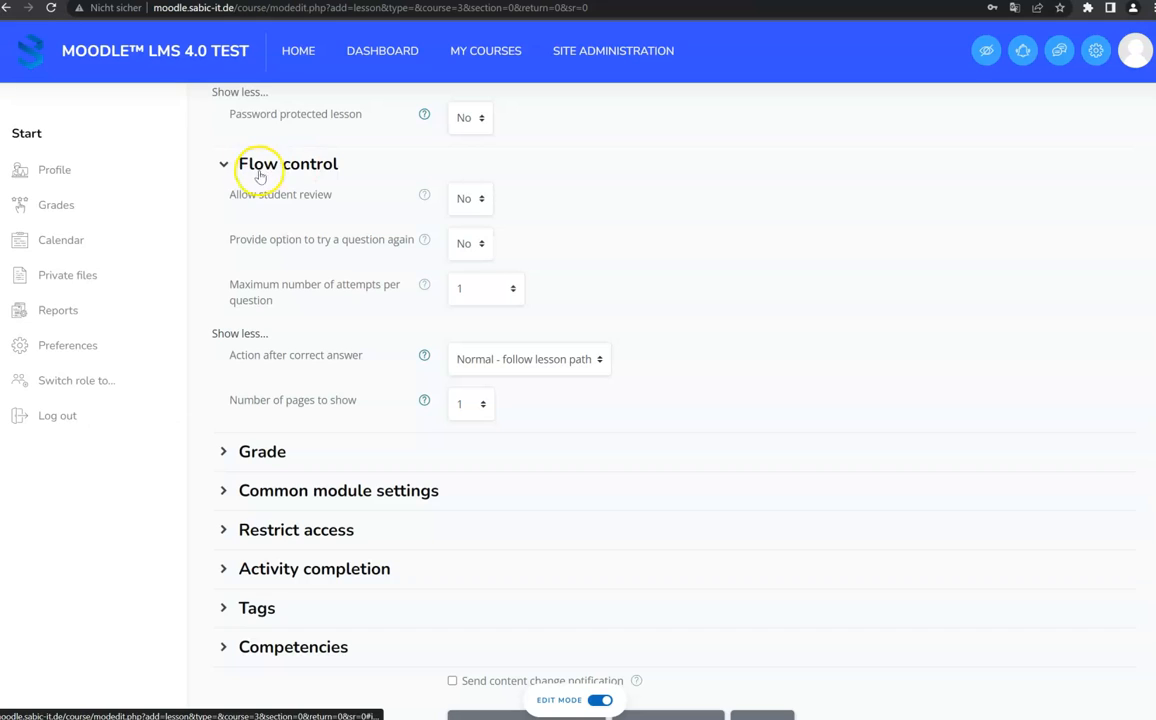
# - Try Allow student review with Yes and return it to No
pyautogui.click(458, 203)
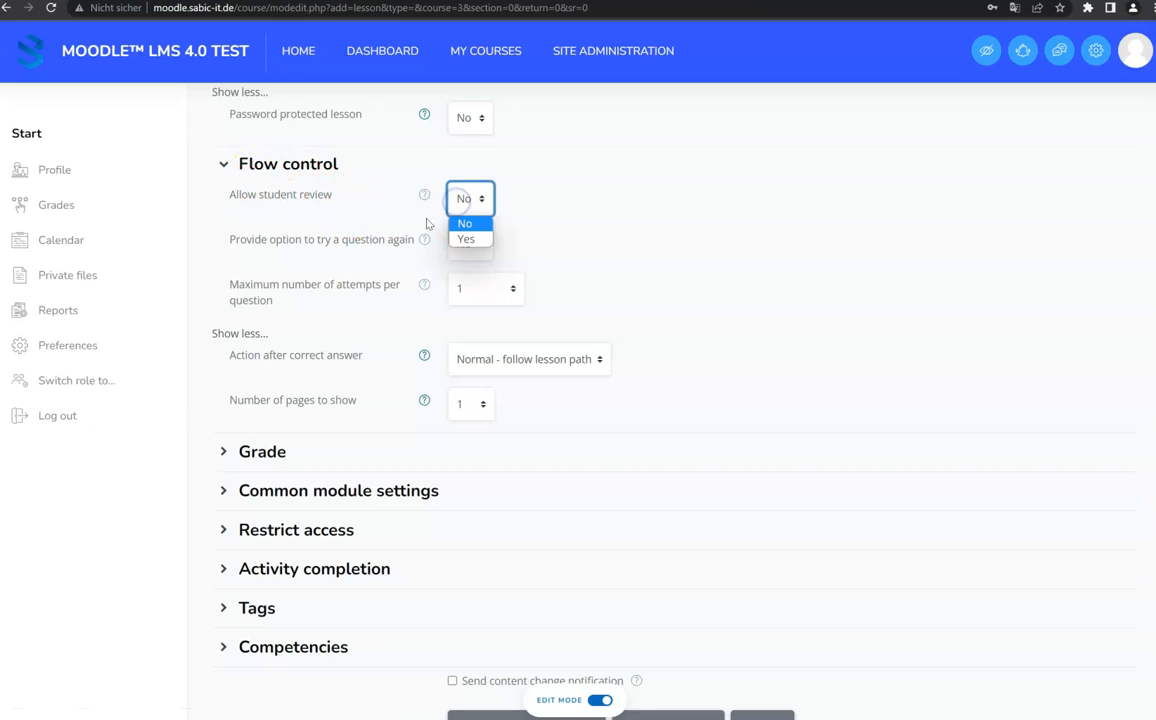
pyautogui.click(480, 228)
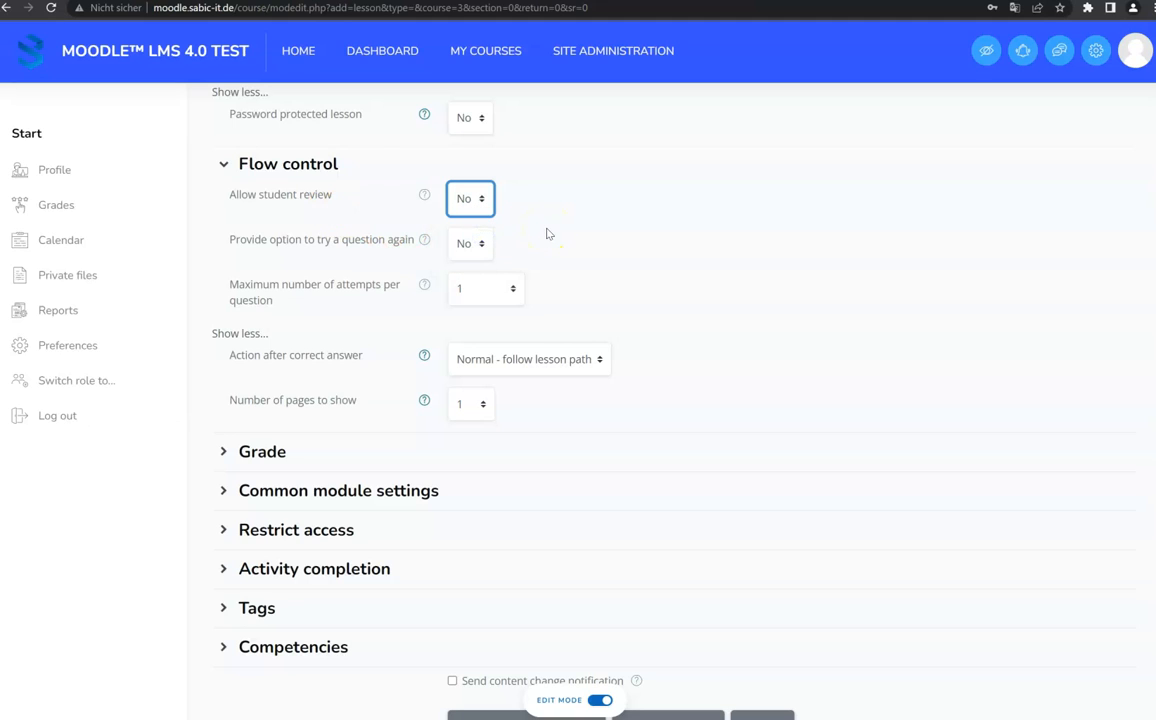
pyautogui.click(483, 200)
pyautogui.click(469, 239)
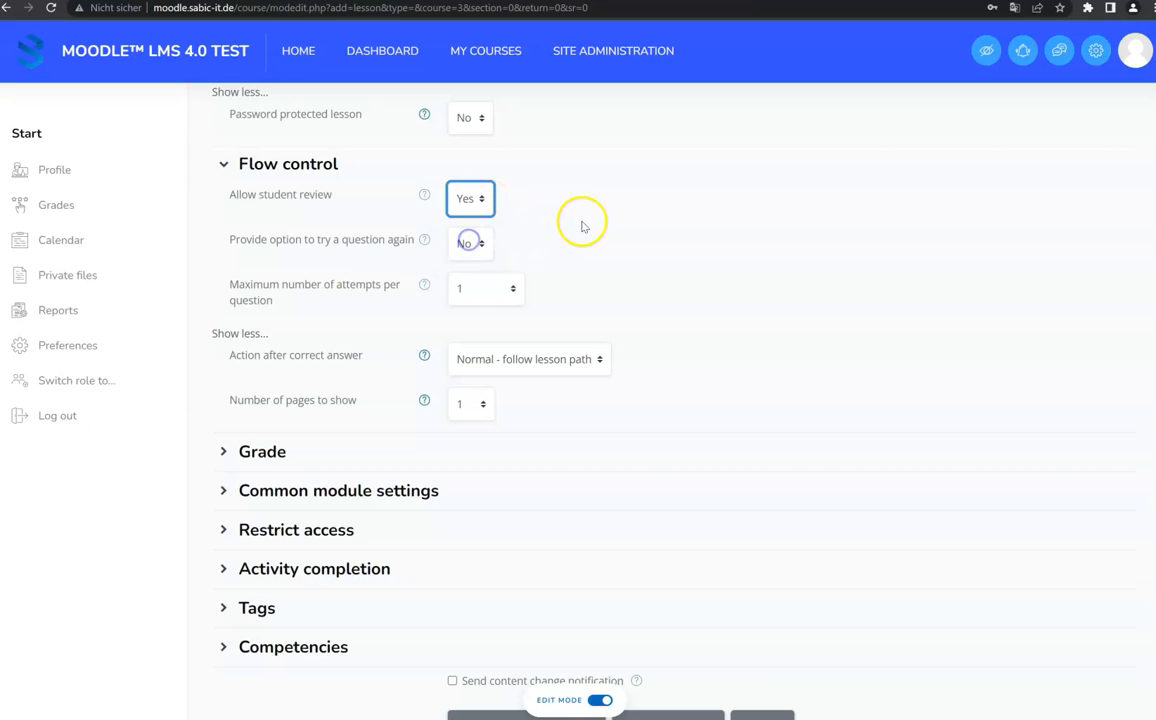
pyautogui.click(482, 199)
pyautogui.click(480, 222)
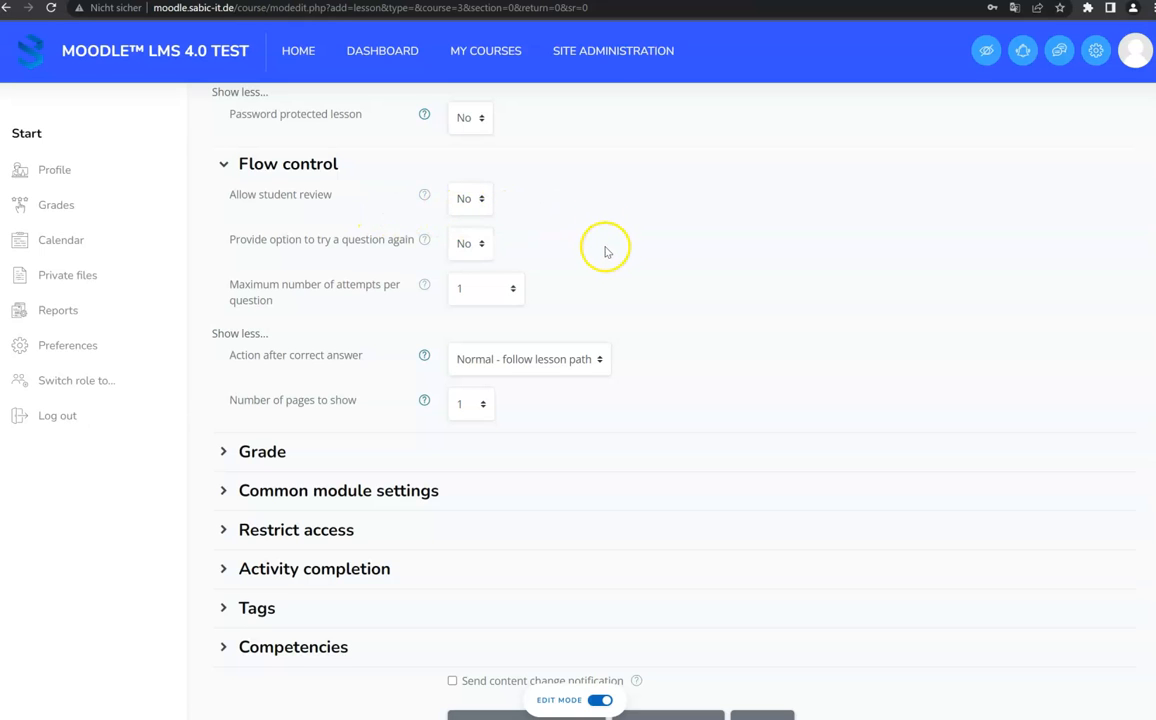
# - Set Provide option to try a question again to Yes and allow a maximum of 3 attempts per question
pyautogui.scroll(-2, 585, 242)
pyautogui.scroll(1, 548, 257)
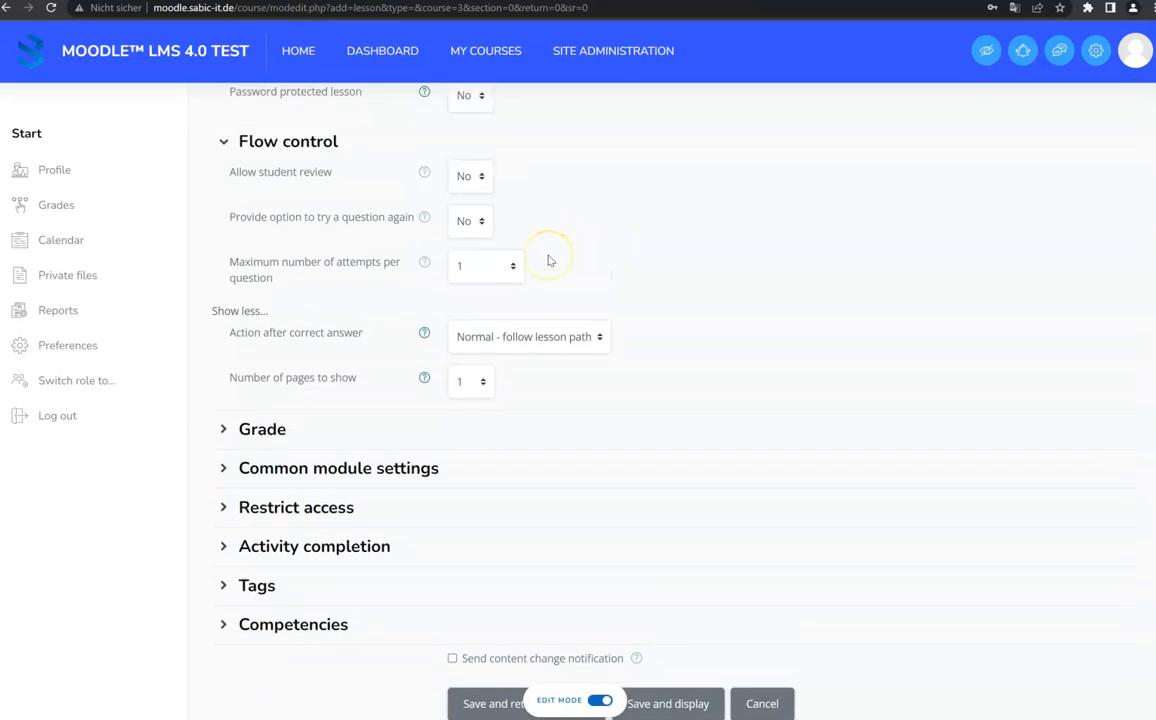
pyautogui.scroll(1, 548, 260)
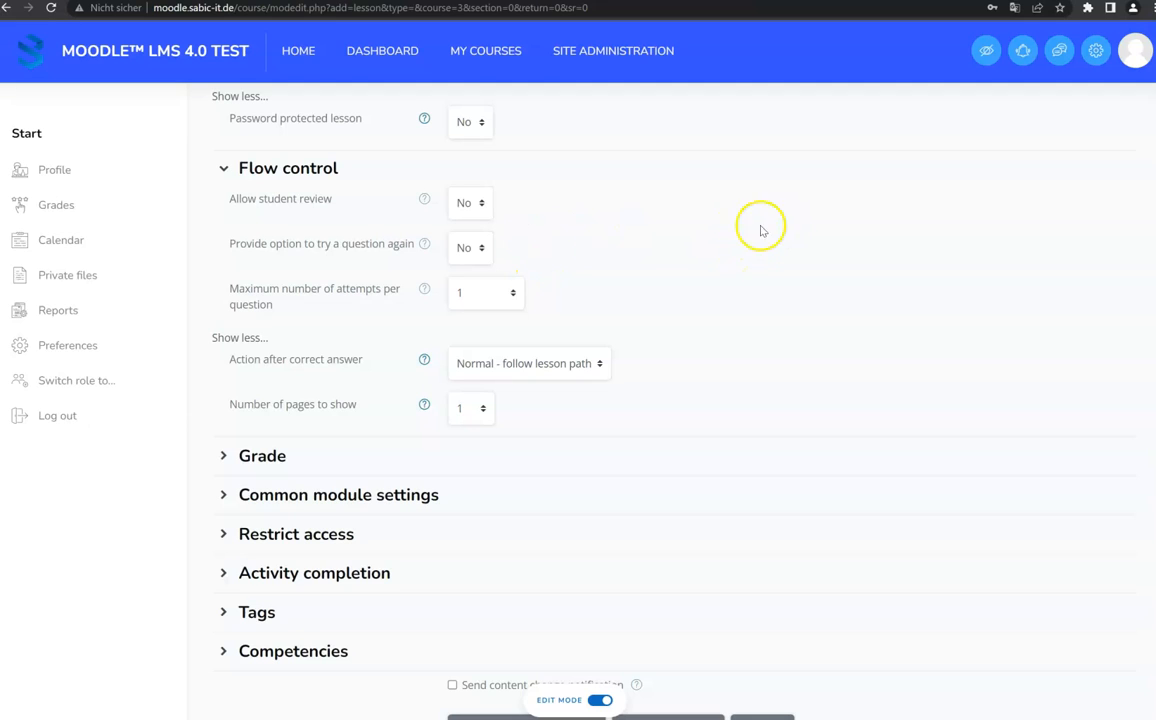
pyautogui.click(469, 250)
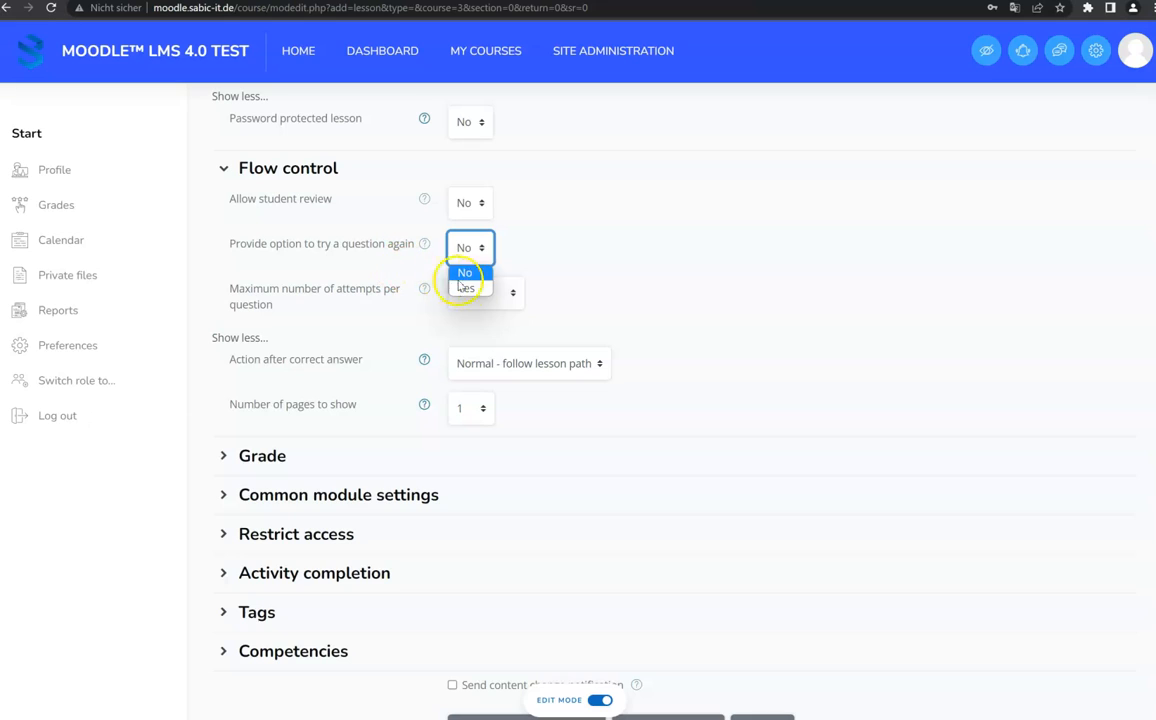
pyautogui.click(469, 289)
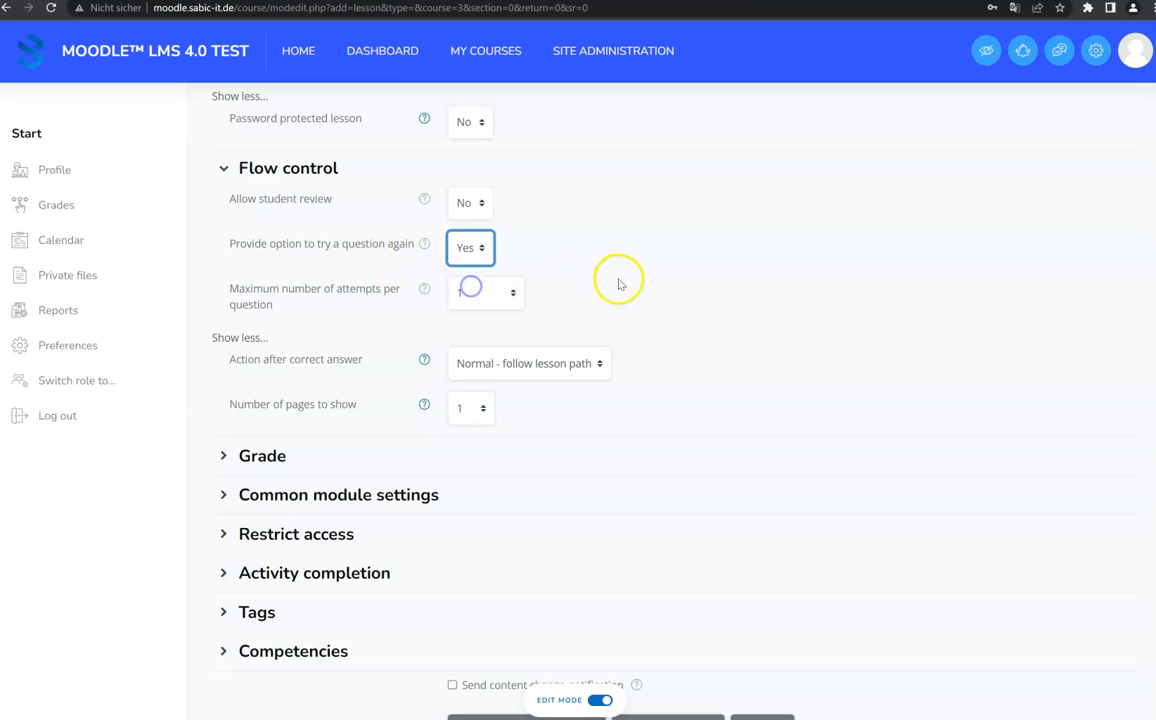
pyautogui.click(476, 299)
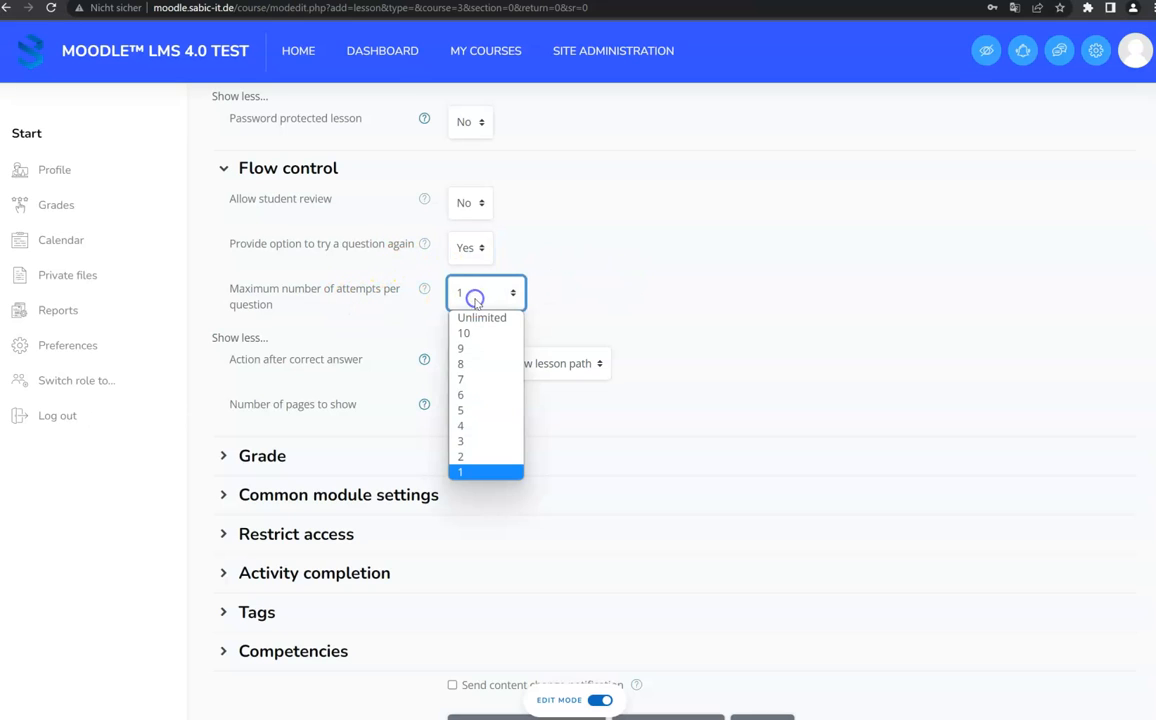
pyautogui.click(499, 443)
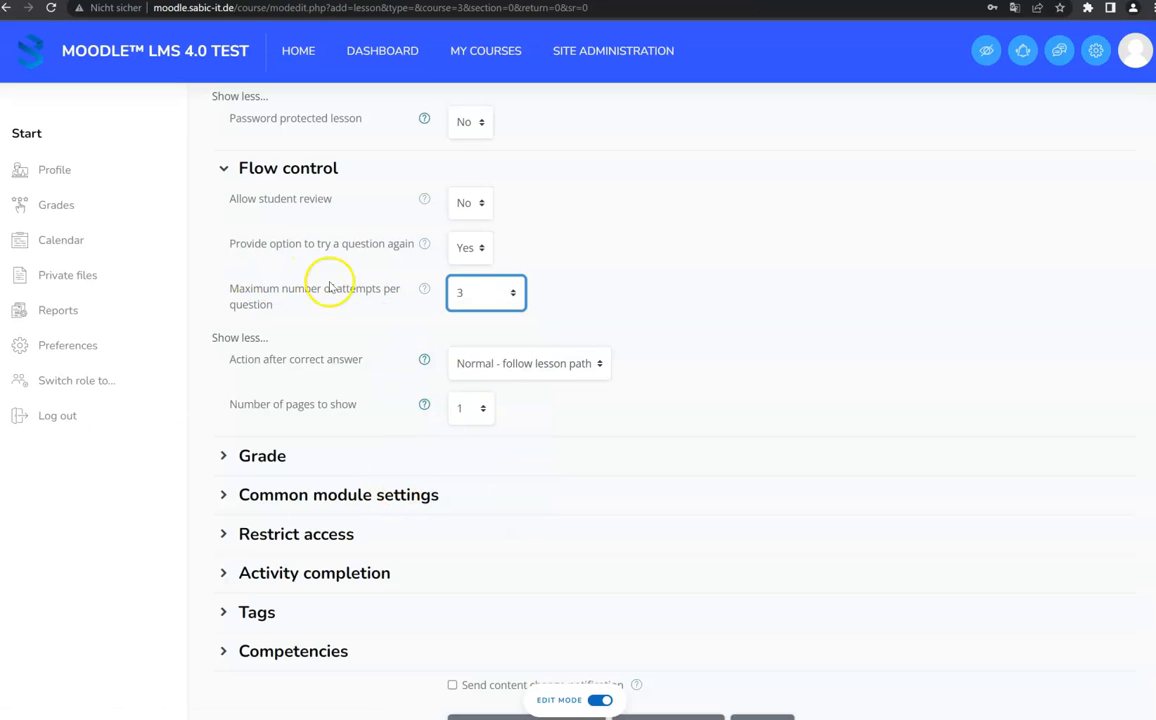
# - Review the remaining Flow control options and the Grade settings, including grade type, category and grade to pass
pyautogui.scroll(-1, 547, 299)
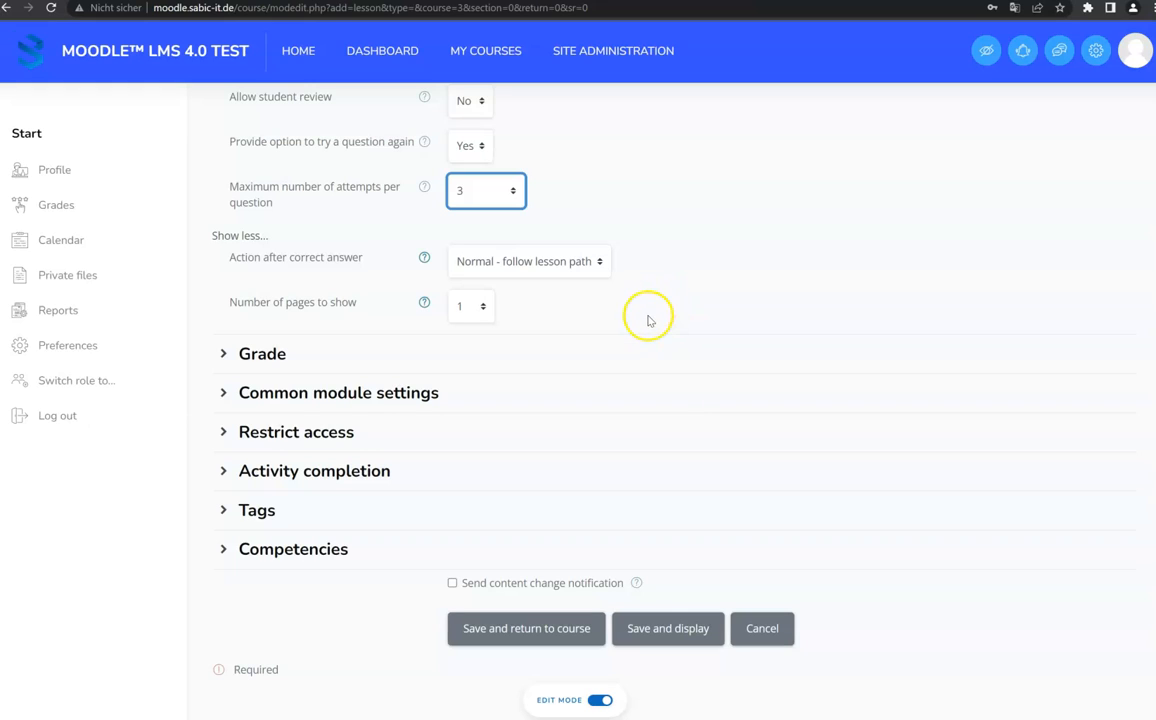
pyautogui.scroll(-1, 612, 312)
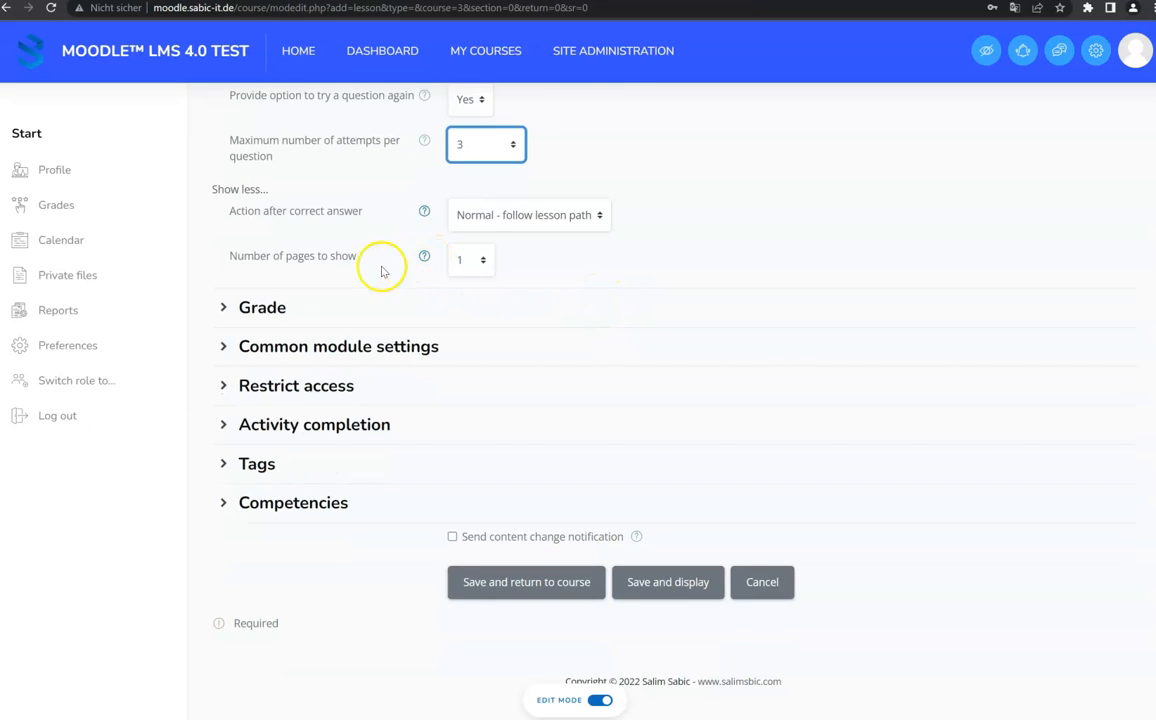
pyautogui.click(255, 307)
pyautogui.scroll(-2, 365, 280)
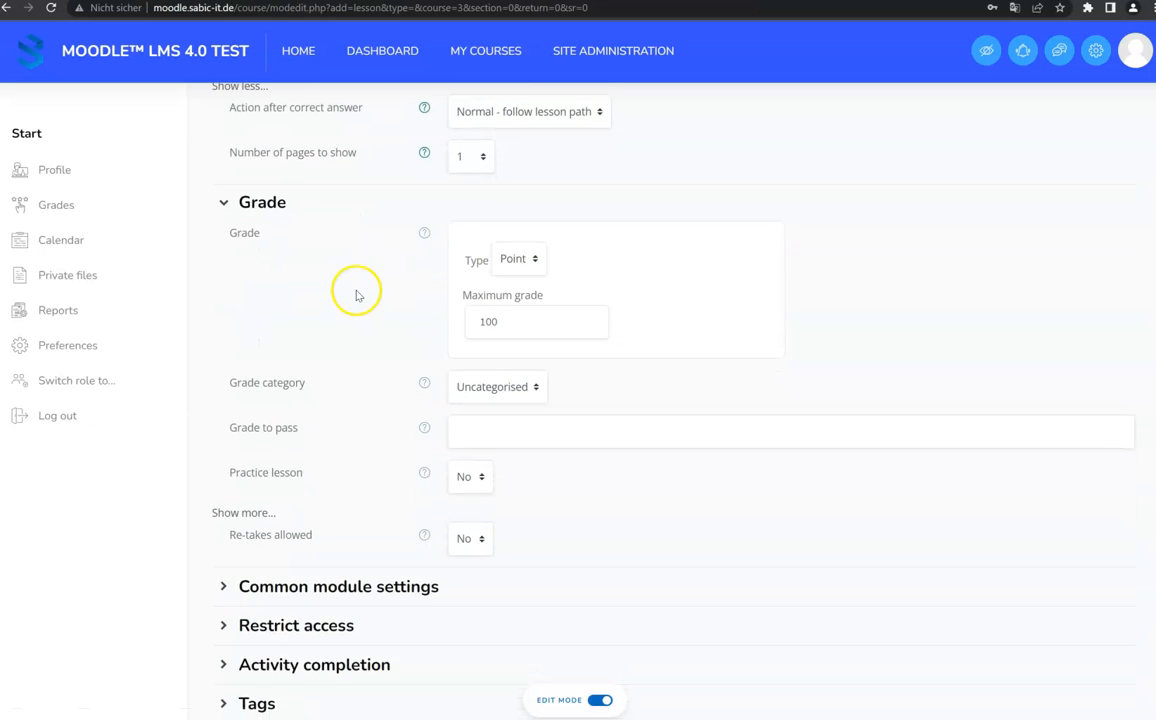
pyautogui.scroll(-2, 356, 310)
pyautogui.scroll(-2, 352, 313)
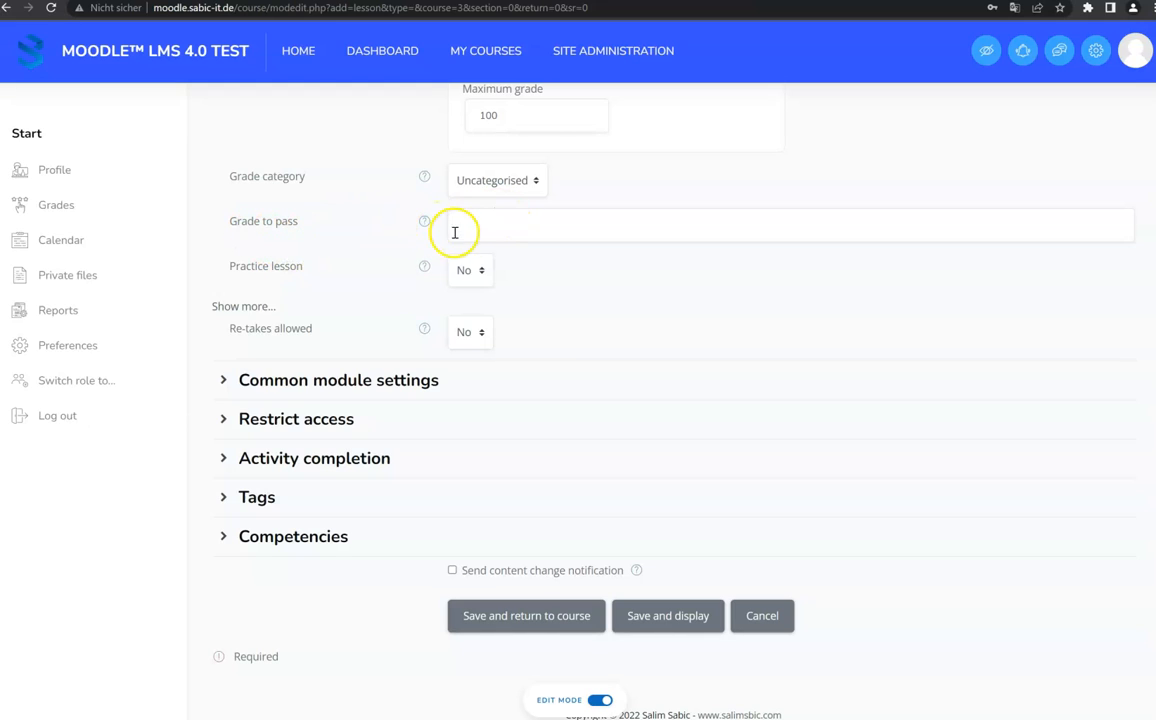
pyautogui.scroll(2, 447, 232)
pyautogui.click(462, 334)
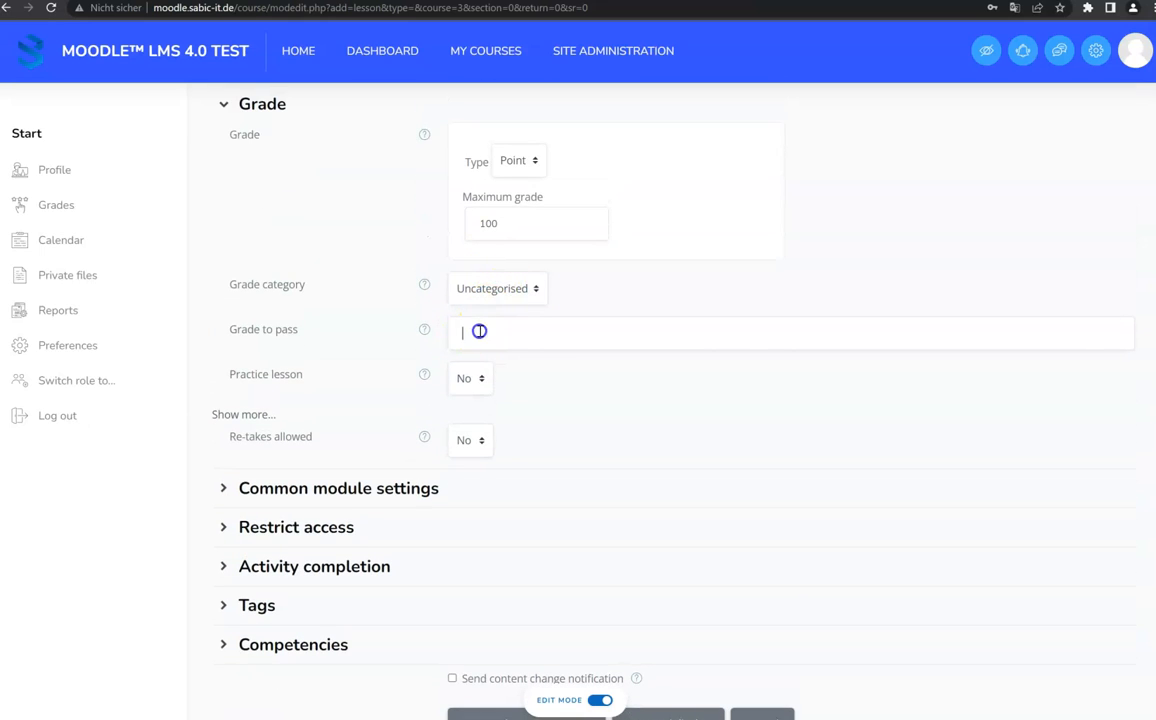
pyautogui.scroll(-2, 503, 374)
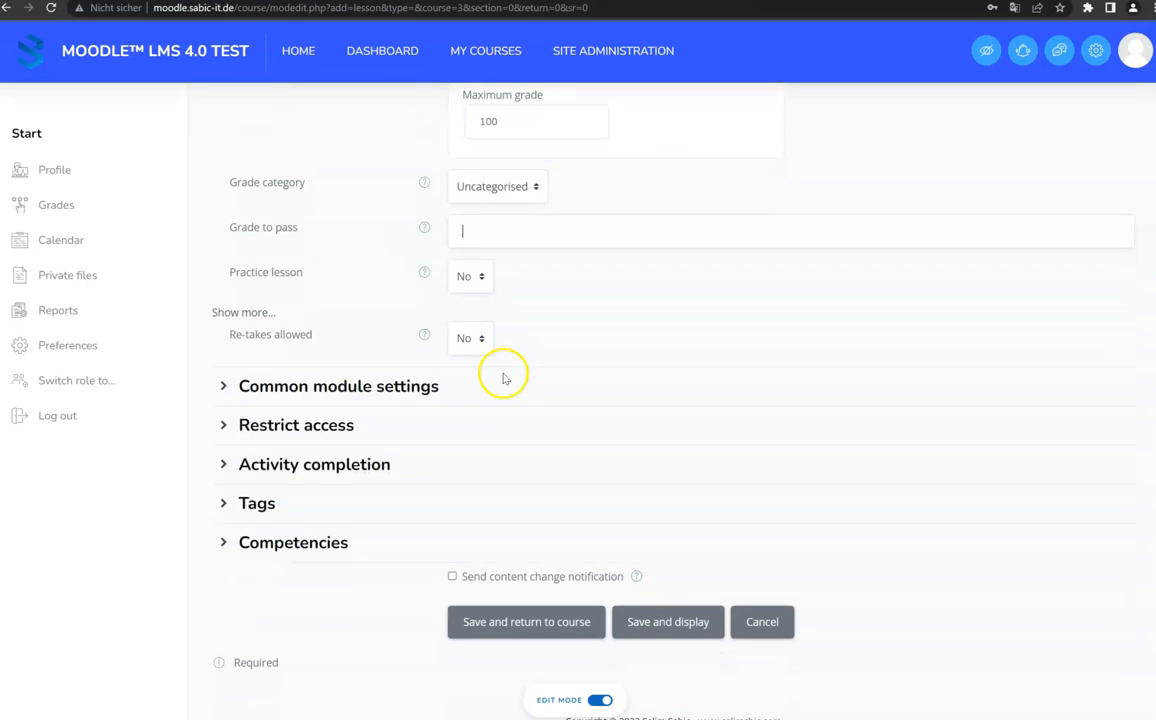
pyautogui.scroll(-1, 503, 378)
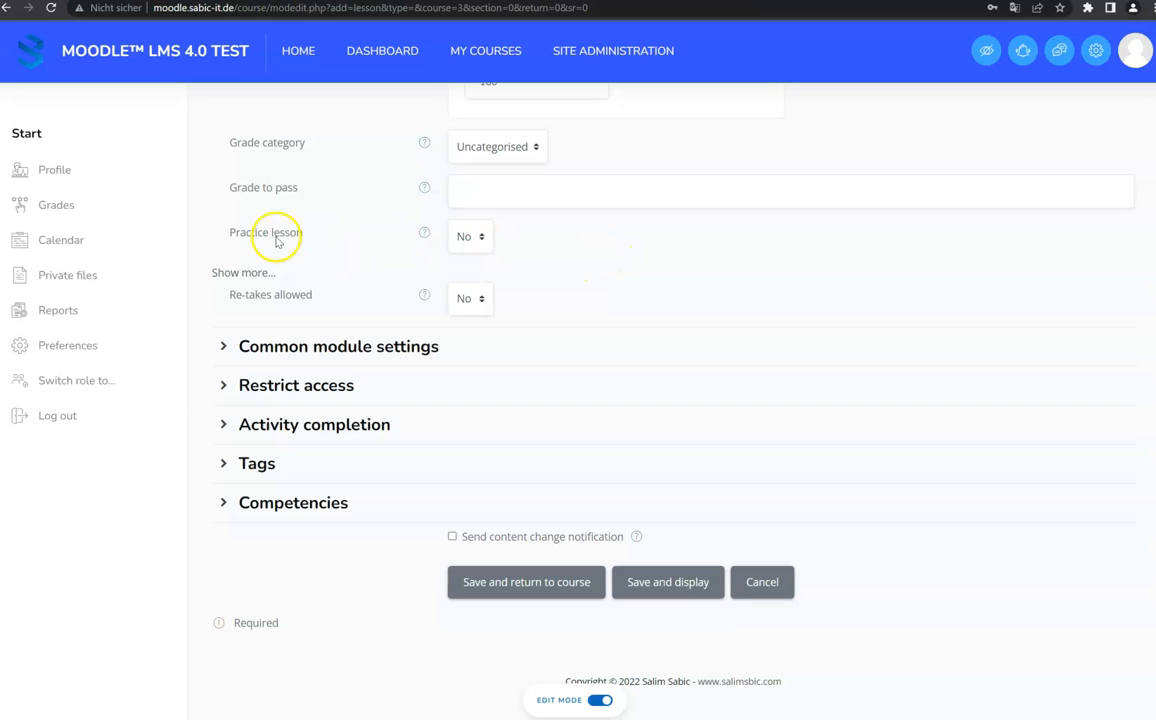
# - Try Practice lesson with Yes, return it to No, and check the choices for Re-takes allowed
pyautogui.click(462, 236)
pyautogui.click(464, 275)
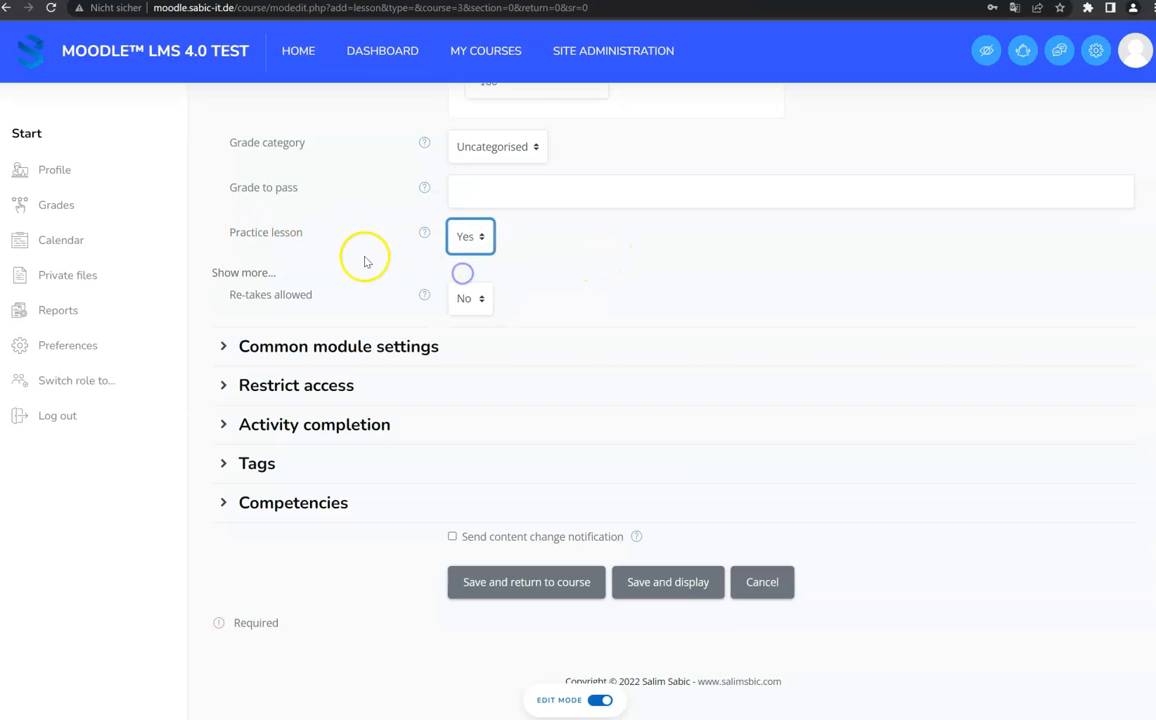
pyautogui.click(475, 242)
pyautogui.click(476, 262)
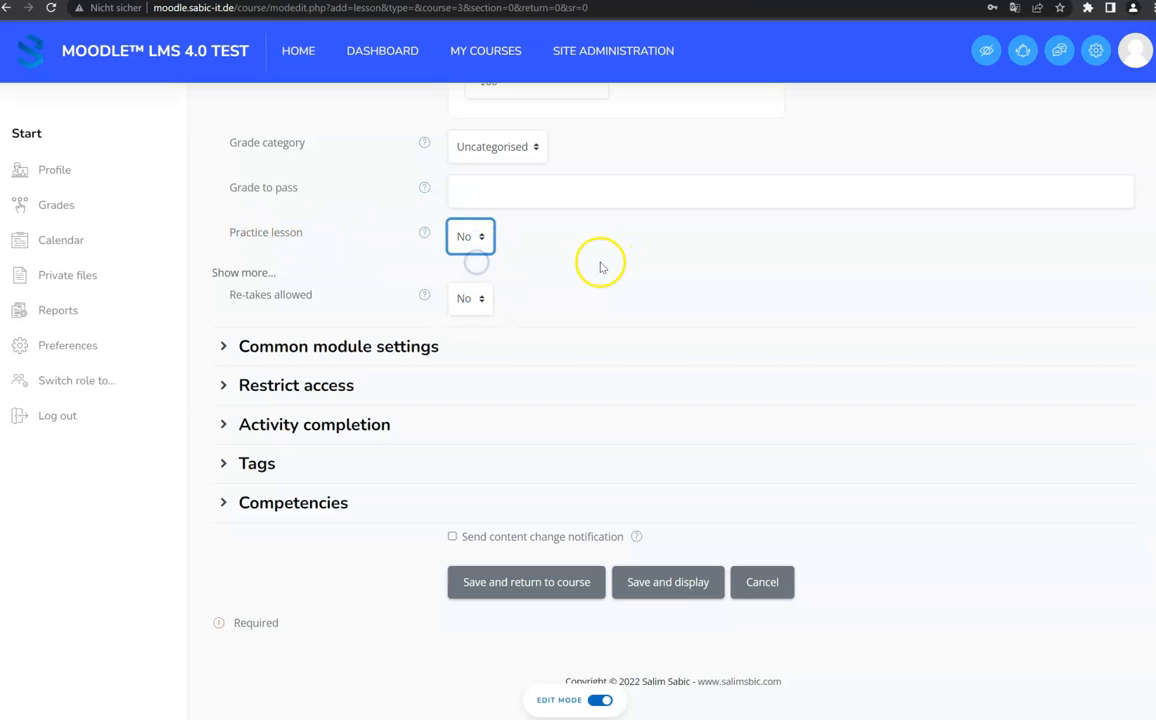
pyautogui.click(464, 299)
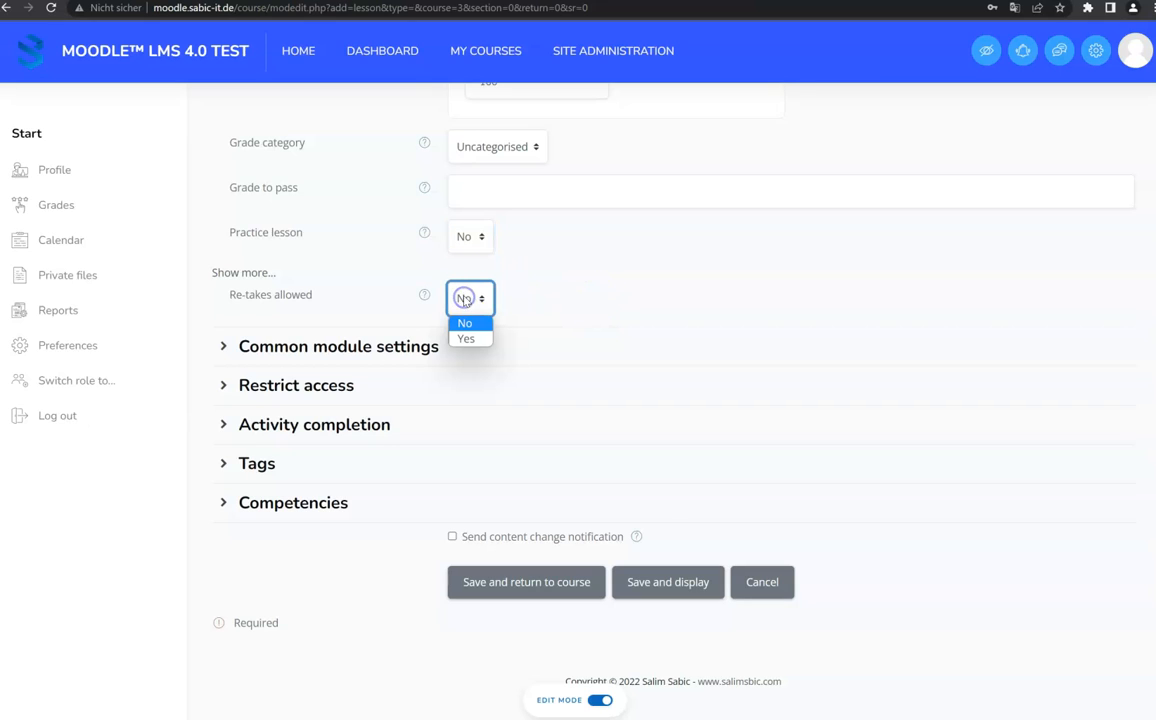
pyautogui.click(474, 341)
pyautogui.click(660, 296)
# - Expand Common module settings and review the availability, ID number and group mode options
pyautogui.click(403, 348)
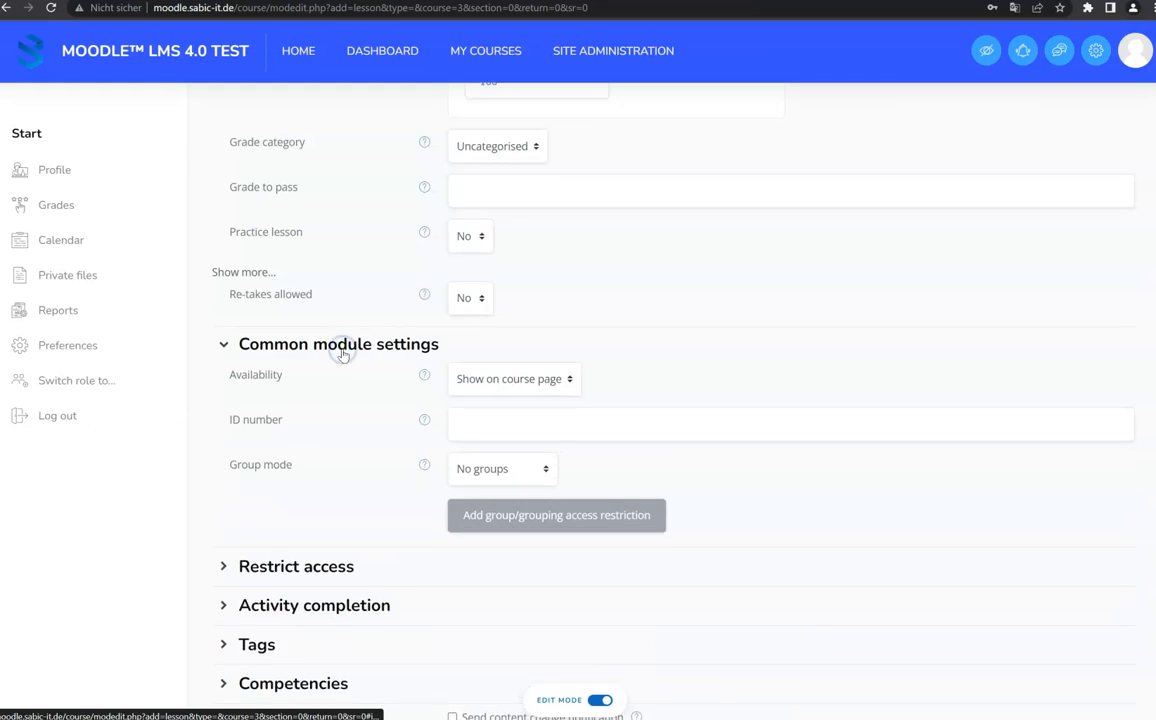
pyautogui.scroll(-2, 341, 354)
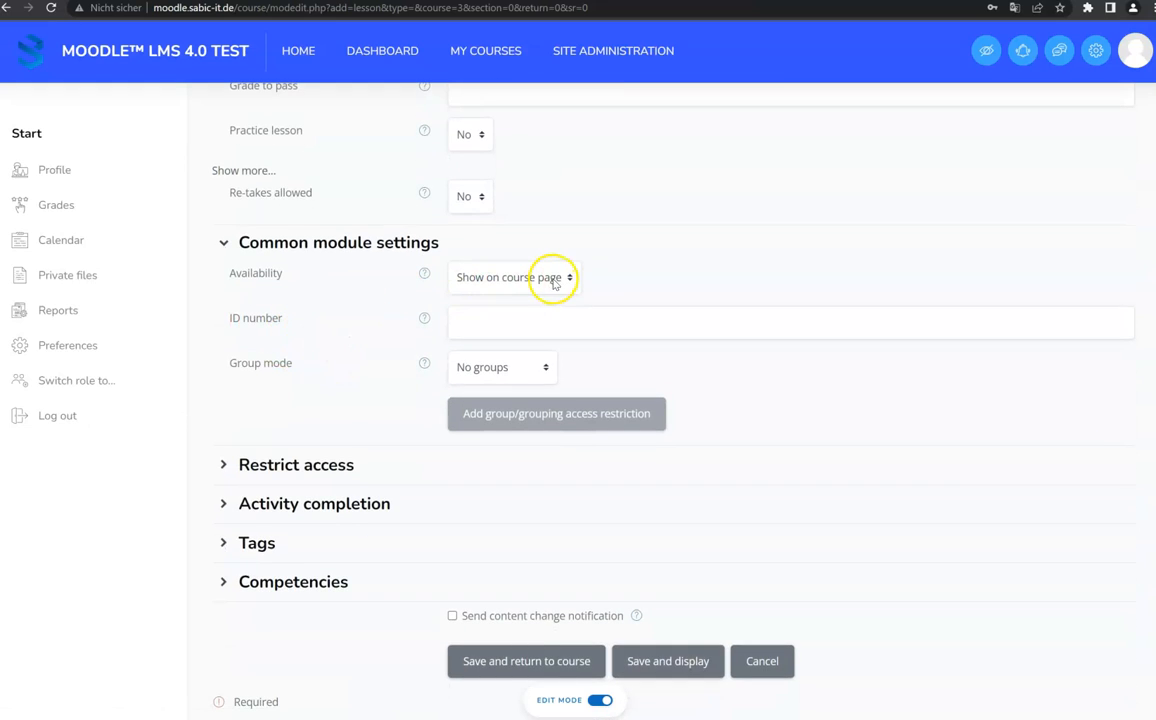
pyautogui.scroll(-2, 552, 283)
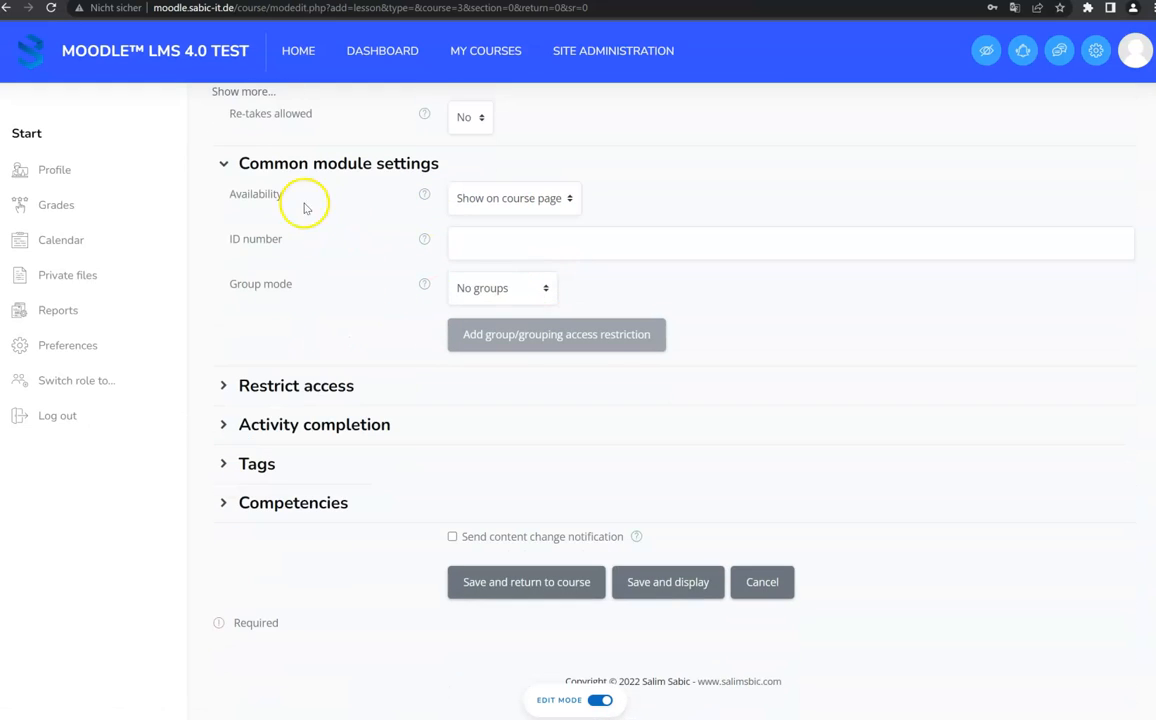
# - Add an activity completion access restriction requiring students to have Sample Forum marked complete
pyautogui.click(373, 385)
pyautogui.scroll(-2, 340, 390)
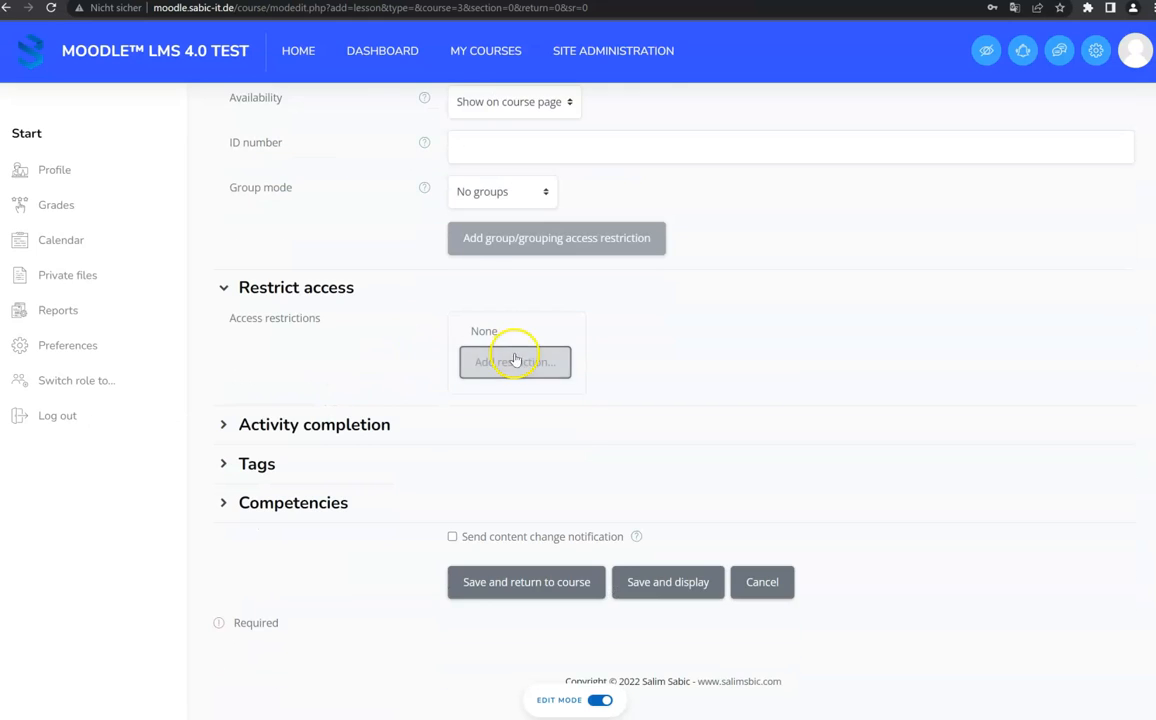
pyautogui.click(516, 361)
pyautogui.click(537, 278)
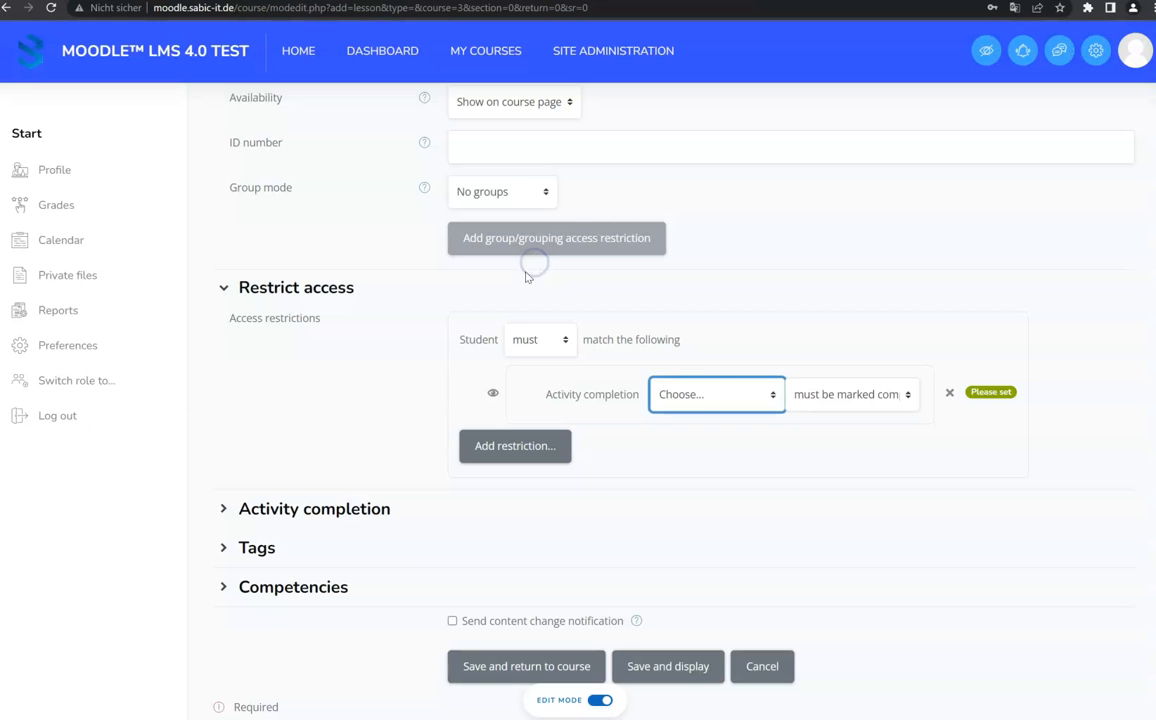
pyautogui.click(708, 382)
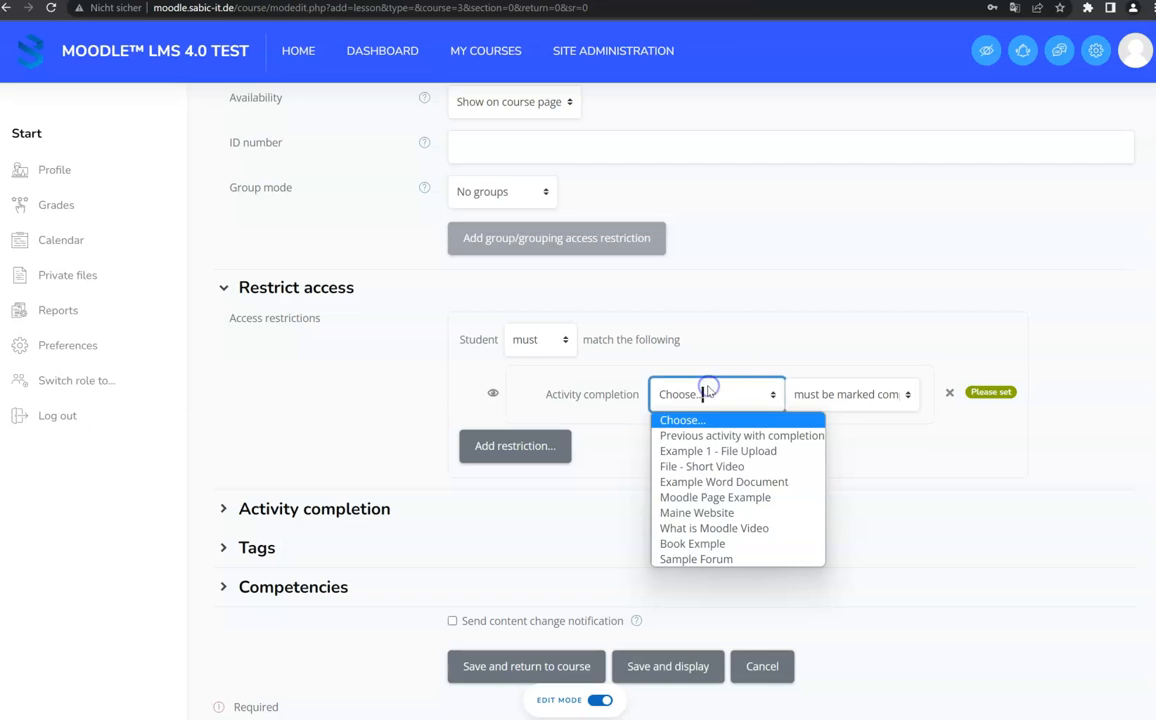
pyautogui.click(733, 559)
pyautogui.scroll(-1, 757, 543)
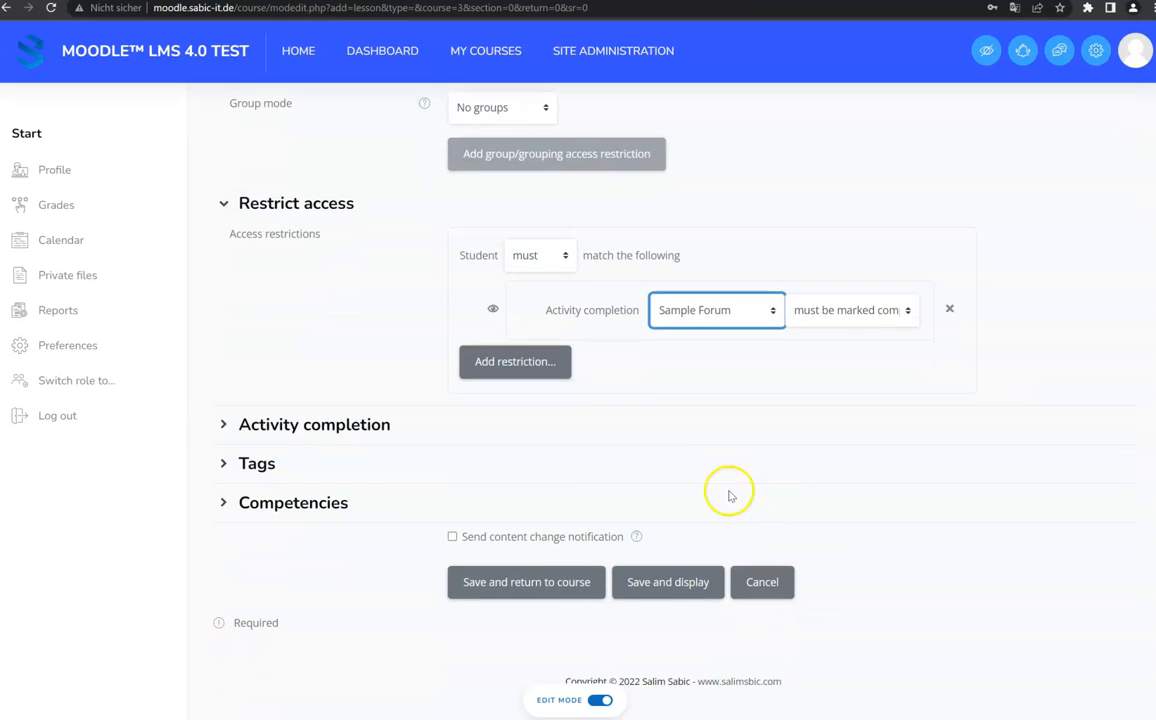
# - Set the lesson's completion tracking to "Show activity as complete when conditions are met" in the Activity completion settings
pyautogui.click(326, 427)
pyautogui.scroll(-1, 317, 305)
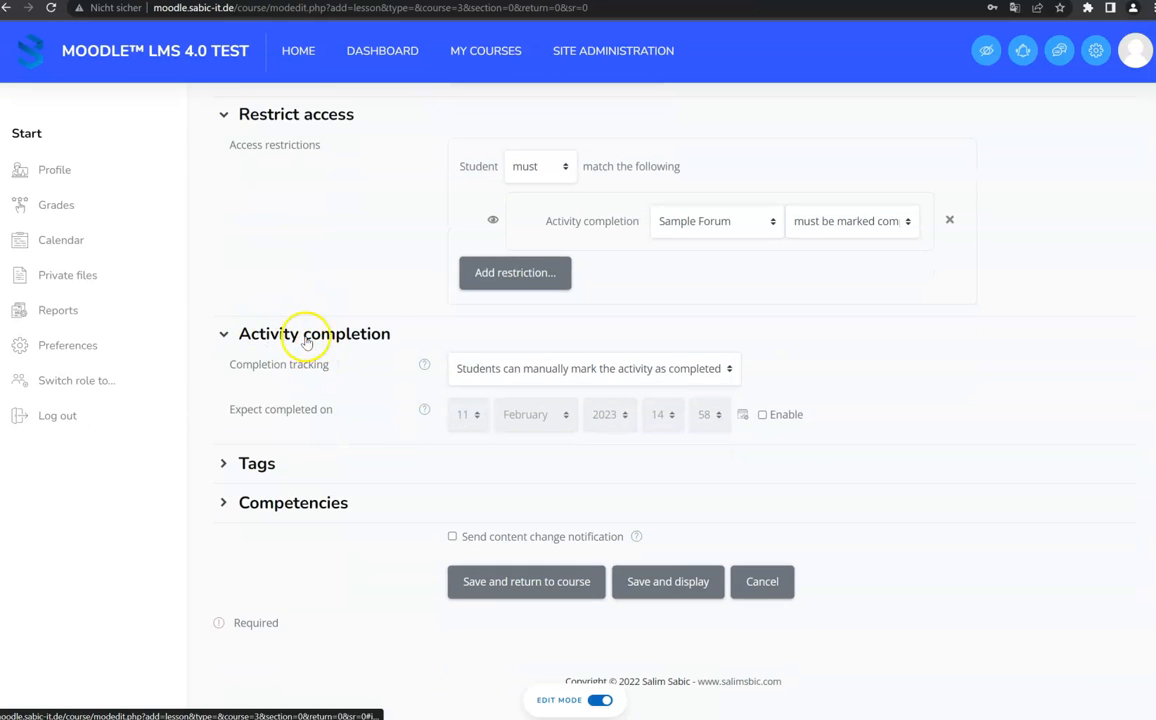
pyautogui.click(692, 374)
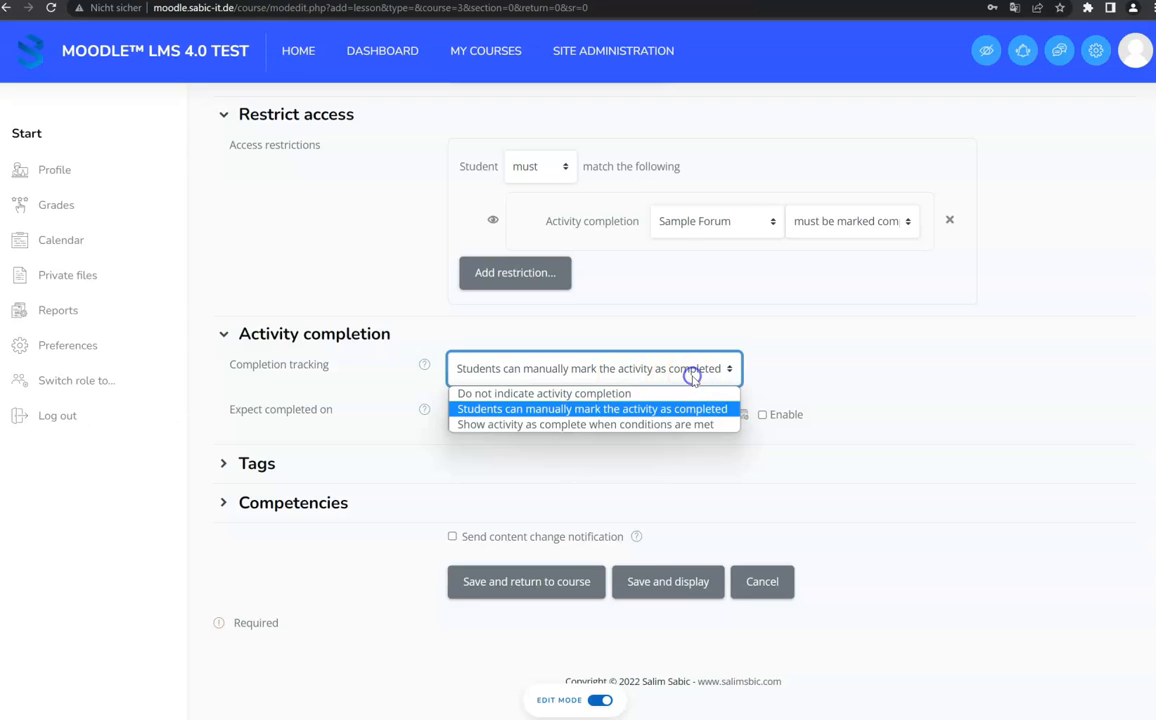
pyautogui.click(530, 424)
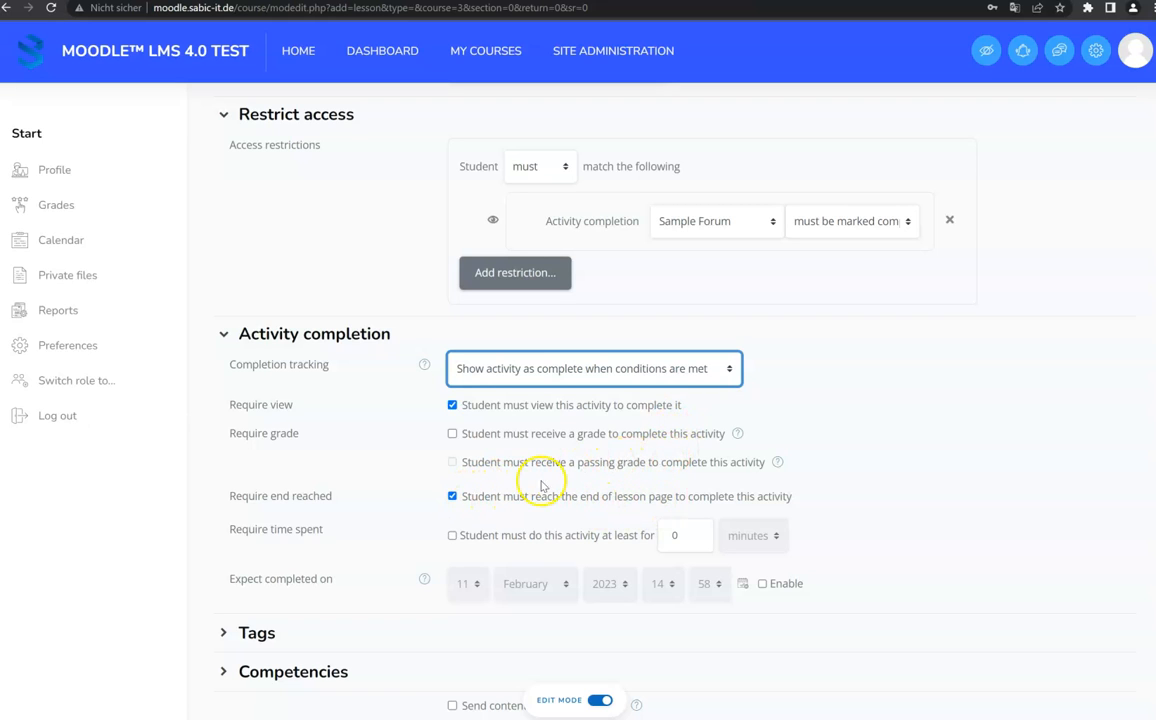
pyautogui.scroll(-1, 457, 405)
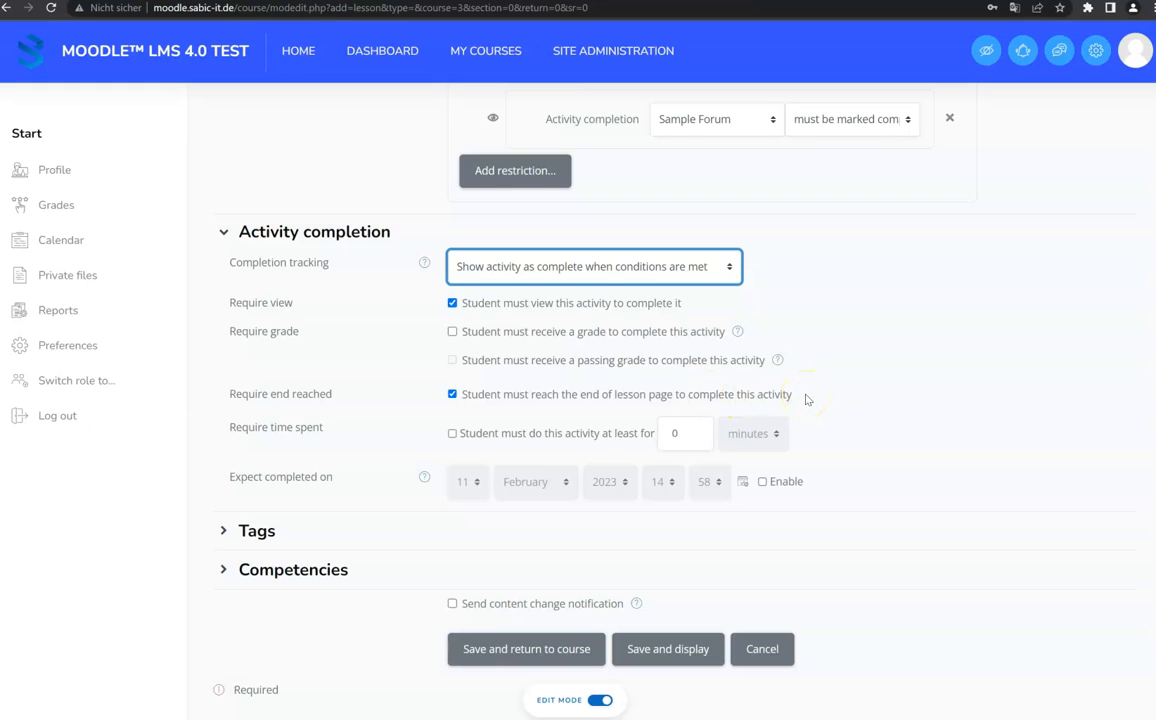
# - Try requiring students to do the activity for at least 15 minutes, and switch that time requirement back off
pyautogui.click(573, 434)
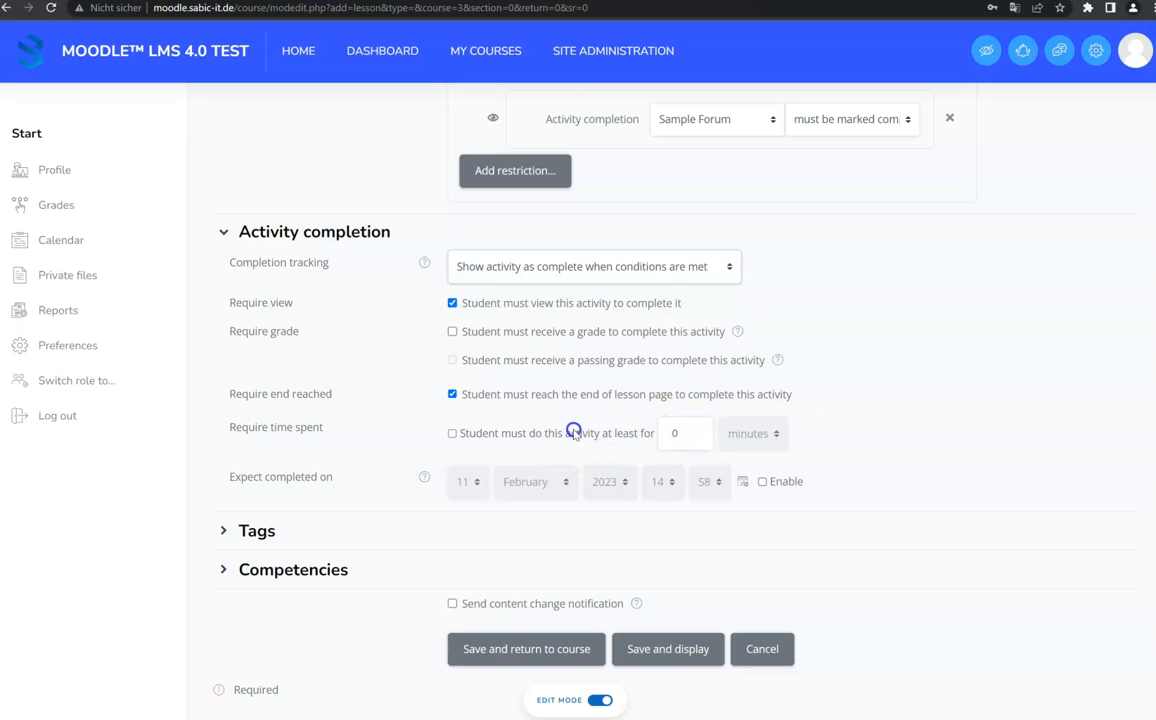
pyautogui.write('15')
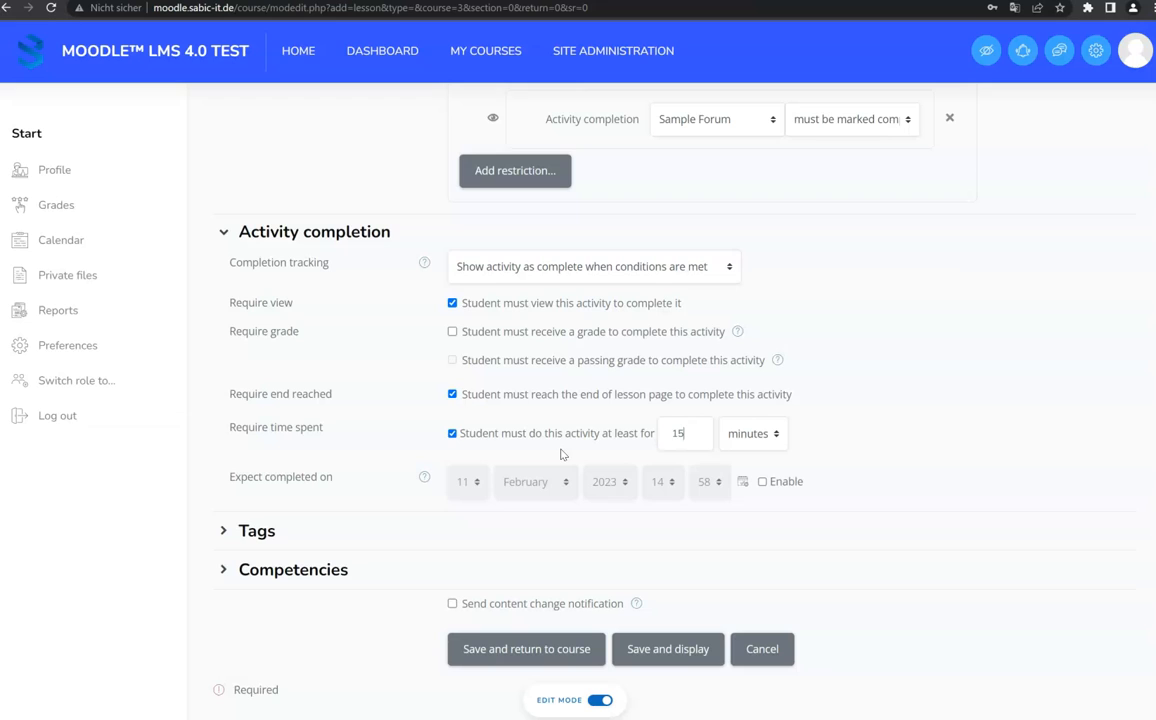
pyautogui.click(499, 436)
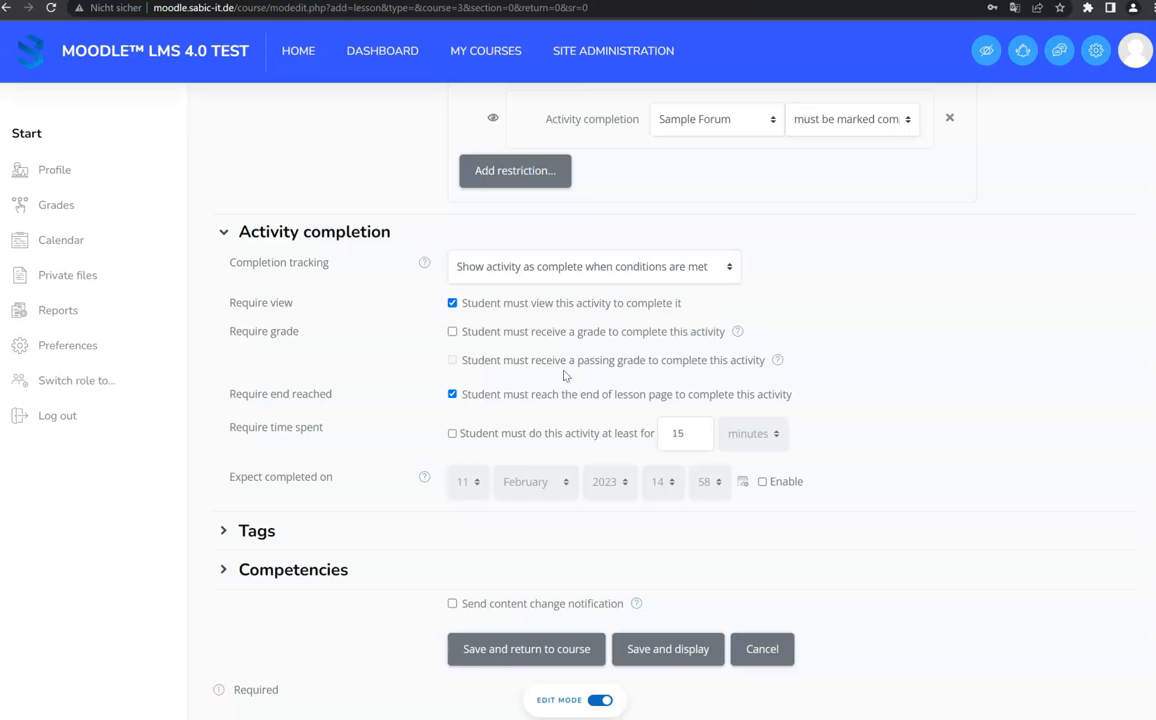
# - Review the whole lesson form from General to Activity completion, and save the lesson with a return to the course
pyautogui.scroll(20, 565, 375)
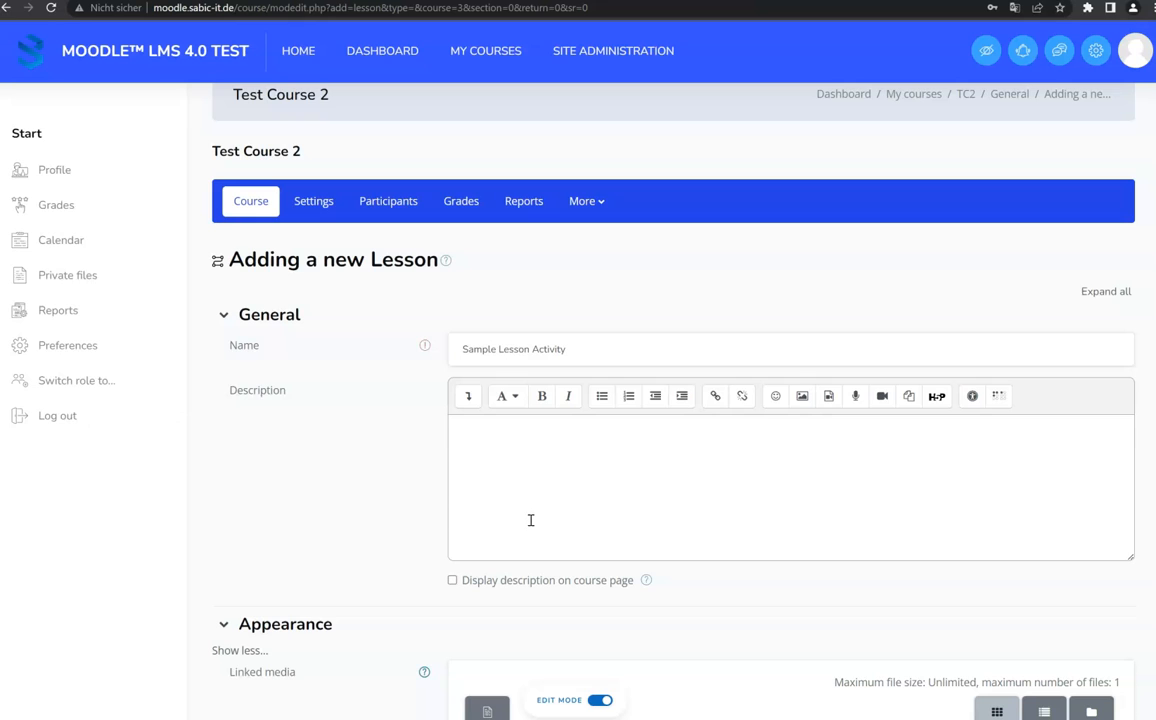
pyautogui.scroll(-6, 533, 522)
pyautogui.scroll(6, 535, 524)
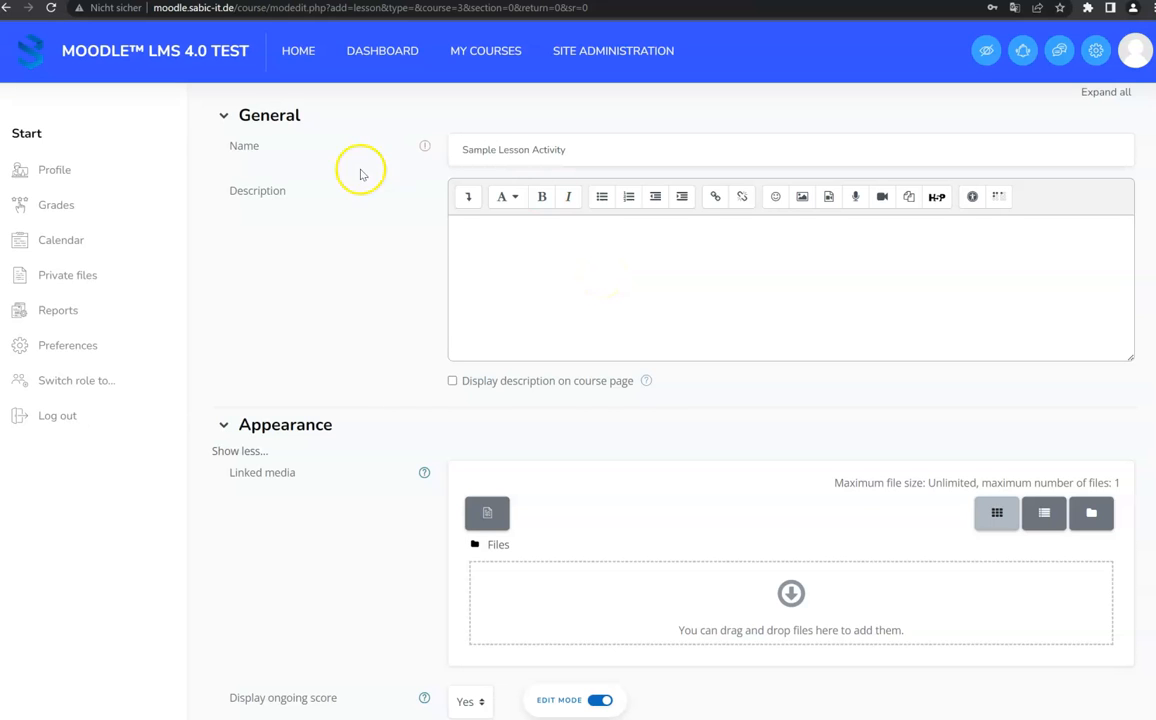
pyautogui.scroll(-6, 619, 237)
pyautogui.scroll(-15, 513, 286)
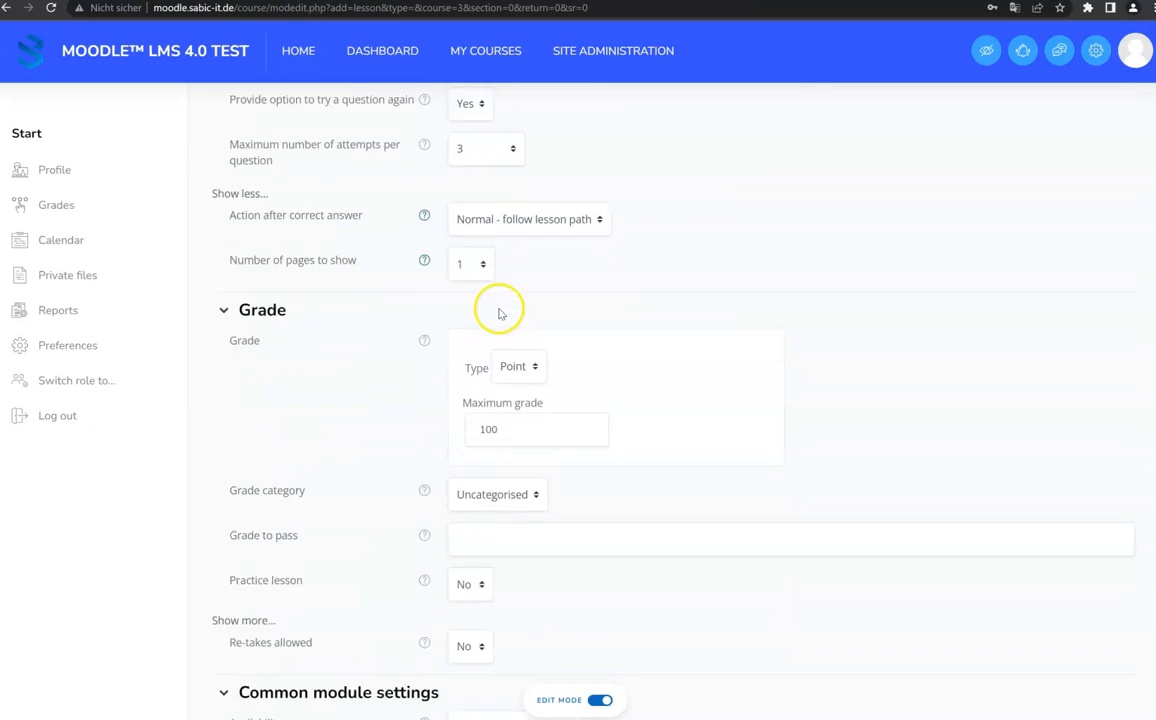
pyautogui.scroll(-1, 442, 315)
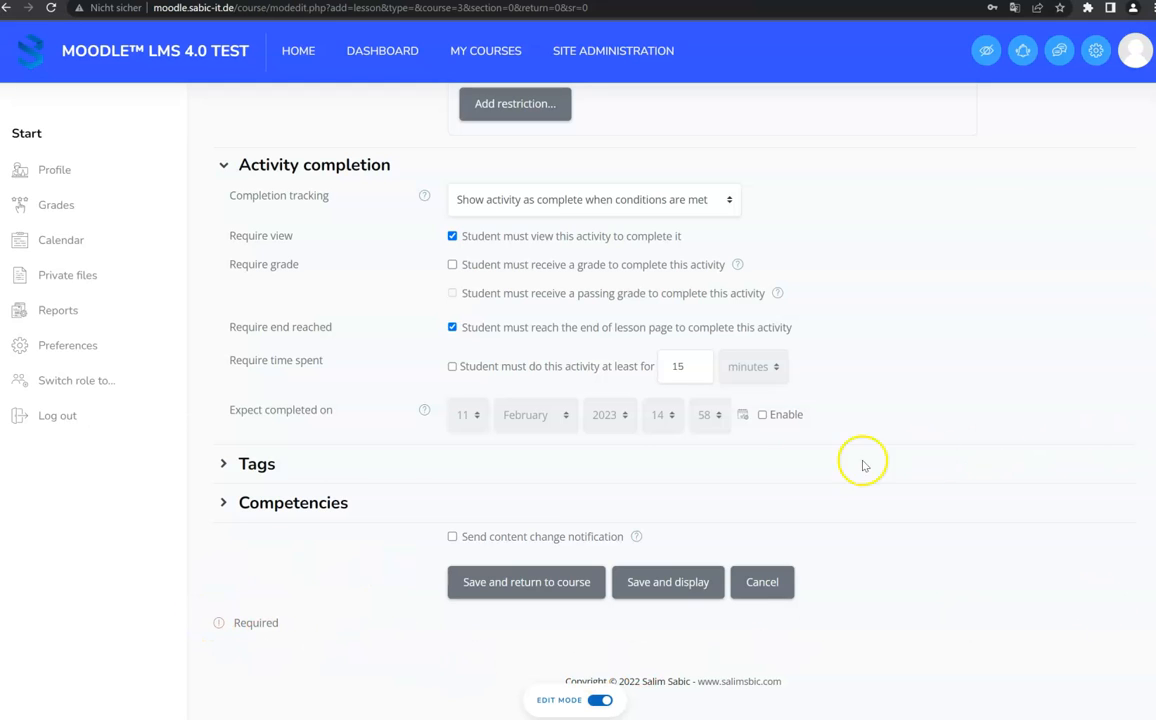
pyautogui.click(563, 588)
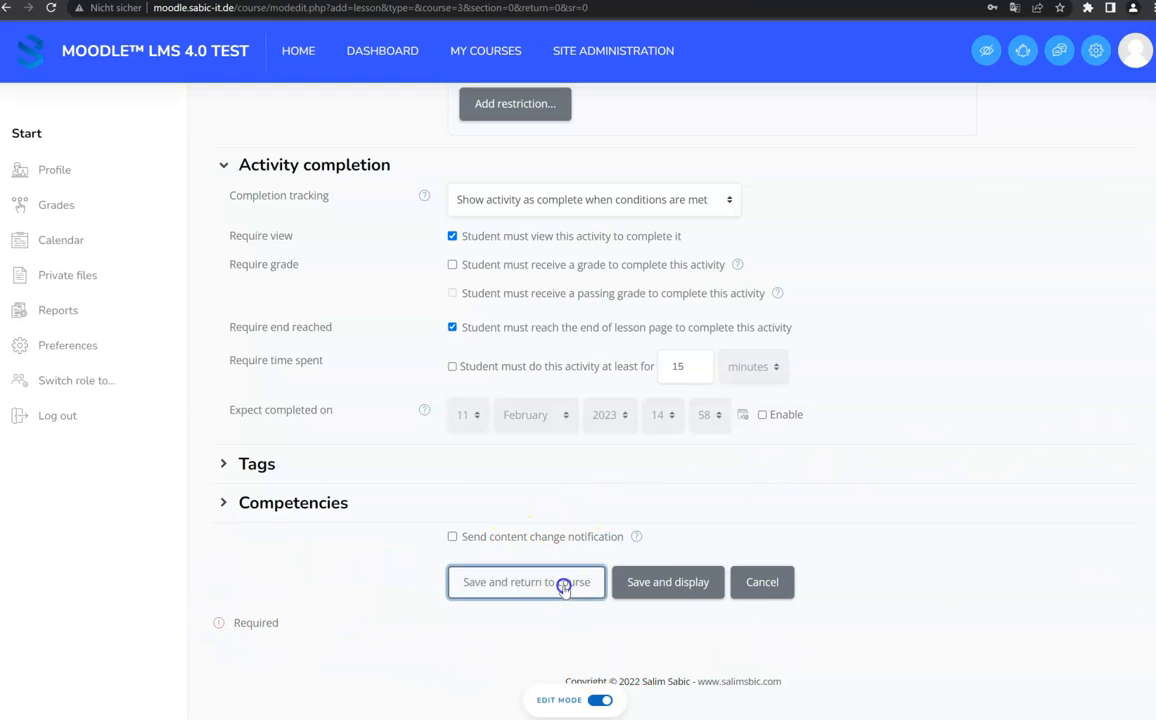
# - Open Sample Lesson Activity from the course page and start adding a content page to it
pyautogui.scroll(-7, 630, 545)
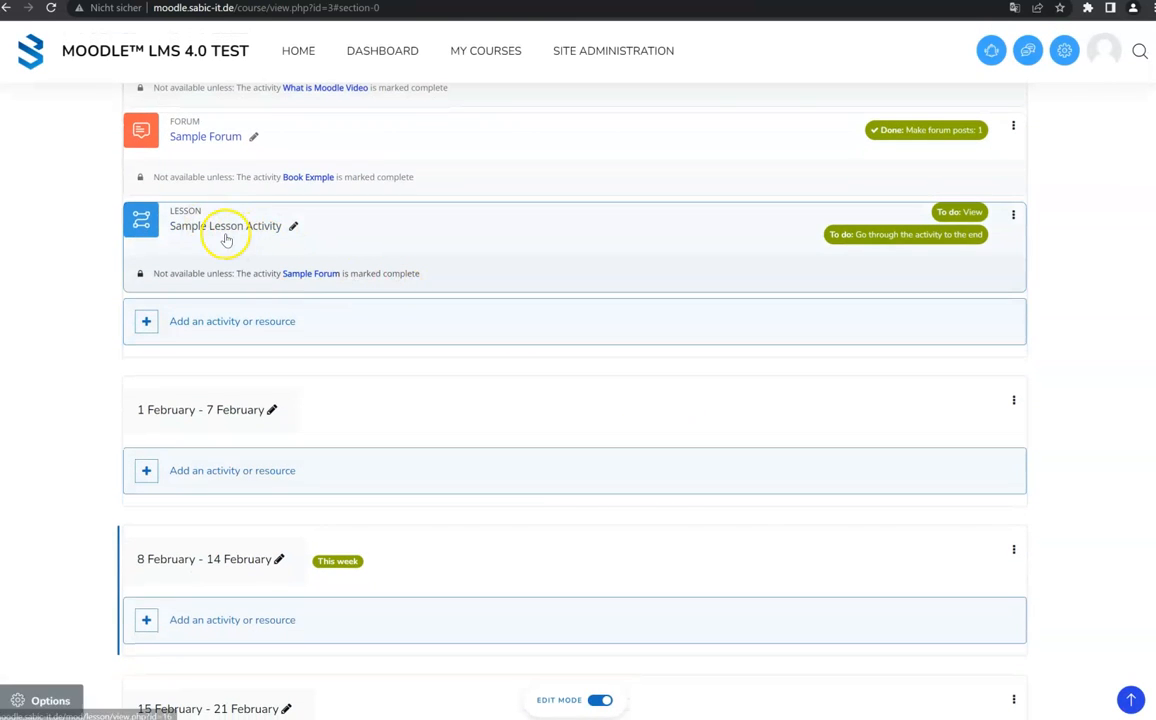
pyautogui.click(228, 228)
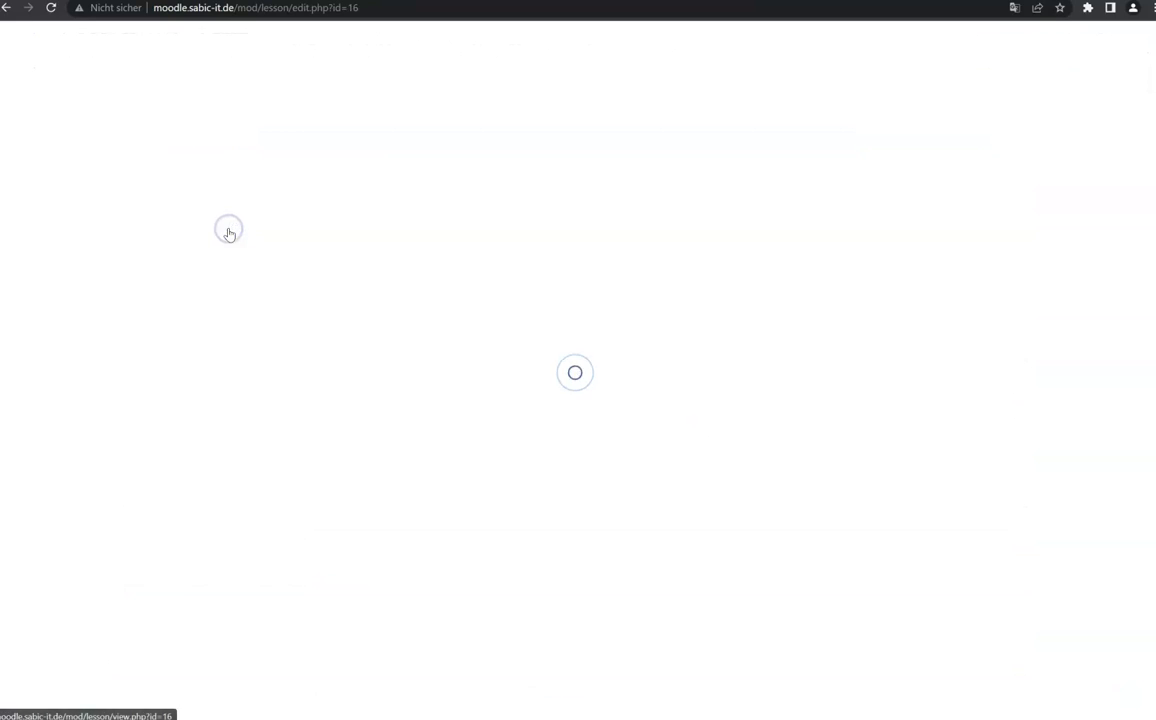
pyautogui.scroll(-1, 382, 305)
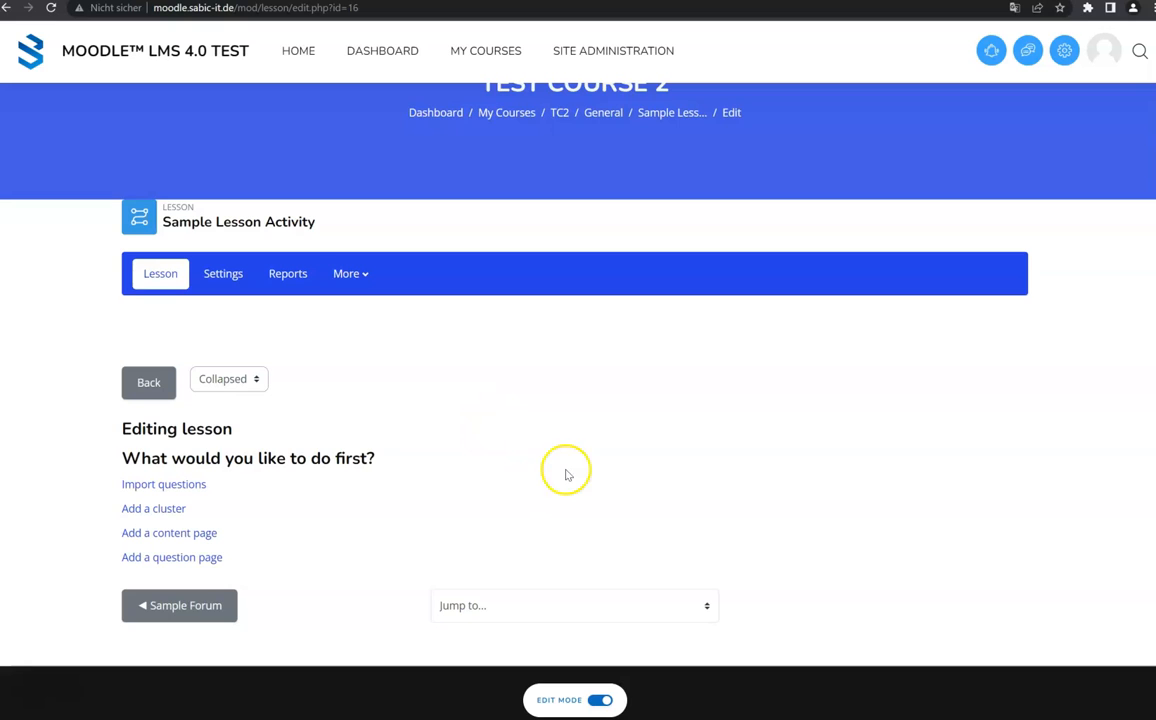
pyautogui.click(157, 537)
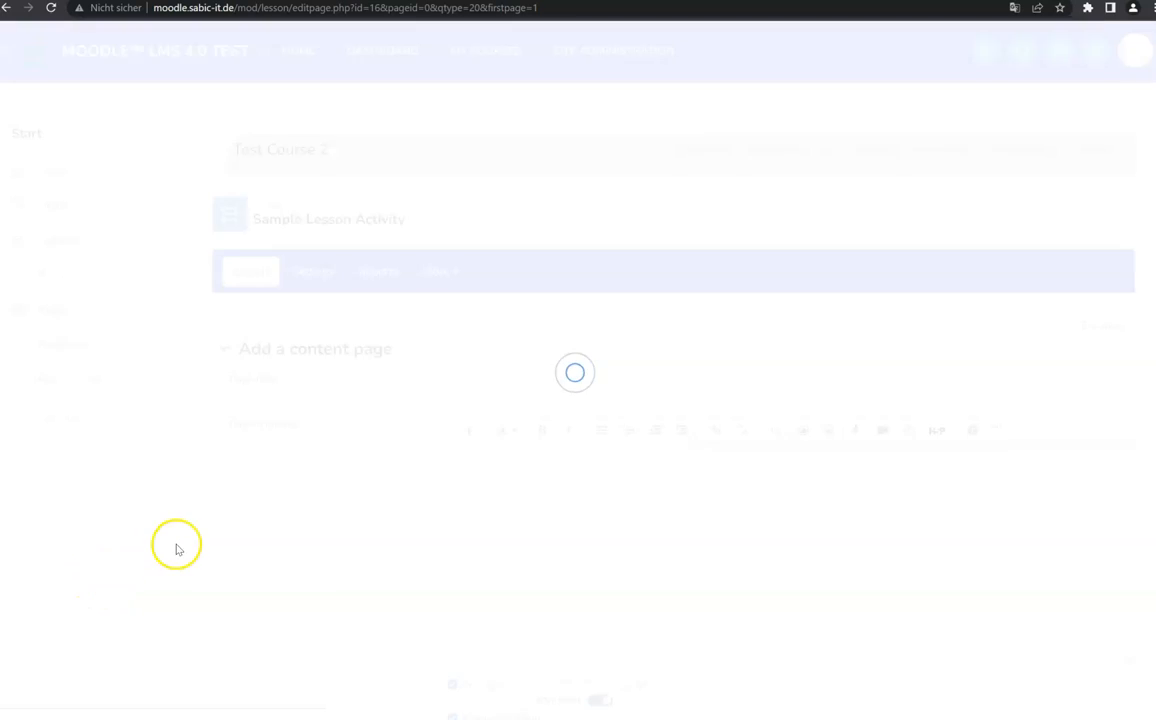
# - Title the new content page "Topic 1"
pyautogui.click(601, 392)
pyautogui.write('TOpic')
pyautogui.hotkey('ctrl', 'a')
pyautogui.write('Topic 1')
pyautogui.scroll(-1, 588, 347)
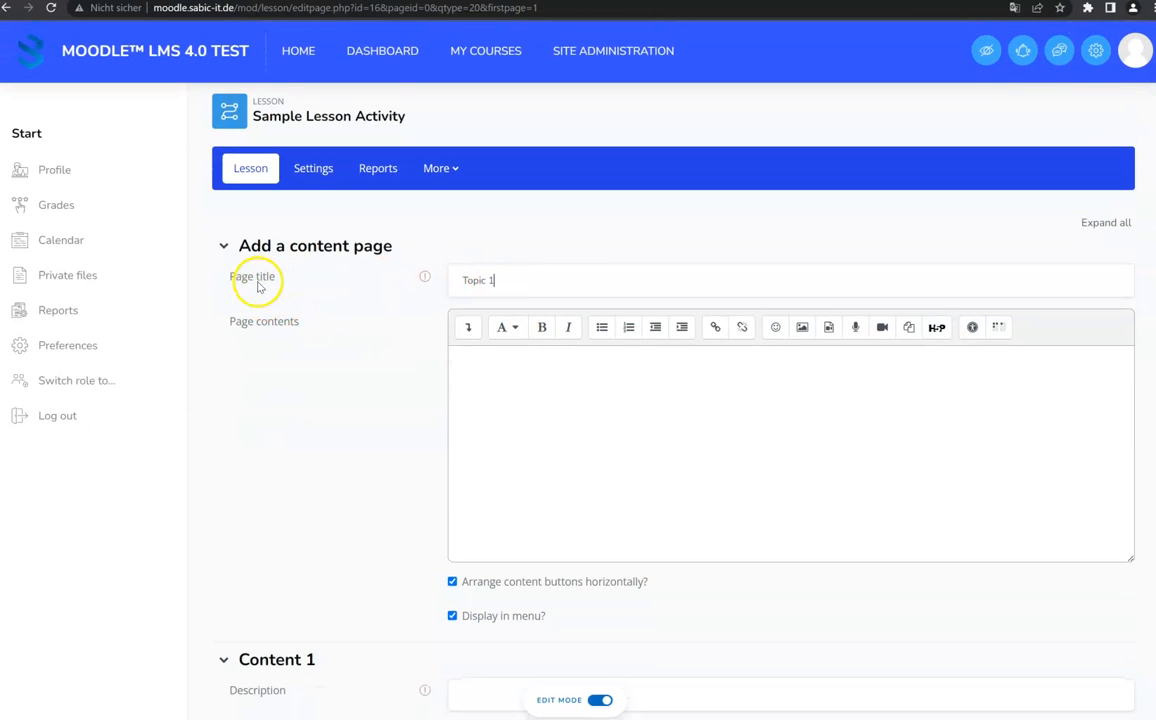
# - Paste the SOP text on adding a Lesson activity (purpose, scope, responsibilities) into the page contents and remove the empty first line
pyautogui.scroll(-1, 262, 290)
pyautogui.click(485, 289)
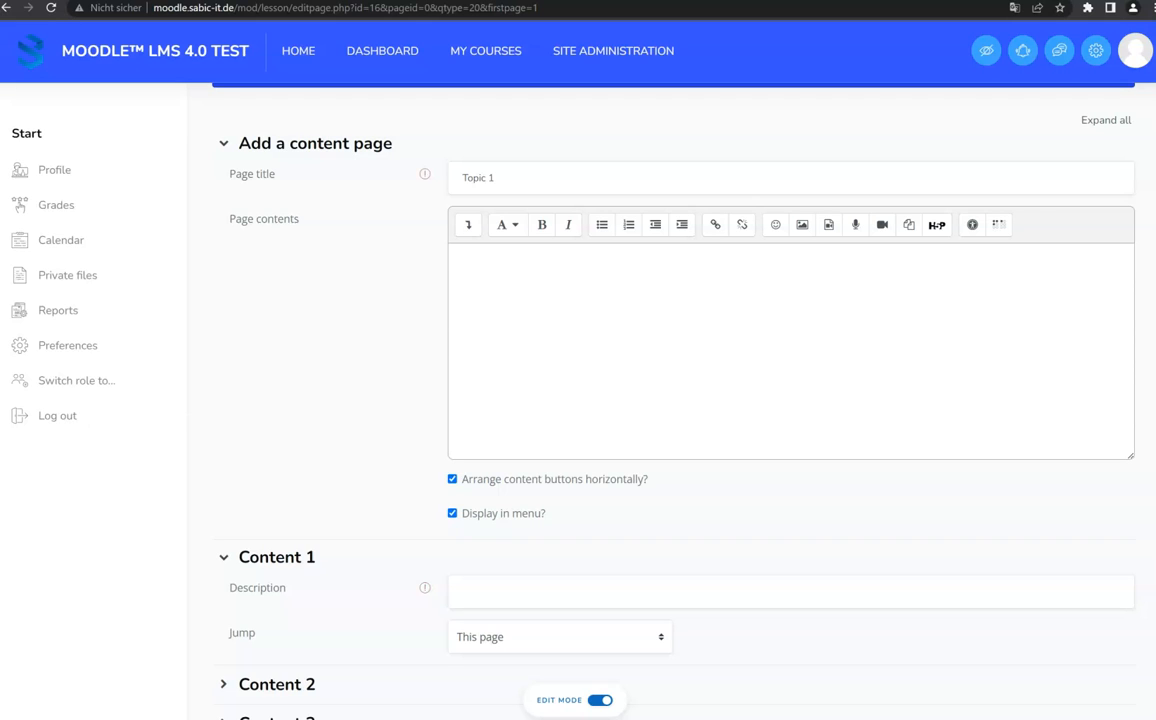
pyautogui.click(955, 281)
pyautogui.write('Purpose: The purpose of this SOP is to provide a step-by-step guide for adding a Lesson activity to a course in Moodle LMS. This SOP is intended to ensure consistency and accuracy in the process of adding a Lesson activity to a course in Moodle LMS. Scope: This SOP applies to all users who have been granted the appropriate permissions to edit a course in Moodle LMS. Responsibilities: The user adding the Lesson activity to the course is responsible for following this SOP and ensuring that the Lesson activity is added accurately and in compliance with relevant regulations and standards.')
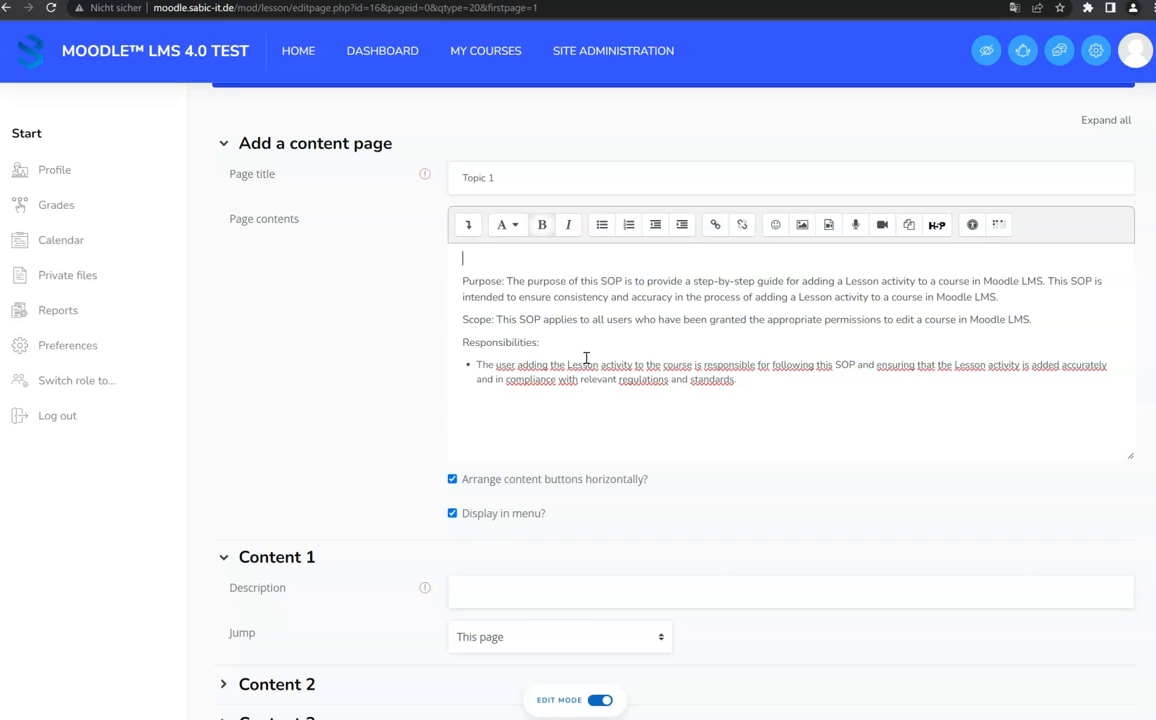
pyautogui.press('Delete')
# - Expand the Content 2 section and review its description and jump fields alongside those of Content 1
pyautogui.scroll(-1, 612, 391)
pyautogui.scroll(-3, 612, 391)
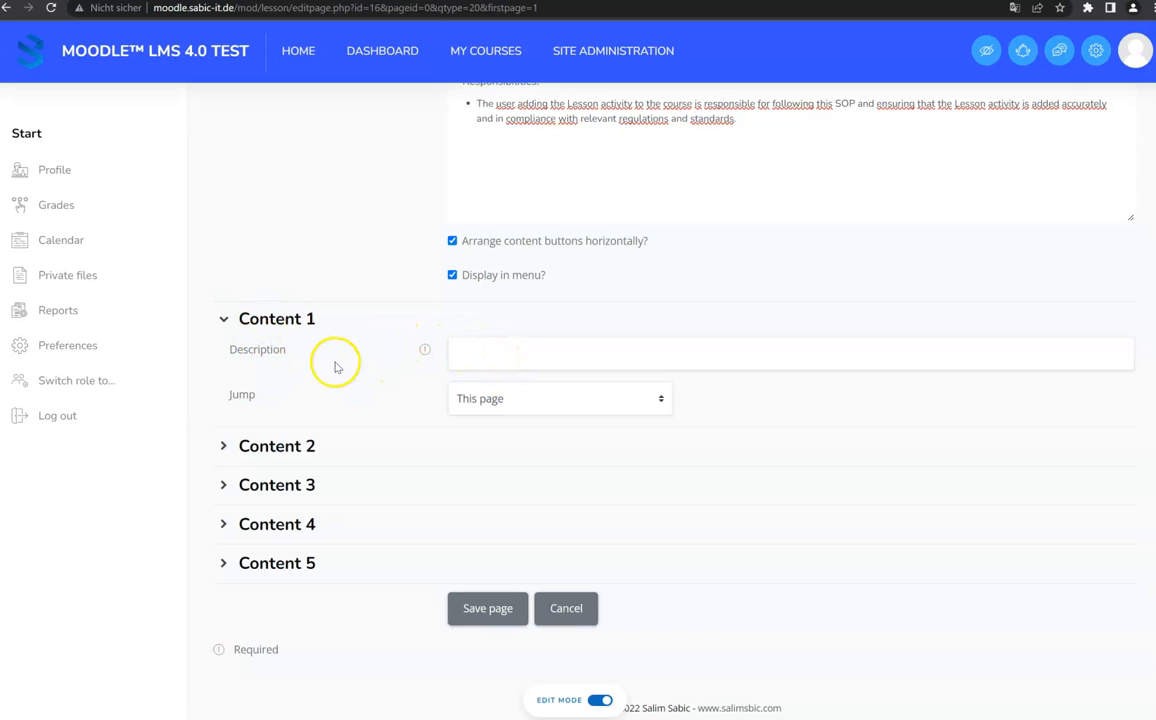
pyautogui.scroll(-1, 300, 340)
pyautogui.click(268, 420)
pyautogui.scroll(3, 645, 145)
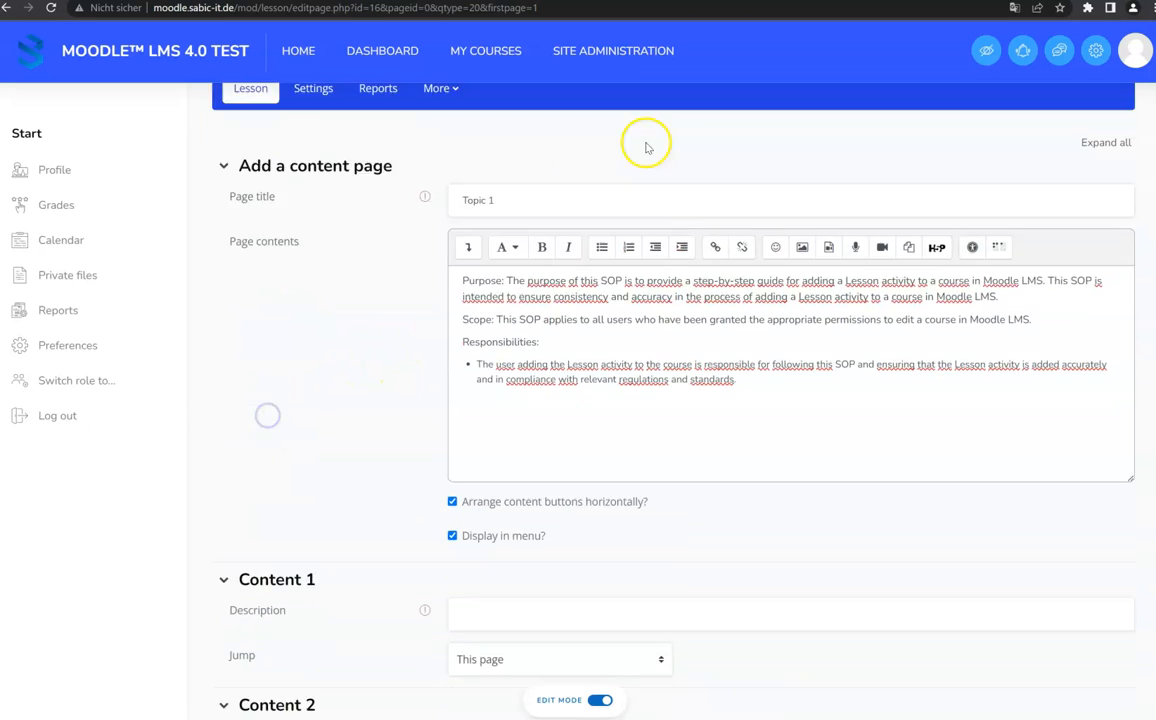
pyautogui.scroll(-3, 540, 200)
pyautogui.scroll(-1, 545, 343)
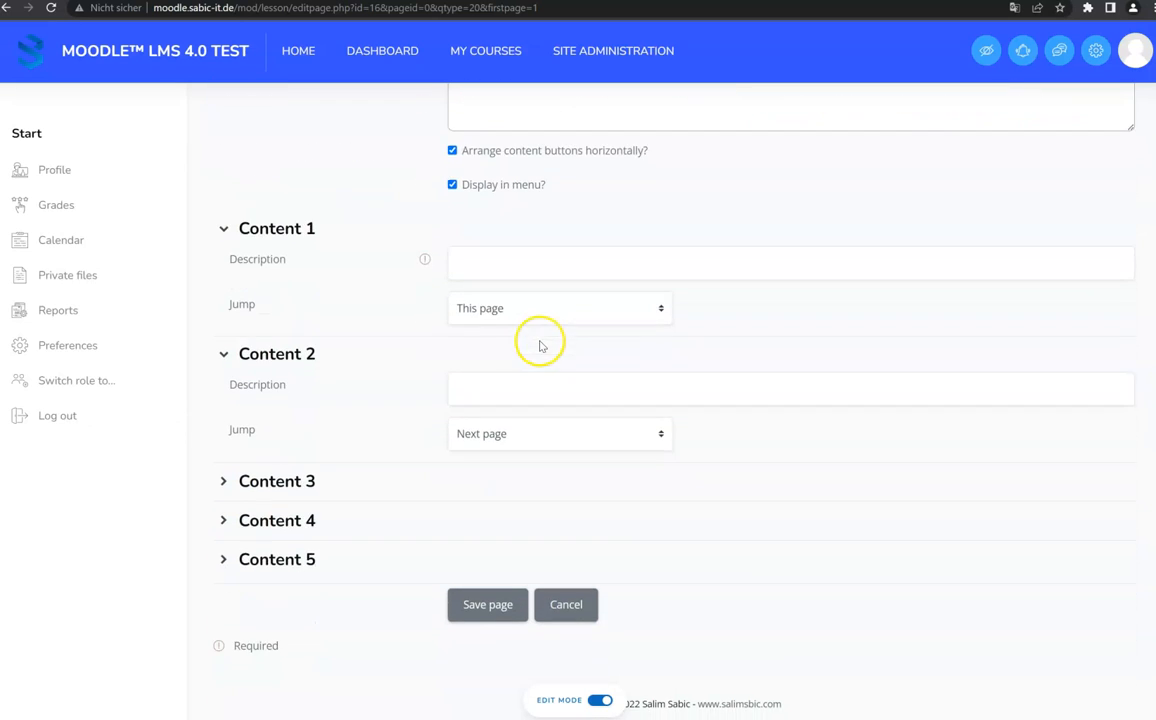
pyautogui.scroll(1, 578, 335)
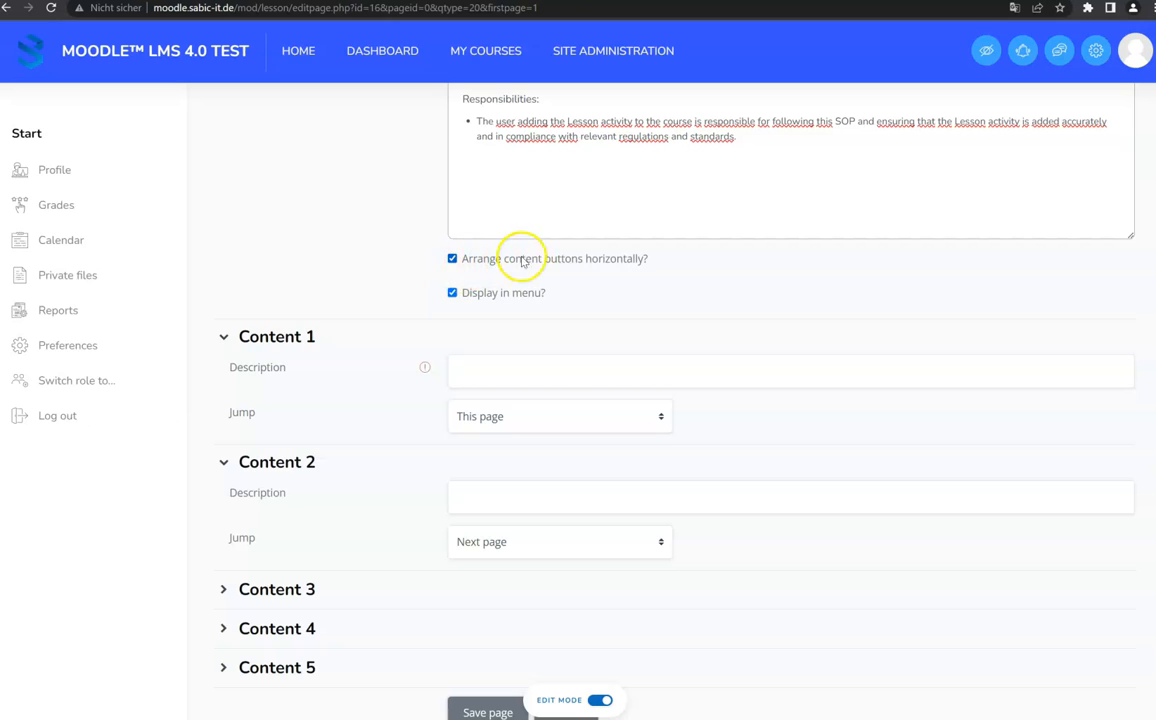
# - Examine the horizontal content button option, and try the page with Display in menu off before enabling it again
pyautogui.moveTo(583, 262); pyautogui.dragTo(640, 262)
pyautogui.click(488, 268)
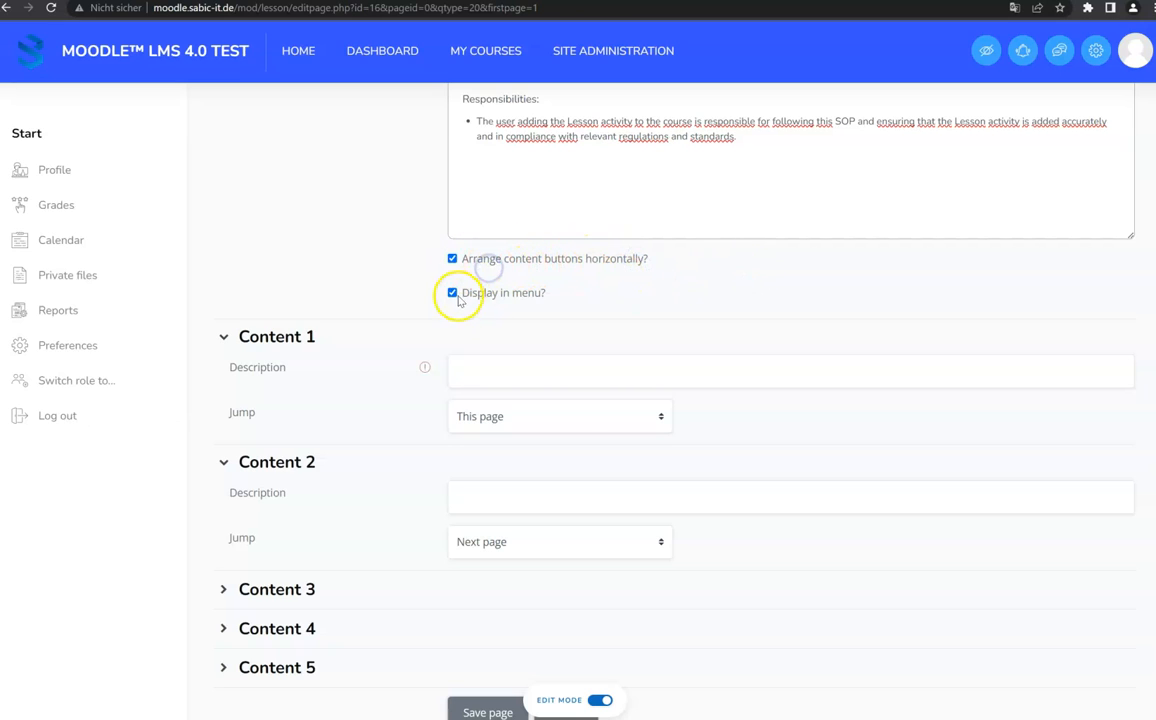
pyautogui.scroll(4, 450, 290)
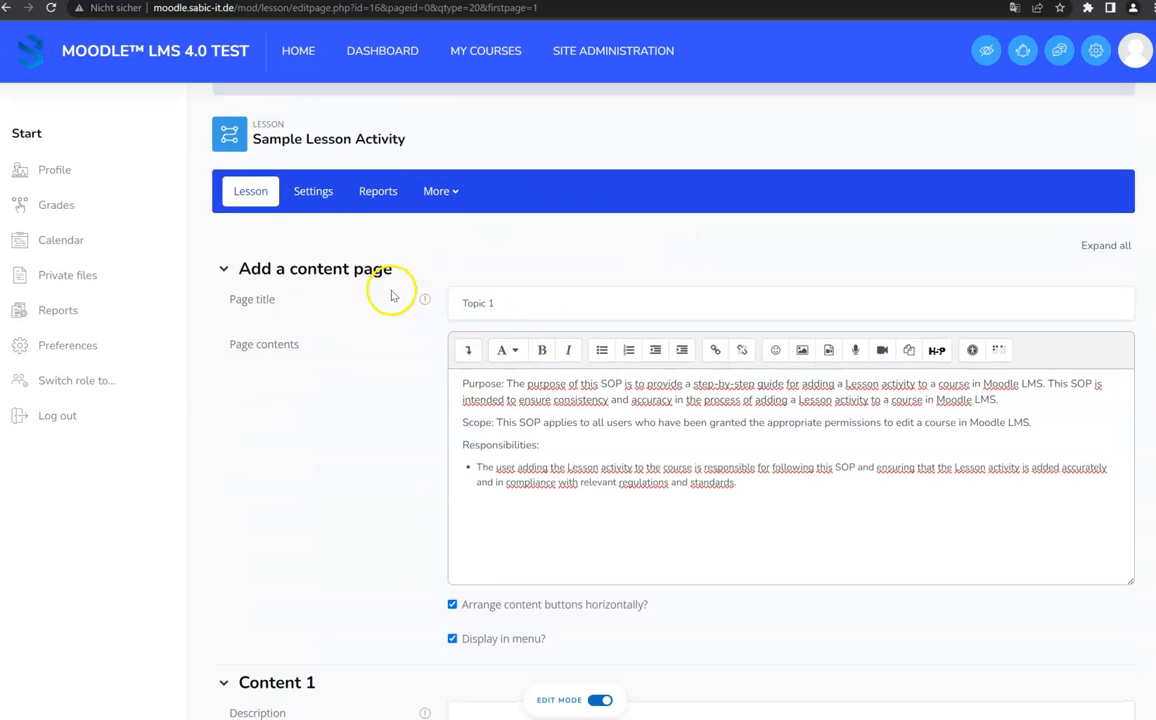
pyautogui.scroll(-4, 392, 292)
pyautogui.click(454, 324)
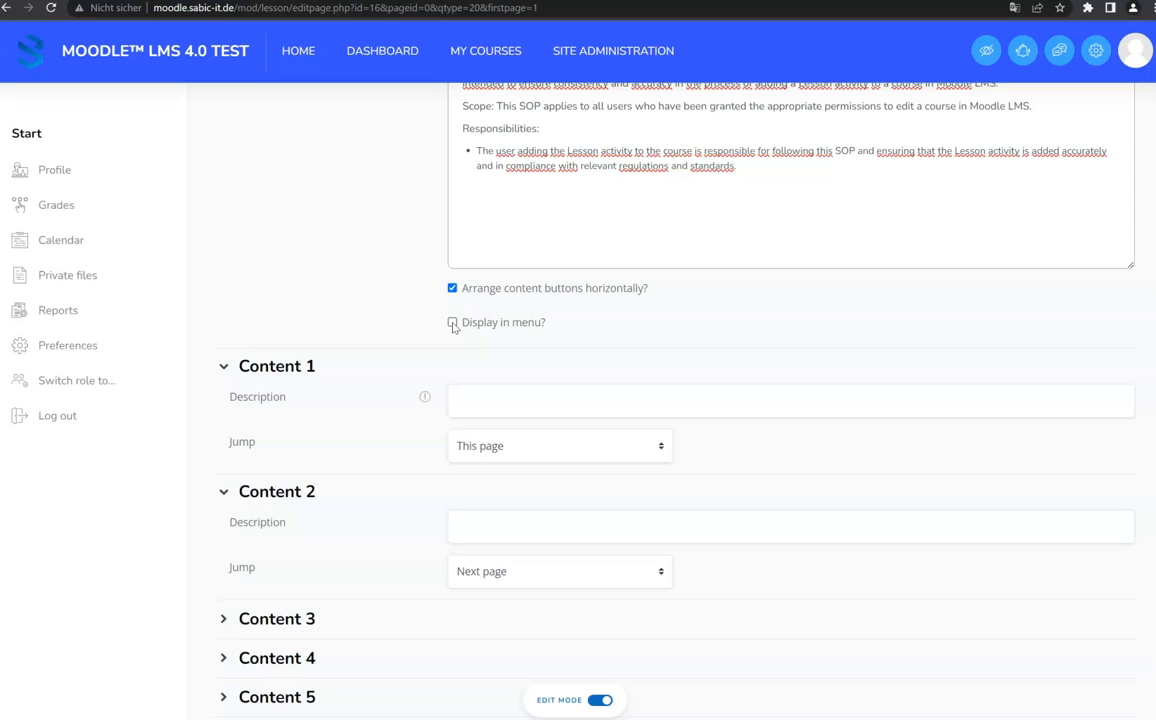
pyautogui.click(453, 351)
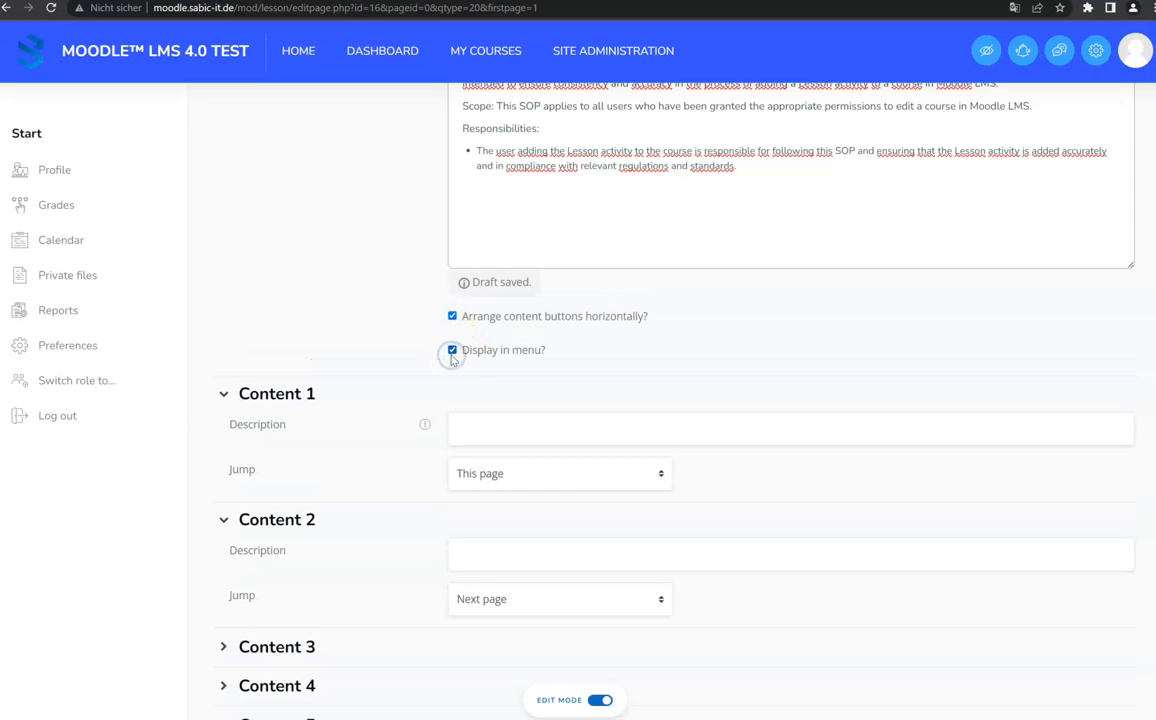
# - Expand the Content 3 and Content 4 sections and review how the content sections relate to the page title and contents
pyautogui.scroll(-3, 451, 359)
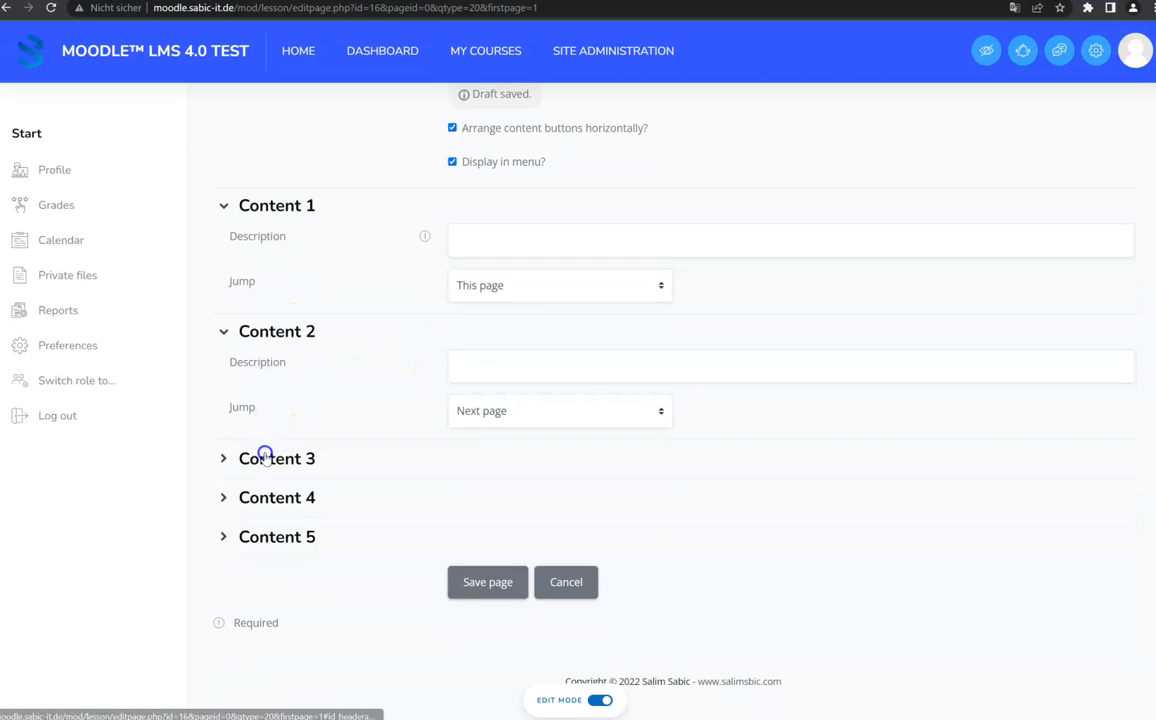
pyautogui.click(265, 455)
pyautogui.click(268, 588)
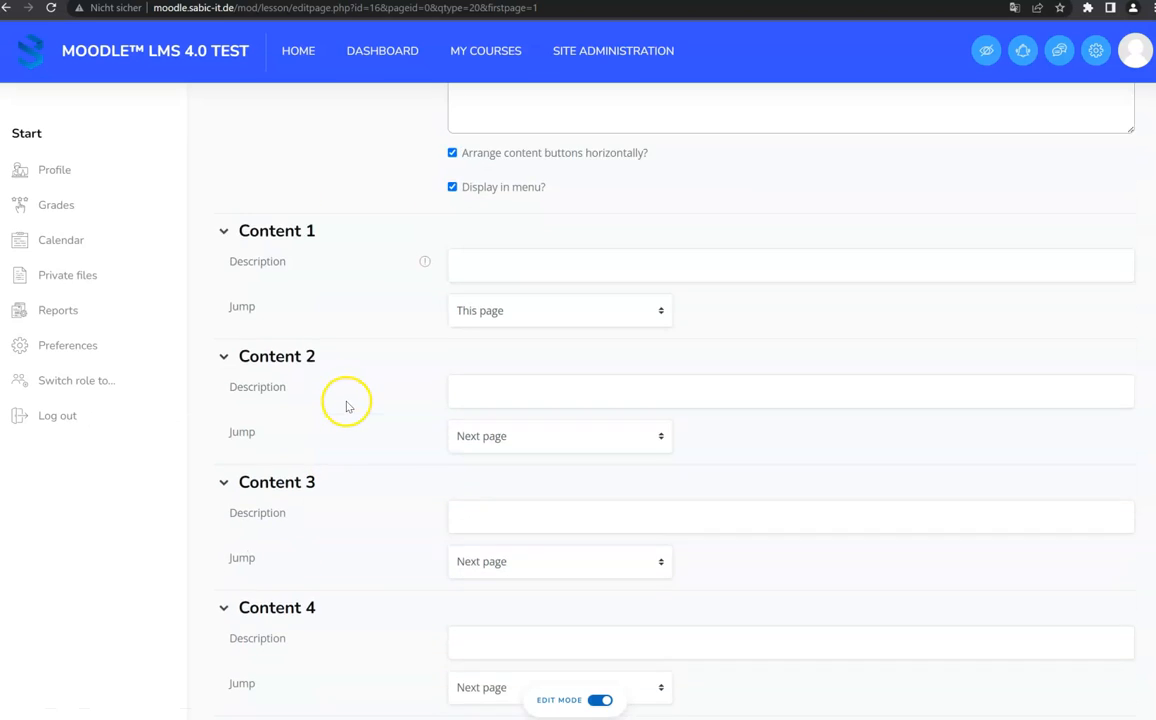
pyautogui.scroll(1, 346, 406)
pyautogui.scroll(1, 369, 406)
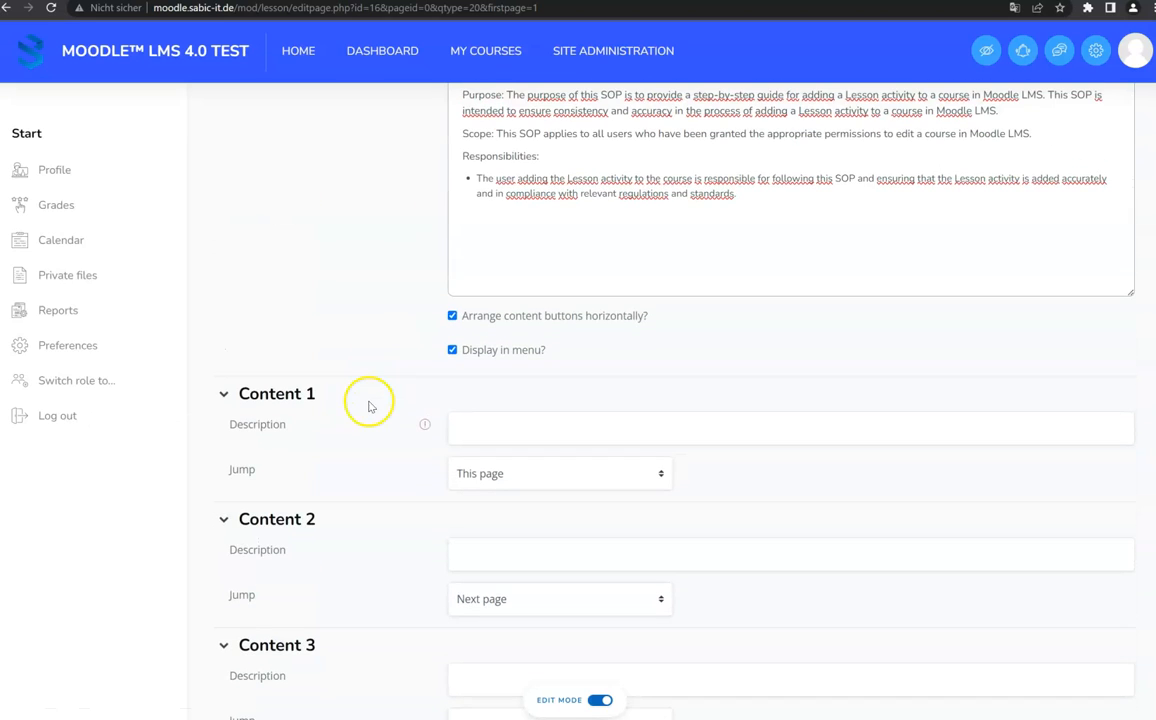
pyautogui.scroll(1, 369, 395)
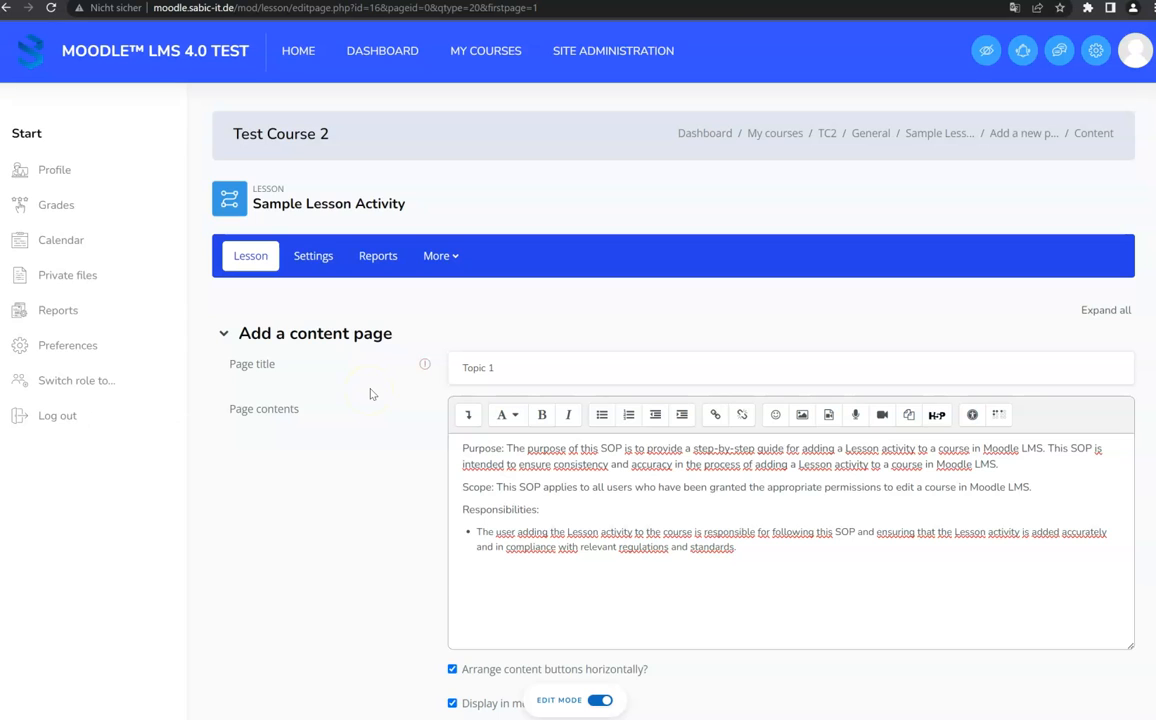
pyautogui.scroll(-6, 360, 396)
pyautogui.scroll(1, 361, 385)
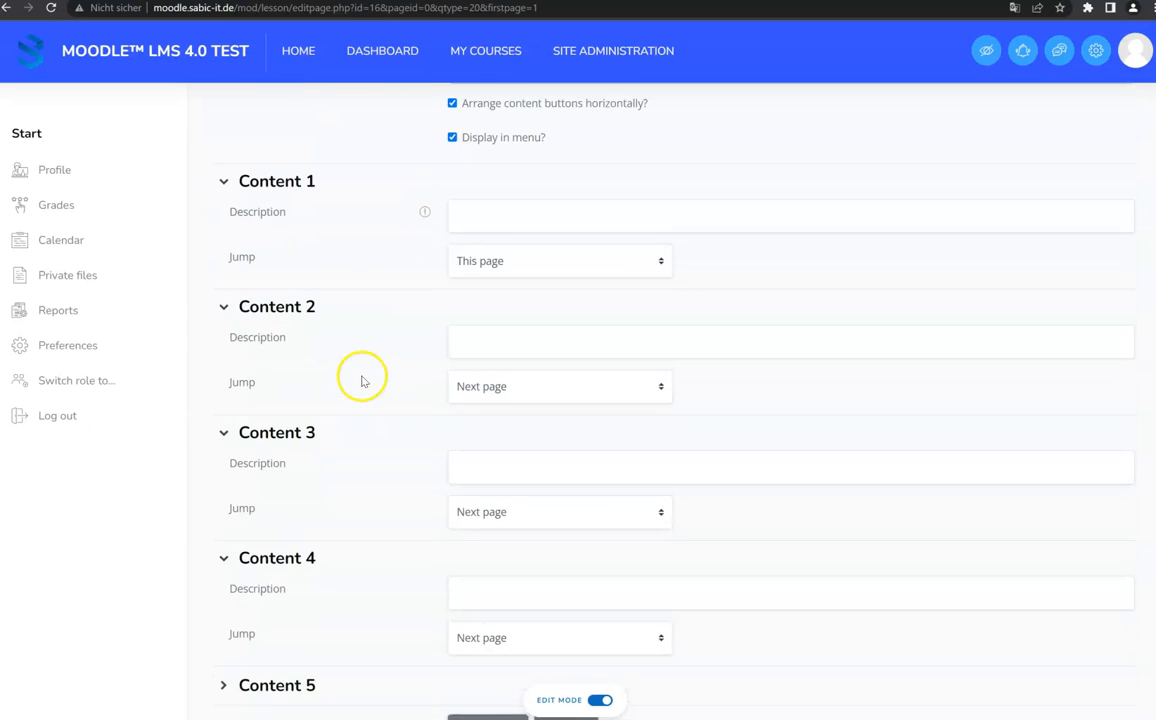
pyautogui.scroll(3, 413, 284)
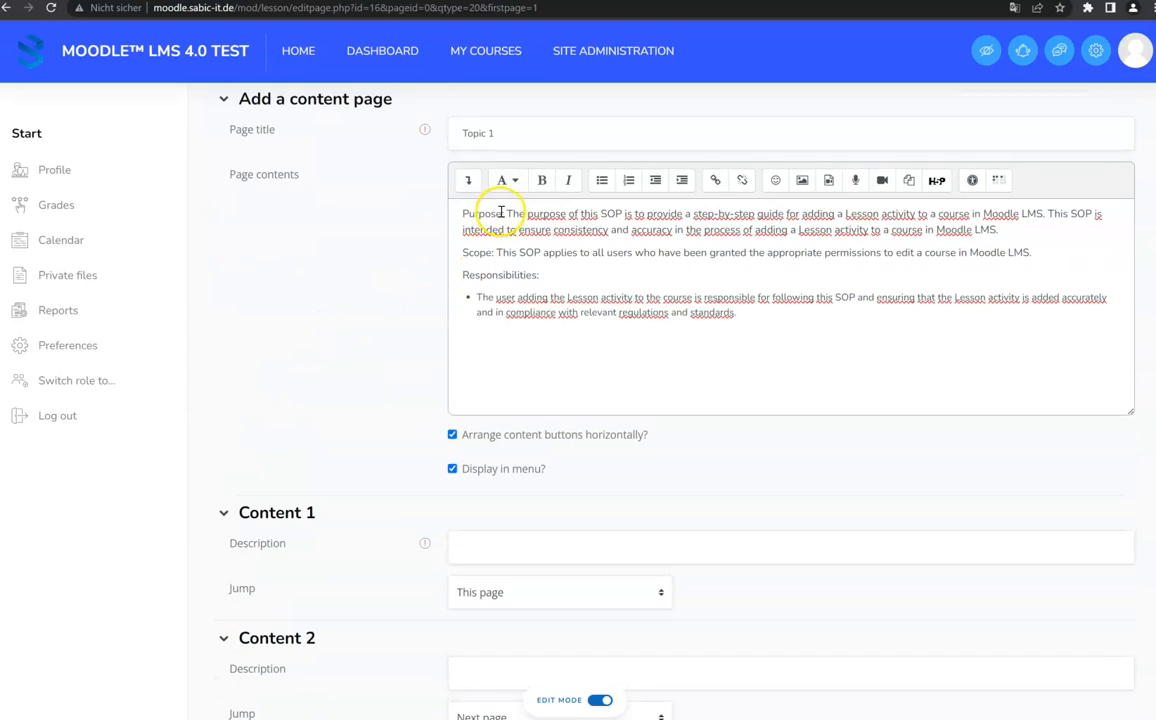
# - Copy the page title "Topic 1" into the description of Content 1
pyautogui.moveTo(512, 133); pyautogui.dragTo(330, 138)
pyautogui.hotkey('ctrl', 'c')
pyautogui.scroll(-3, 382, 364)
pyautogui.click(490, 317)
pyautogui.hotkey('ctrl', 'v')
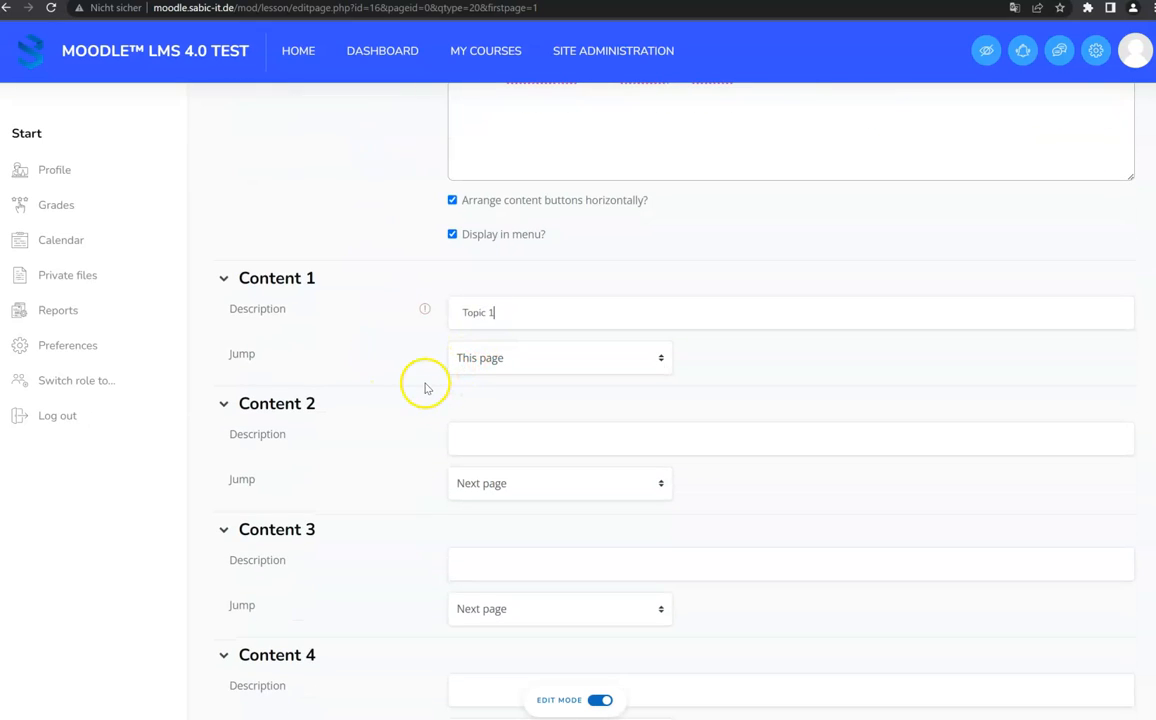
# - Keep the Content 1 jump on This page and enter "Next" as the description of Content 2
pyautogui.click(514, 312)
pyautogui.click(519, 356)
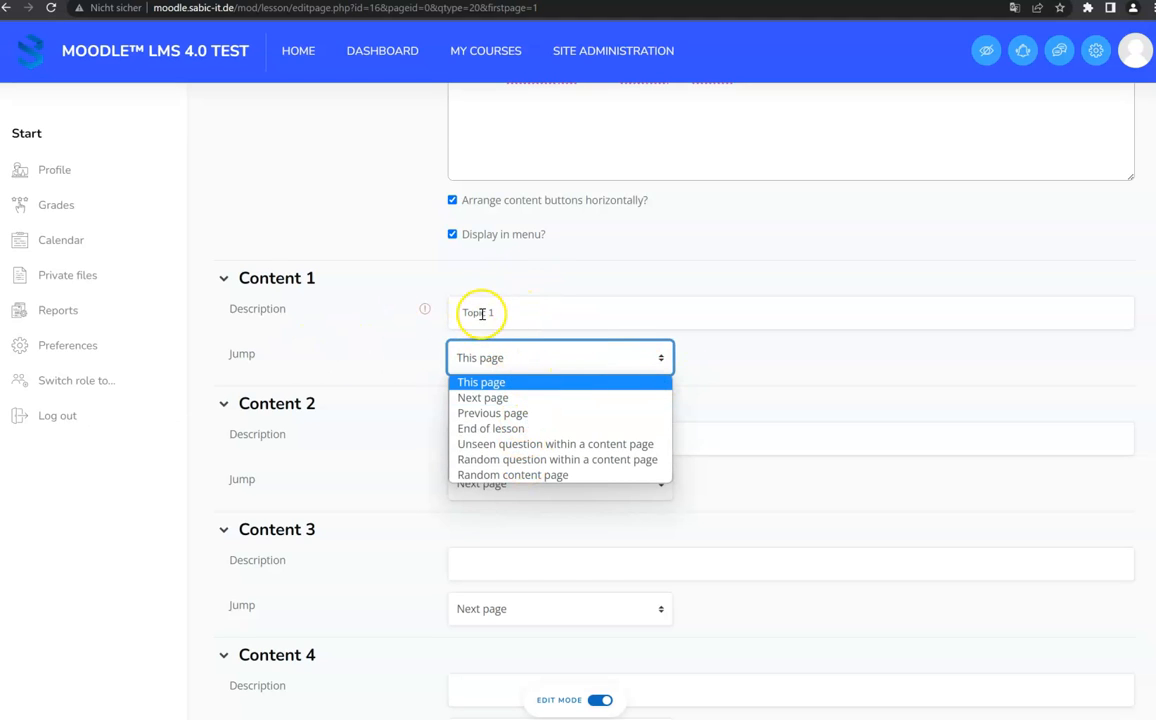
pyautogui.click(488, 383)
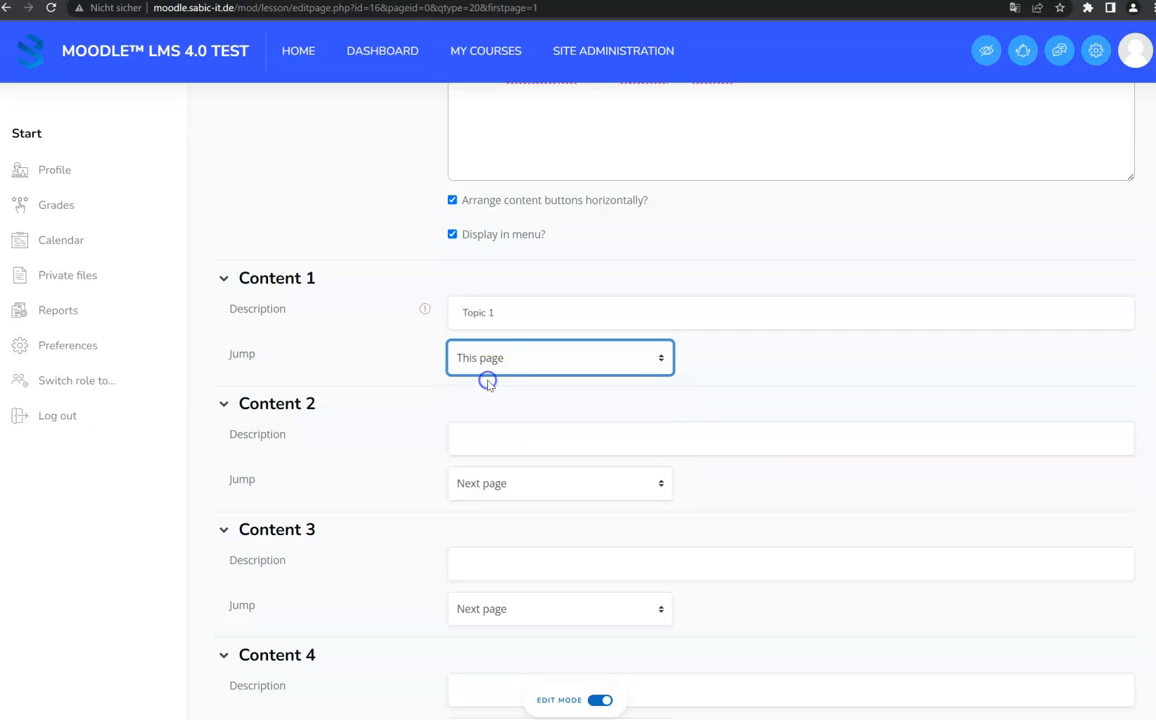
pyautogui.scroll(-1, 498, 390)
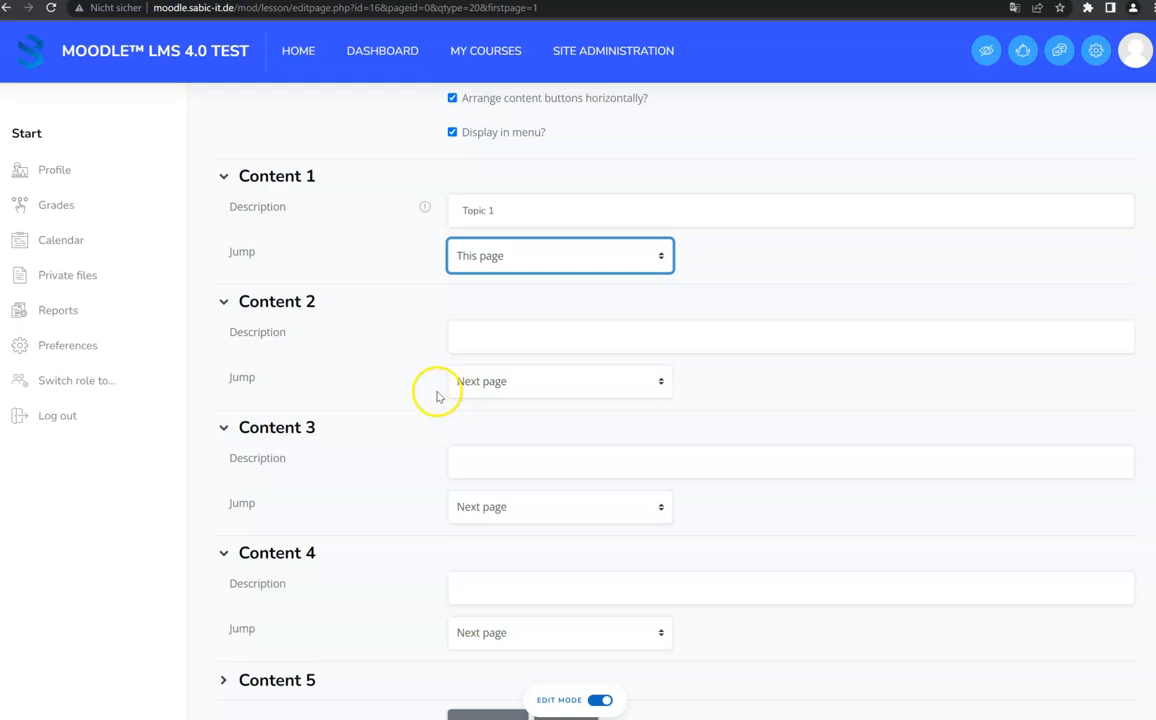
pyautogui.click(515, 349)
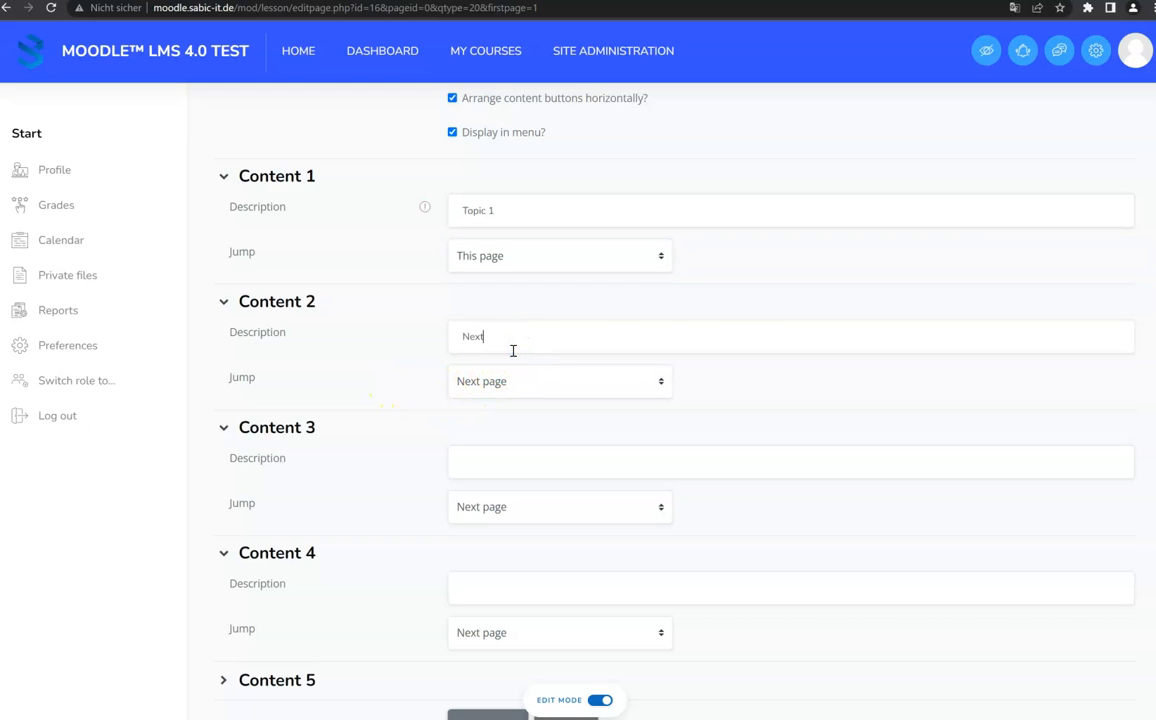
# - Try Previous page as the Content 3 jump, and settle on This page
pyautogui.scroll(-1, 505, 355)
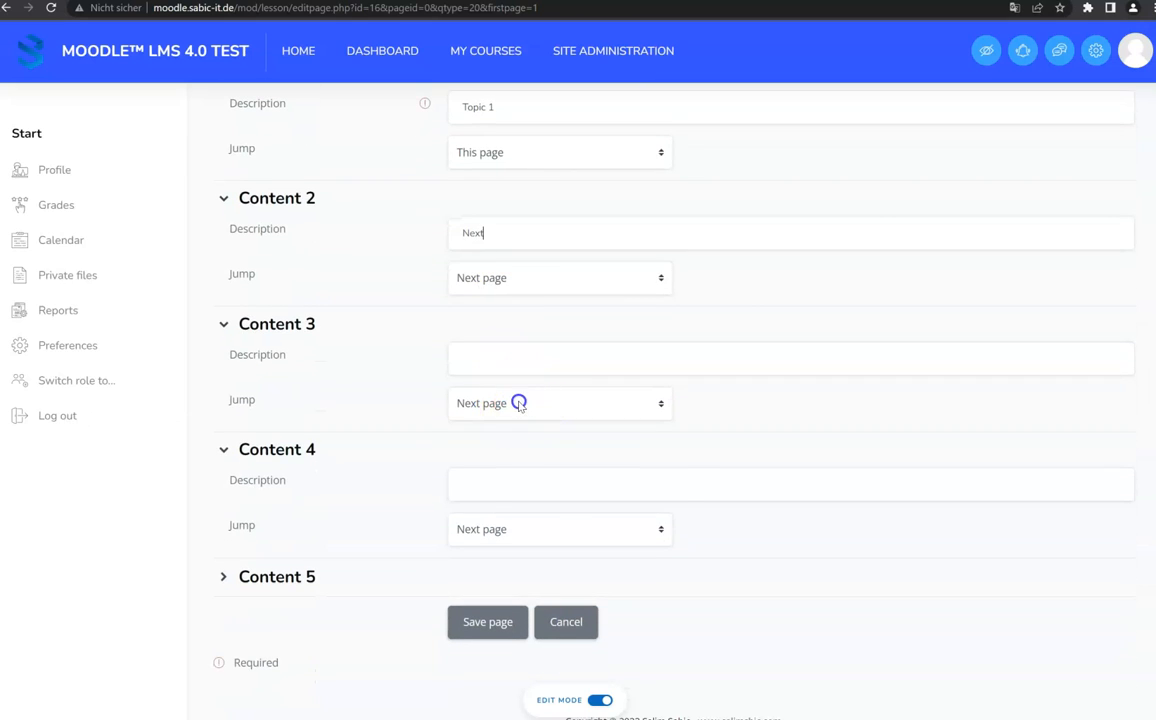
pyautogui.click(519, 405)
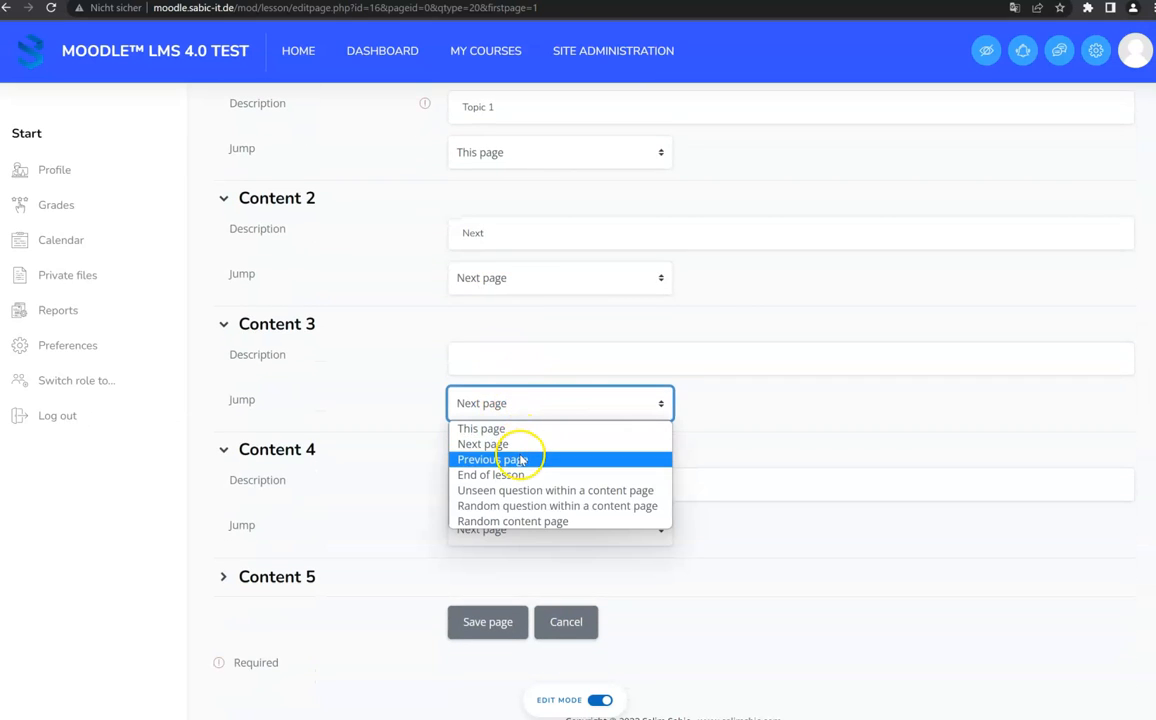
pyautogui.click(520, 459)
pyautogui.click(516, 406)
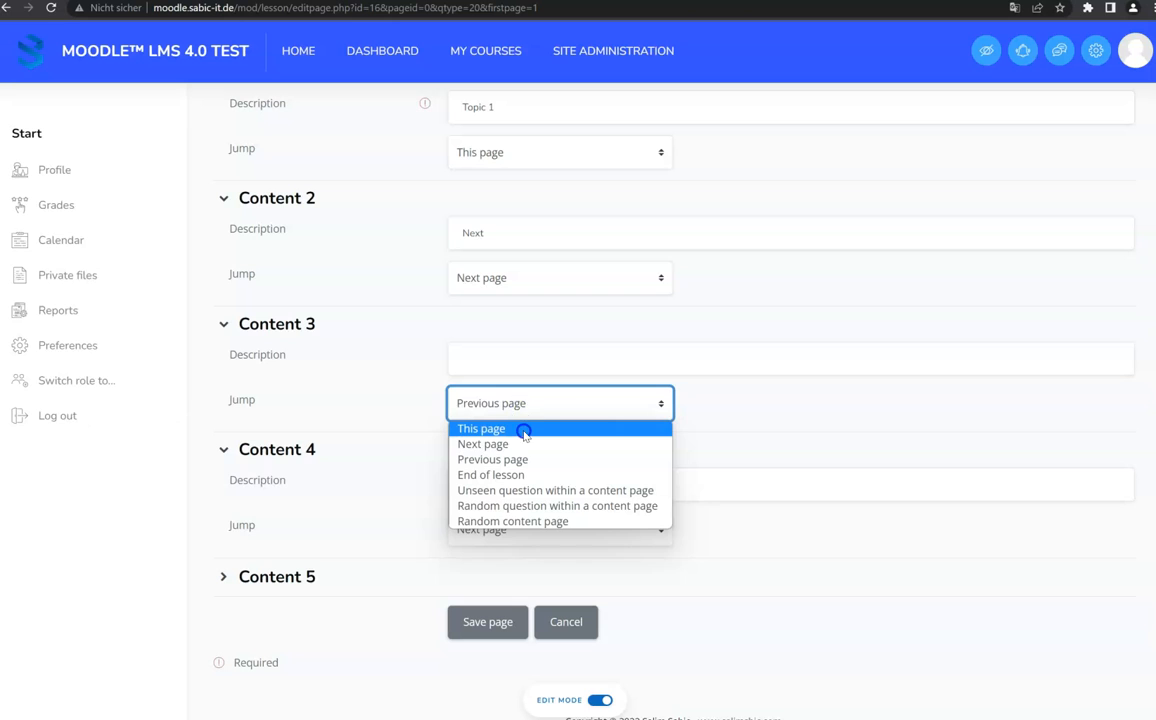
pyautogui.click(523, 429)
# - Review the Topic 1 page's contents and content jump settings, and save the page
pyautogui.scroll(3, 440, 410)
pyautogui.scroll(-2, 490, 422)
pyautogui.scroll(3, 511, 480)
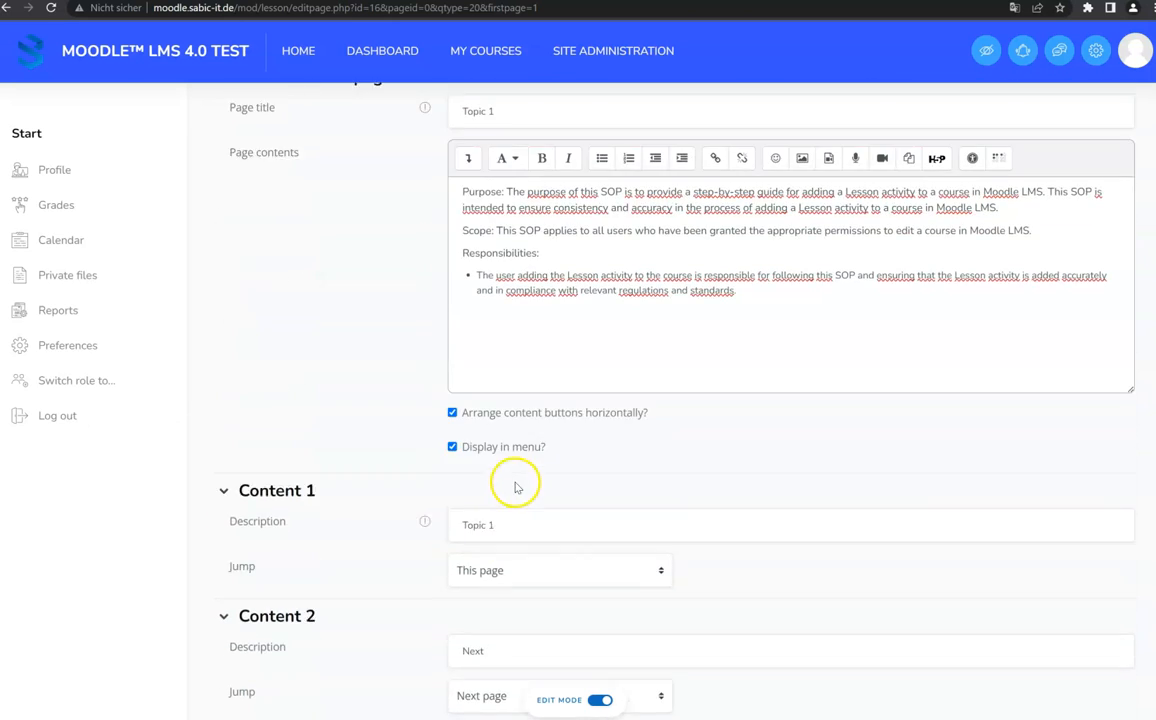
pyautogui.scroll(1, 516, 485)
pyautogui.scroll(-5, 512, 495)
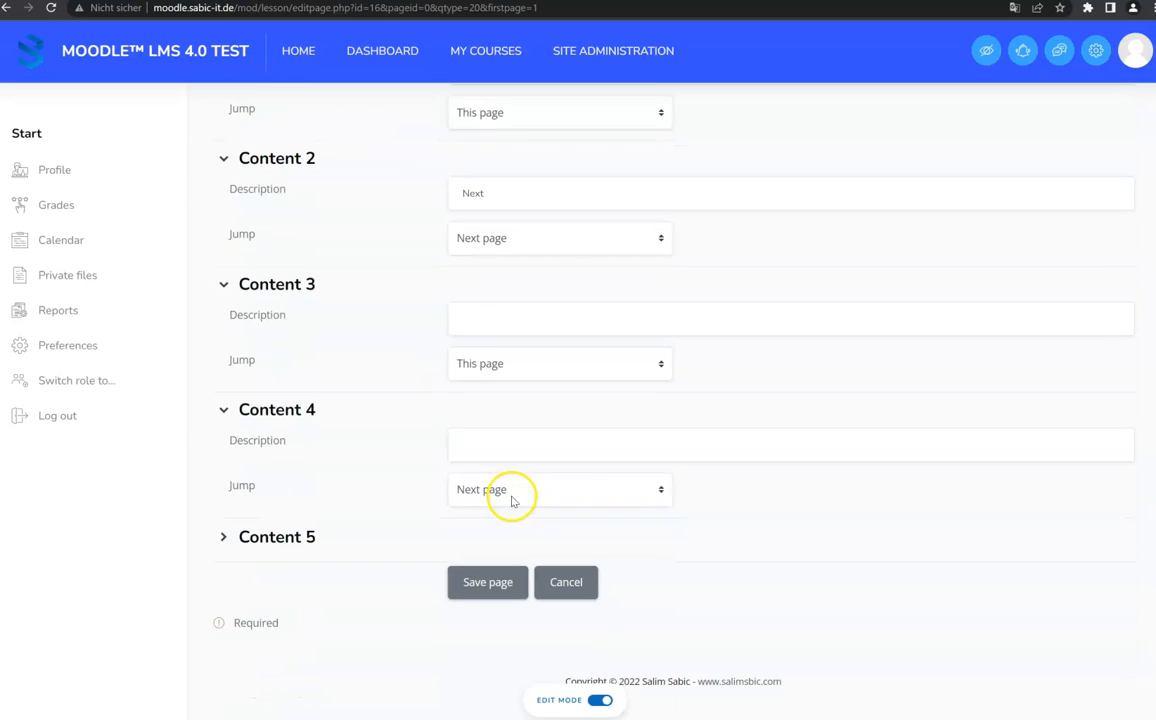
pyautogui.scroll(2, 512, 500)
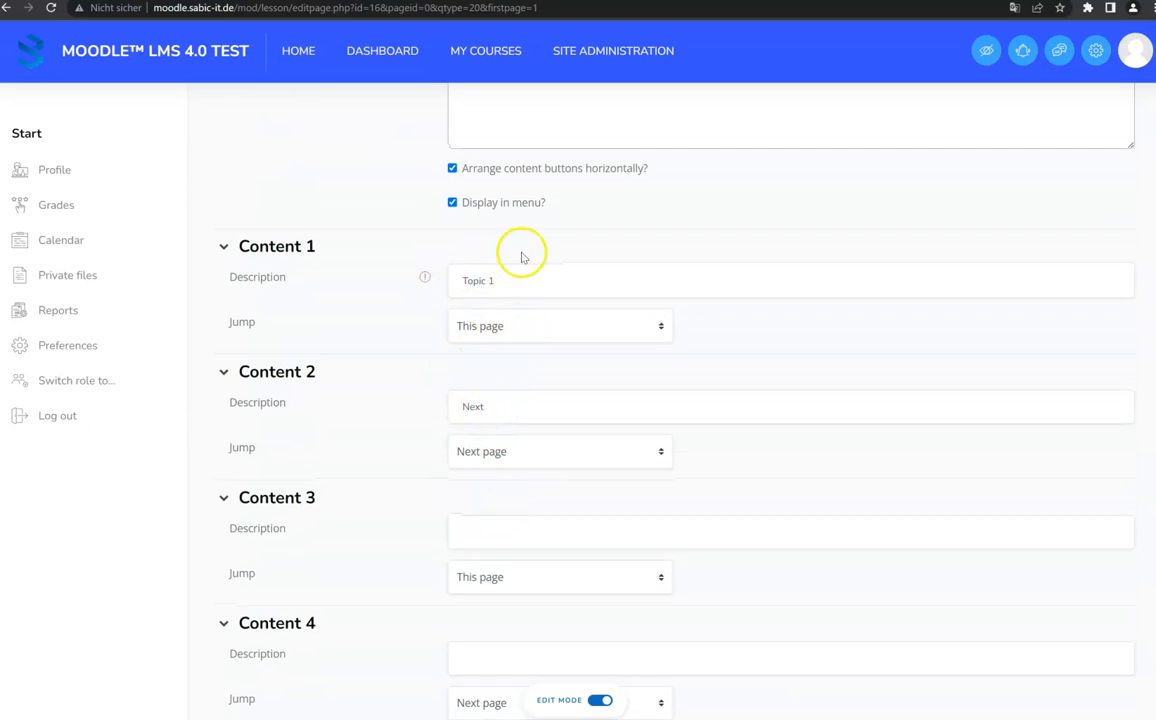
pyautogui.scroll(-2, 449, 324)
pyautogui.click(508, 582)
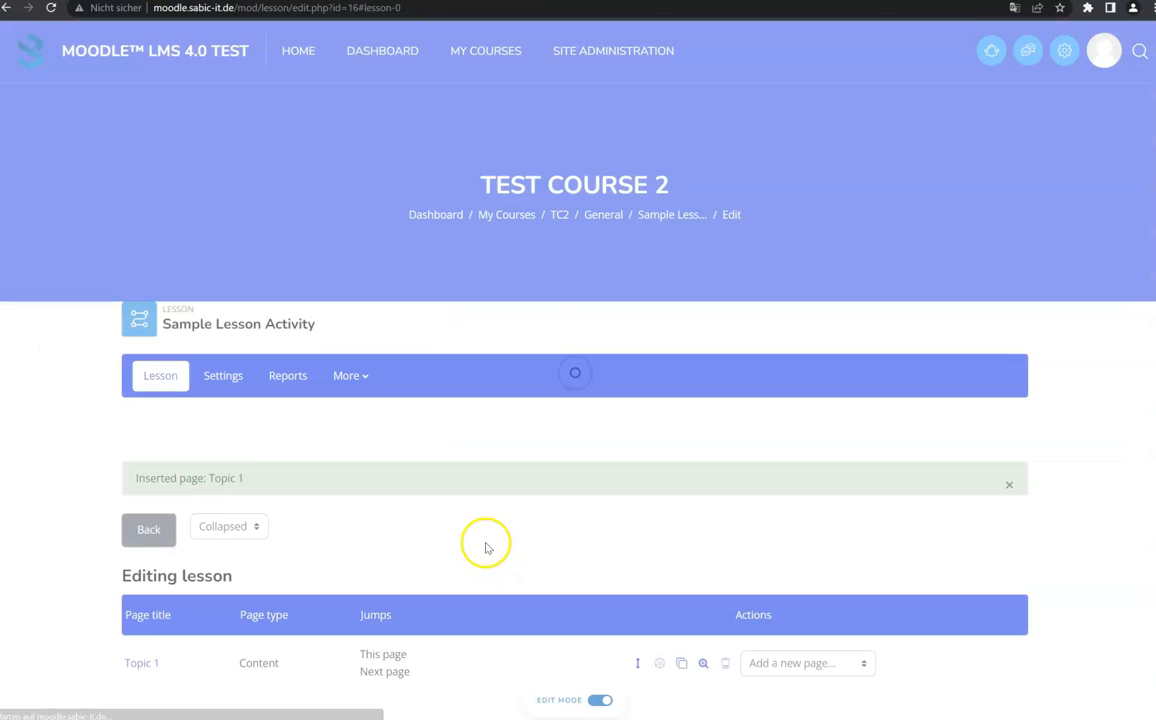
# - Add a new content page after Topic 1 with the page title "Topic 2"
pyautogui.scroll(-5, 470, 550)
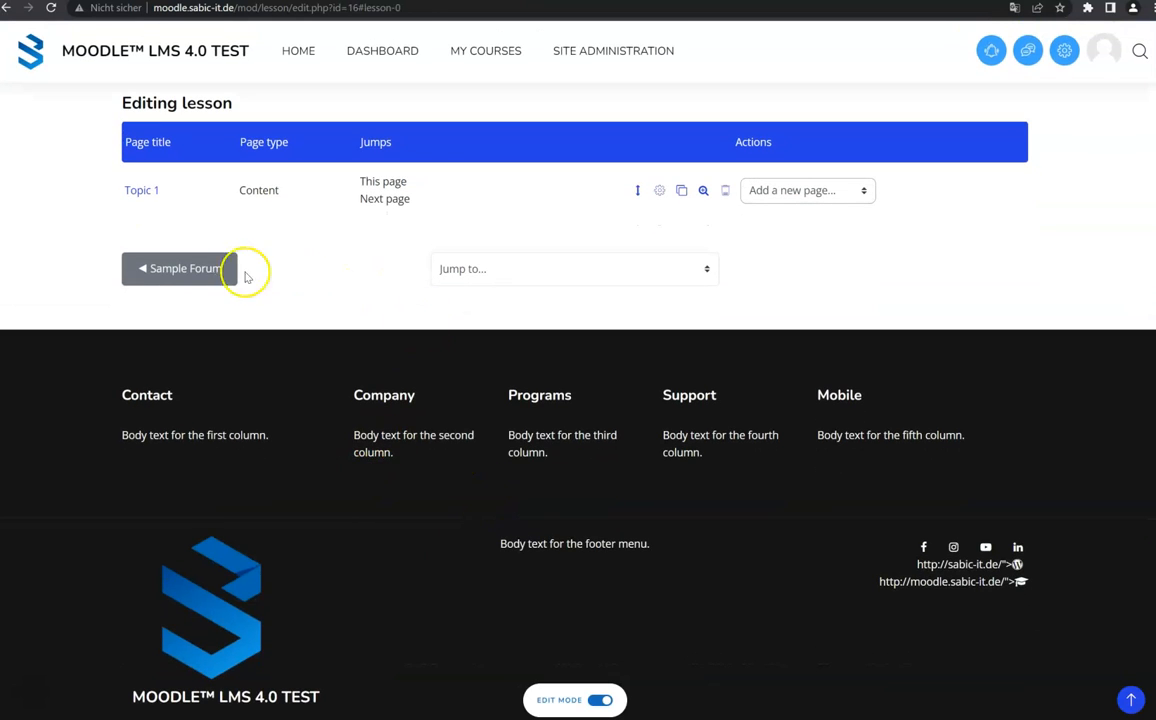
pyautogui.click(793, 190)
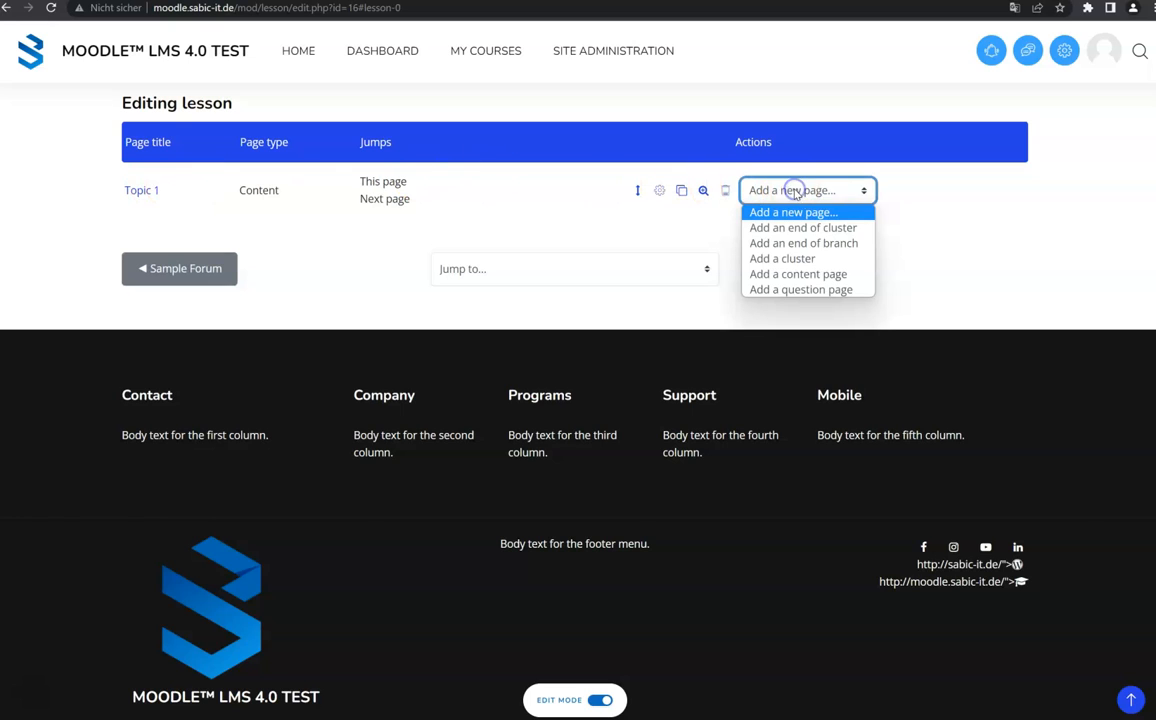
pyautogui.click(848, 277)
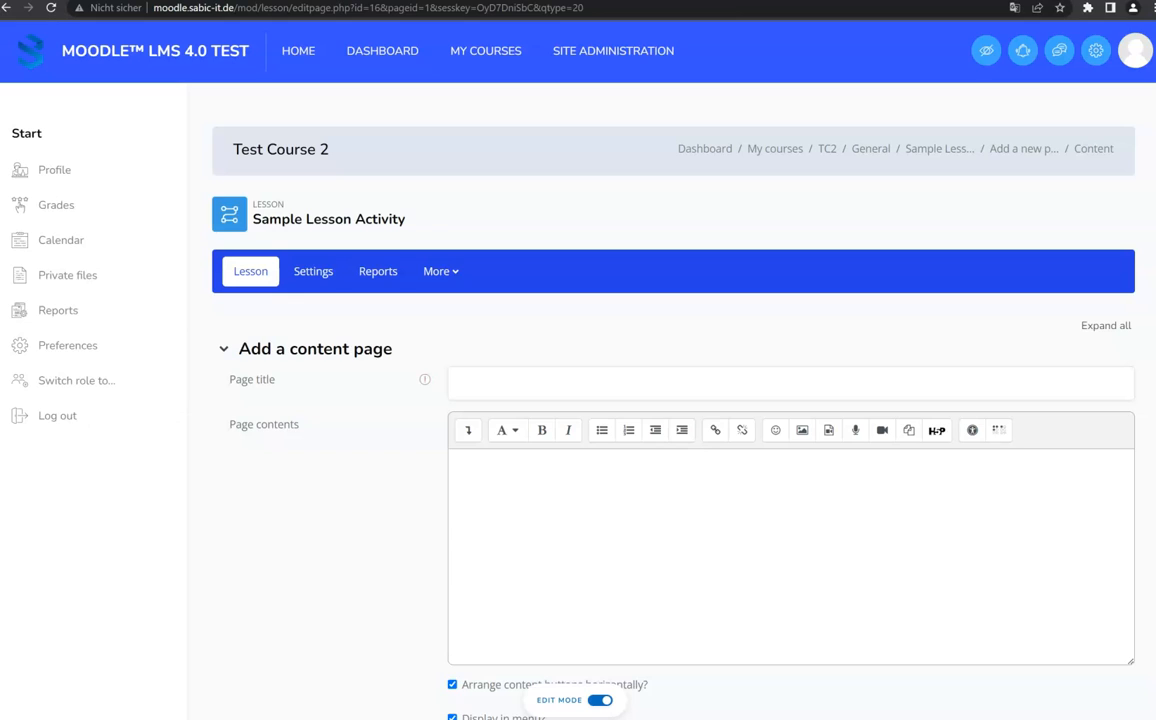
pyautogui.click(609, 384)
# - Replace the HTML source of Topic 2's page contents with the 1280 × 720 YouTube embed code for "How To Create a Quiz In Moodle LMS"
pyautogui.click(468, 430)
pyautogui.scroll(-2, 323, 443)
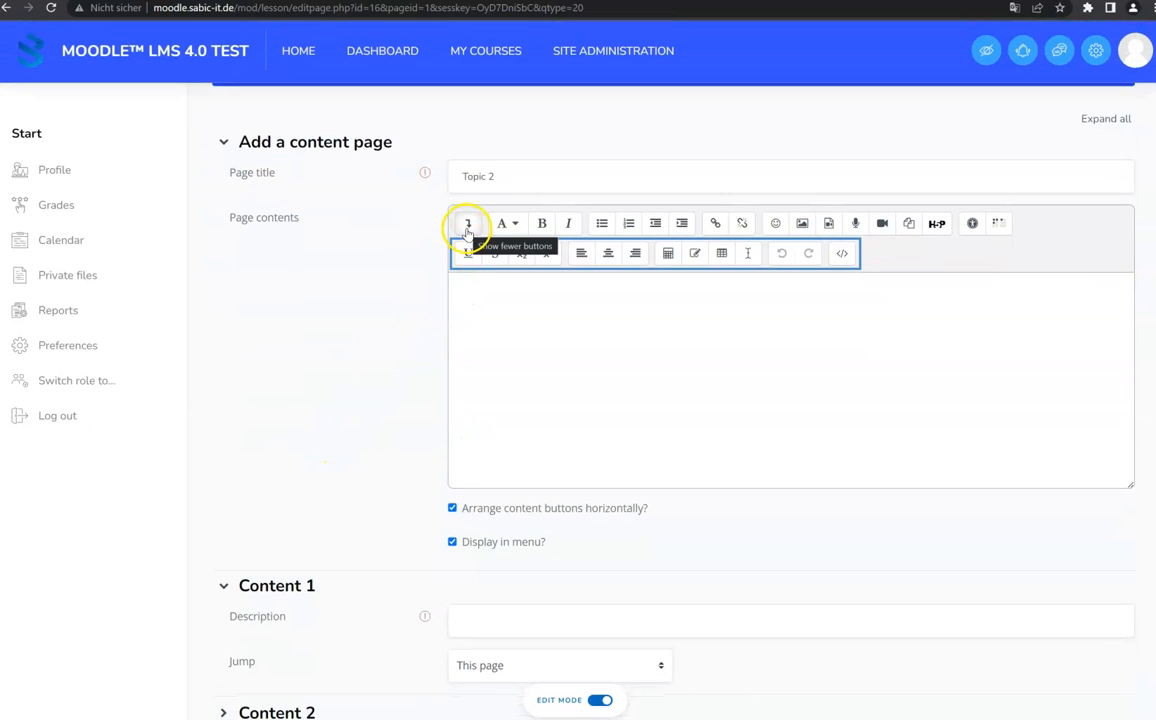
pyautogui.click(843, 254)
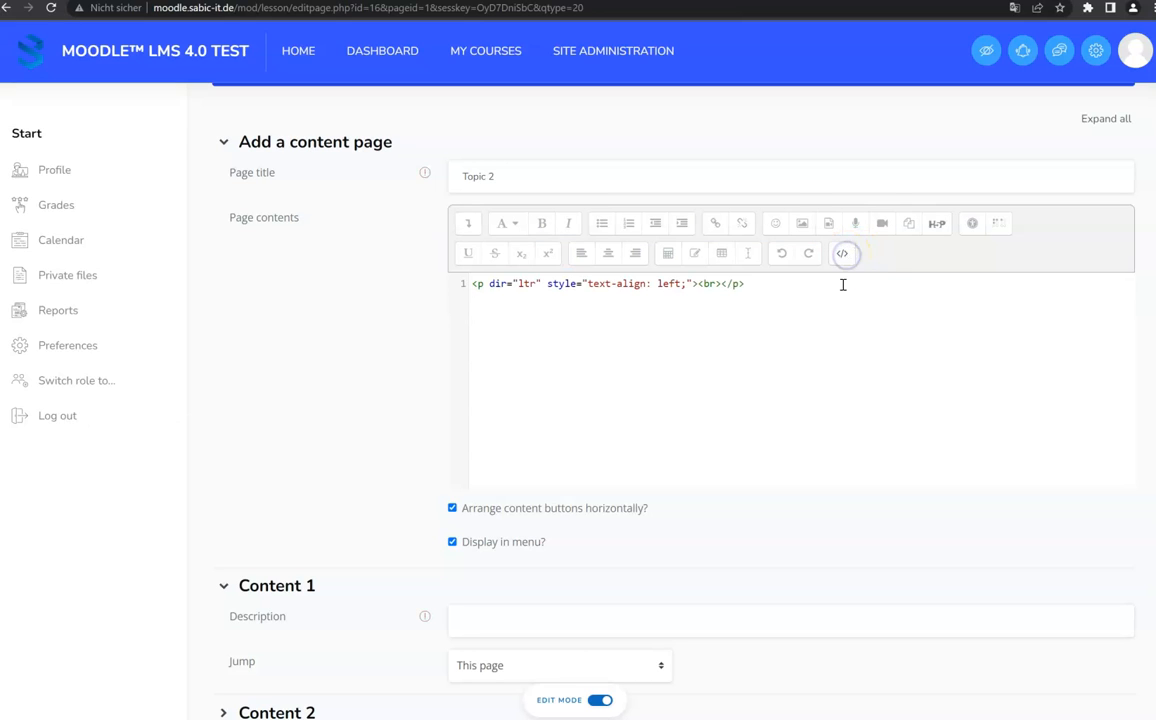
pyautogui.hotkey('ctrl', 'a')
pyautogui.write('<iframe width="1280" height="720" src="https://www.youtube.com/embed/2hQDQKrw9a4" title="How To Create a Quiz In Moodle LMS" frameborder="0" allow="accelerometer; autoplay; clipboard-write; encrypted-media; gyroscope; picture-in-picture; web-share" allowfullscreen></iframe>')
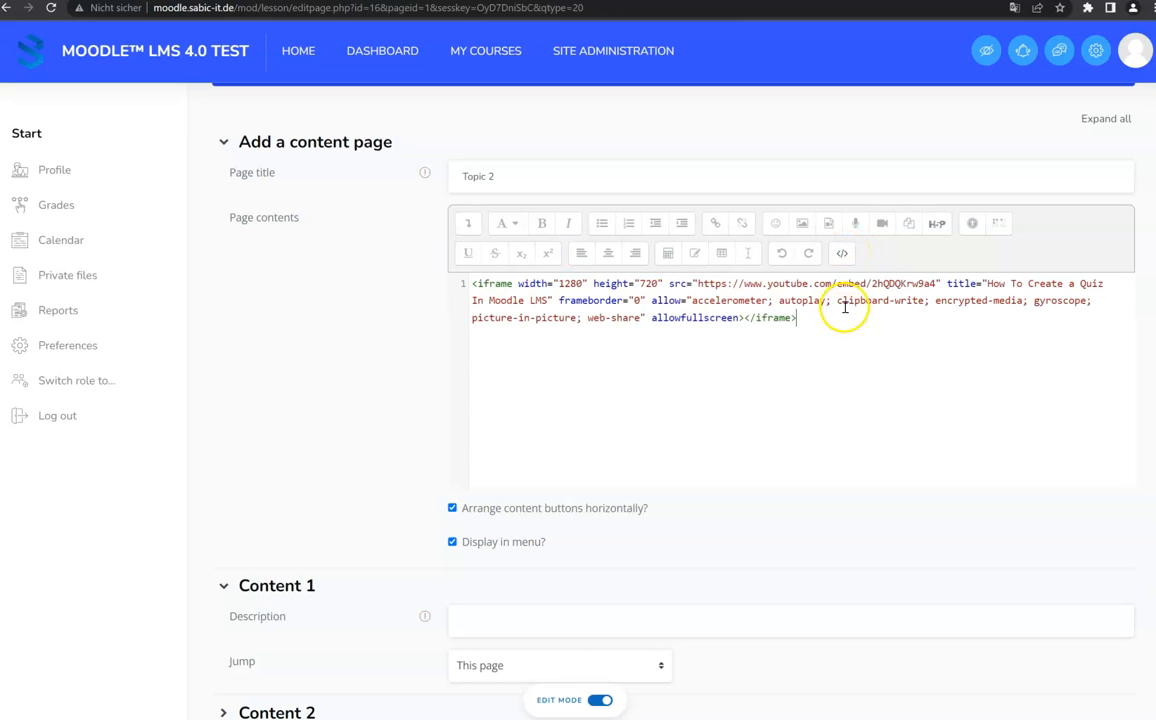
pyautogui.click(848, 261)
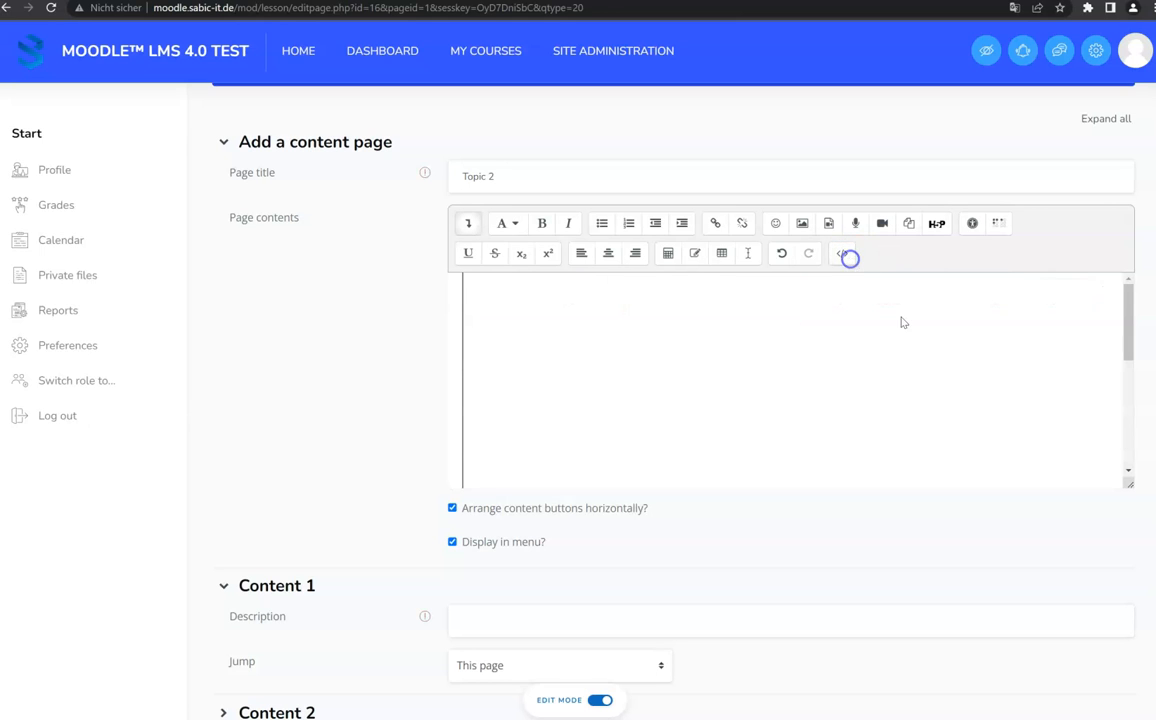
# - Set the Content 1 description of Topic 2 to "Previous" and its jump to Previous page
pyautogui.scroll(-3, 888, 378)
pyautogui.scroll(-3, 346, 441)
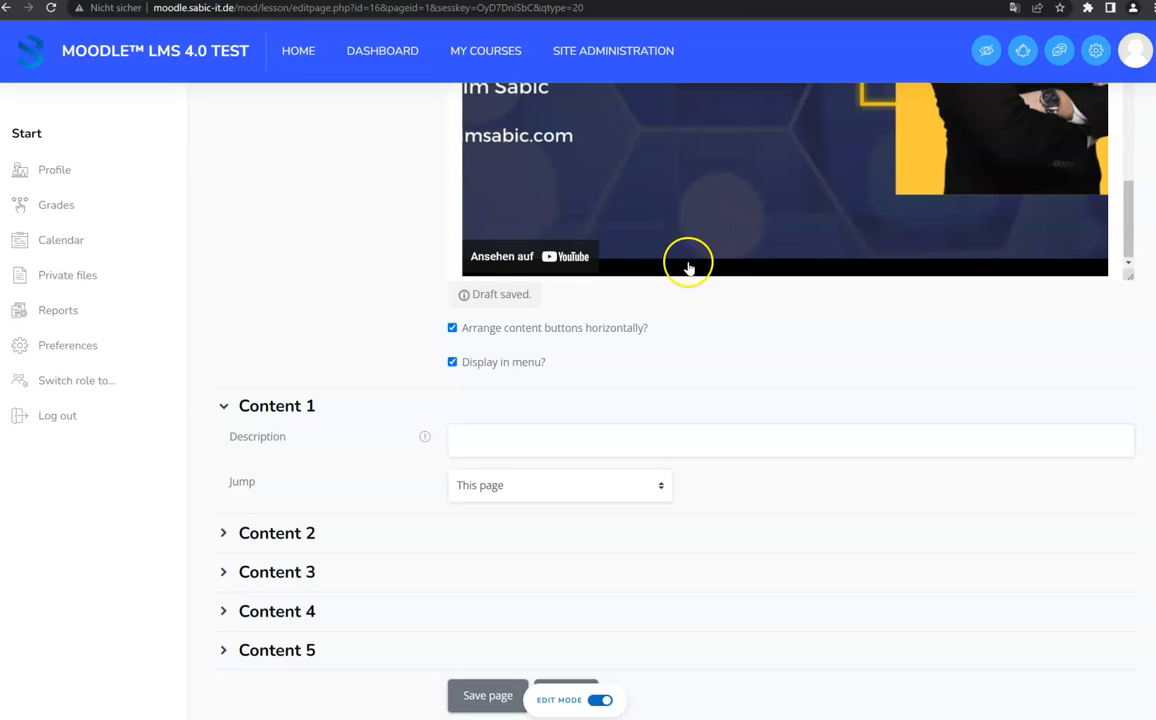
pyautogui.scroll(-1, 670, 275)
pyautogui.click(500, 407)
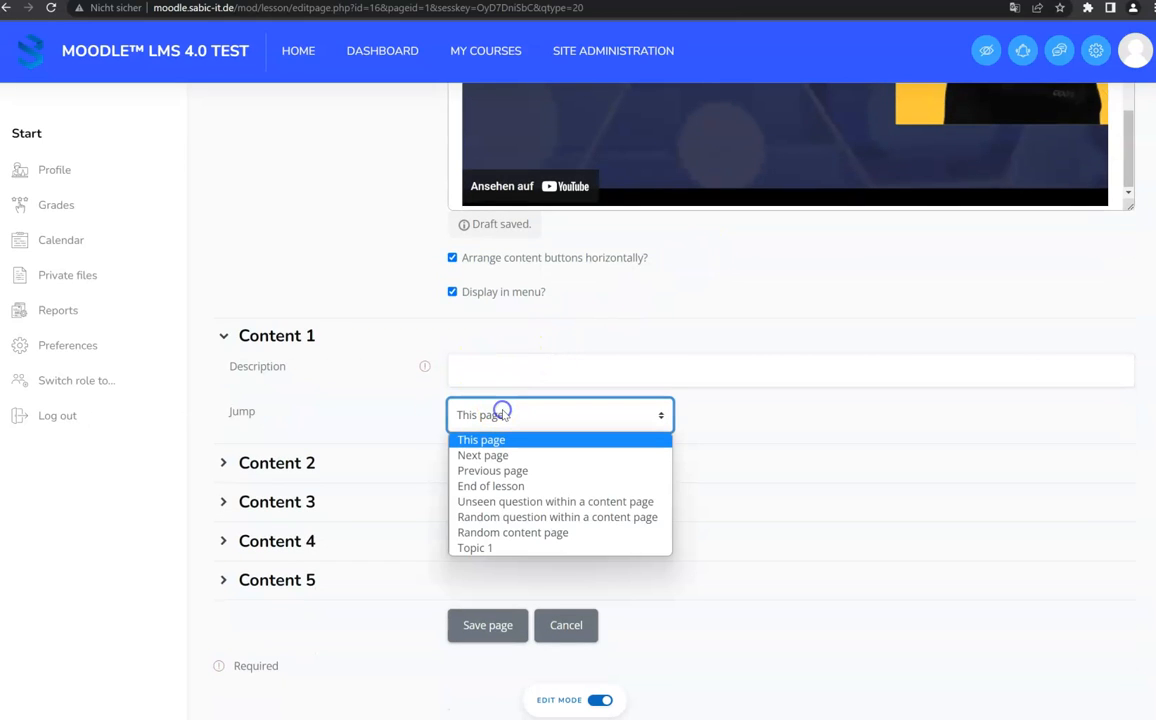
pyautogui.click(488, 372)
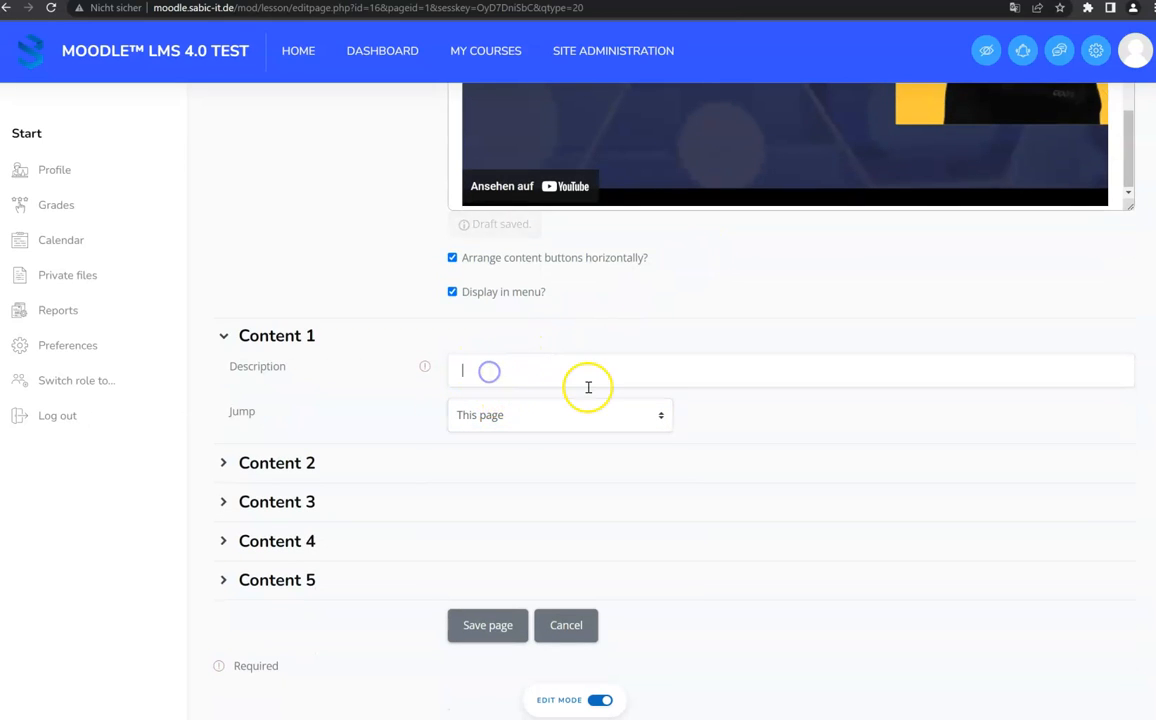
pyautogui.scroll(-1, 588, 388)
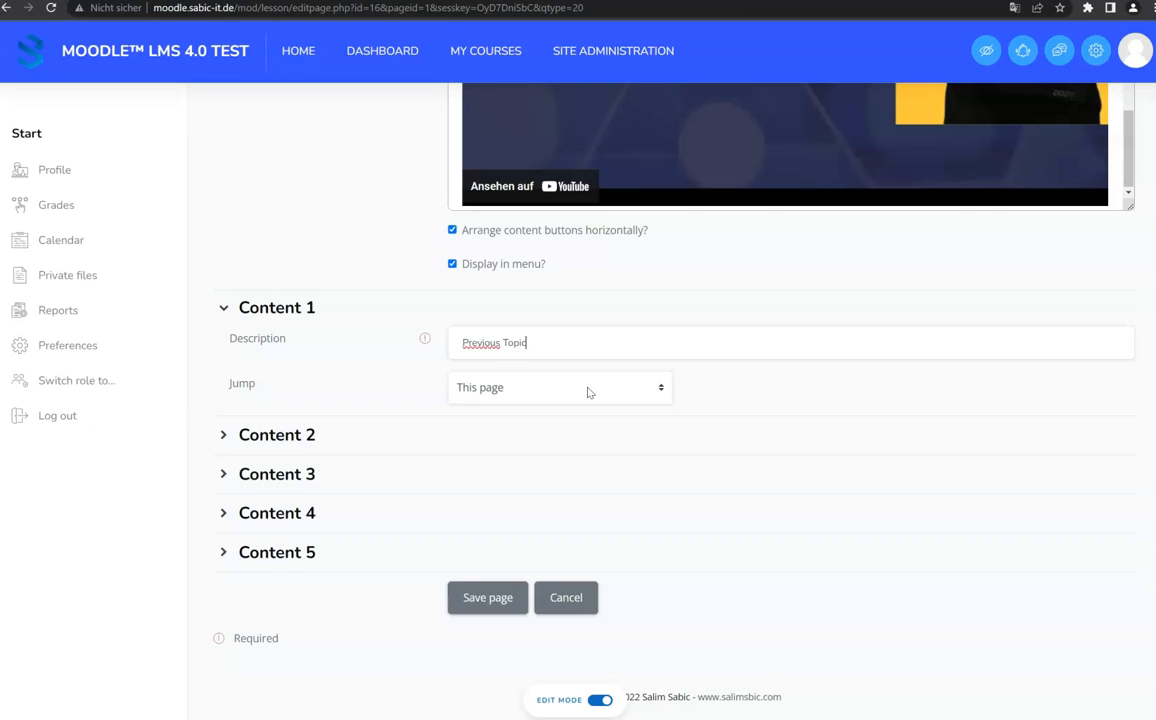
pyautogui.doubleClick(512, 343)
pyautogui.press('BackSpace')
pyautogui.click(503, 387)
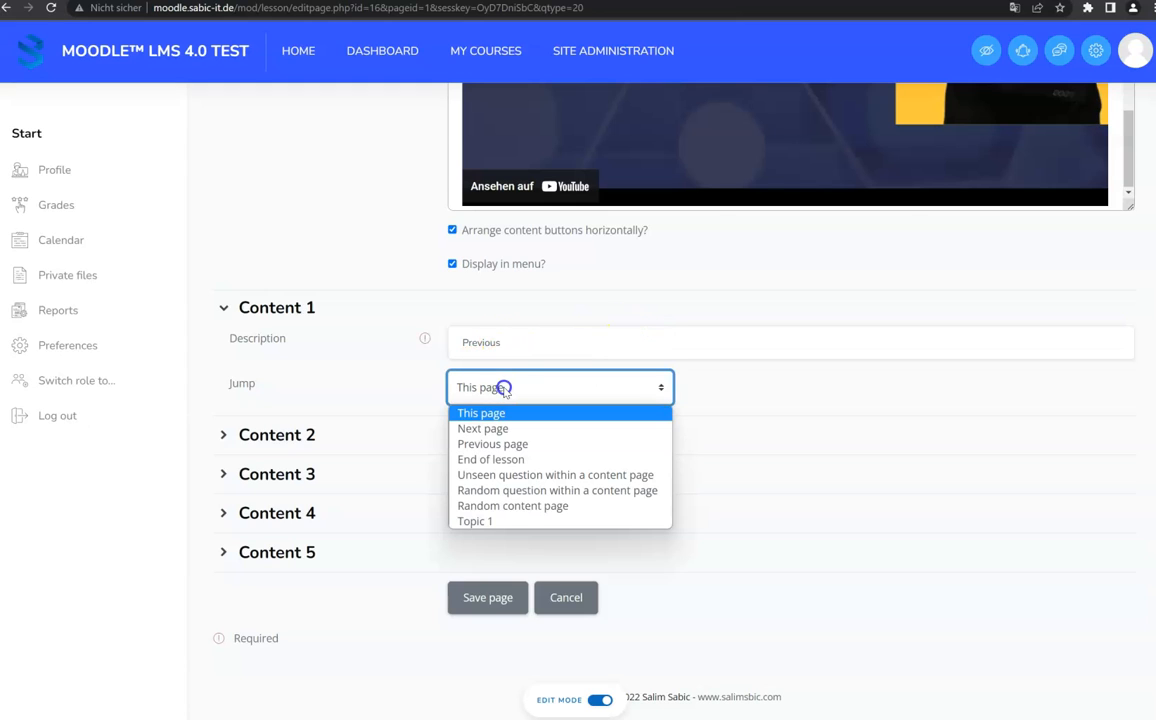
pyautogui.click(520, 443)
# - Enter "Next" as the Content 2 description of Topic 2 and save the page
pyautogui.click(302, 438)
pyautogui.click(495, 468)
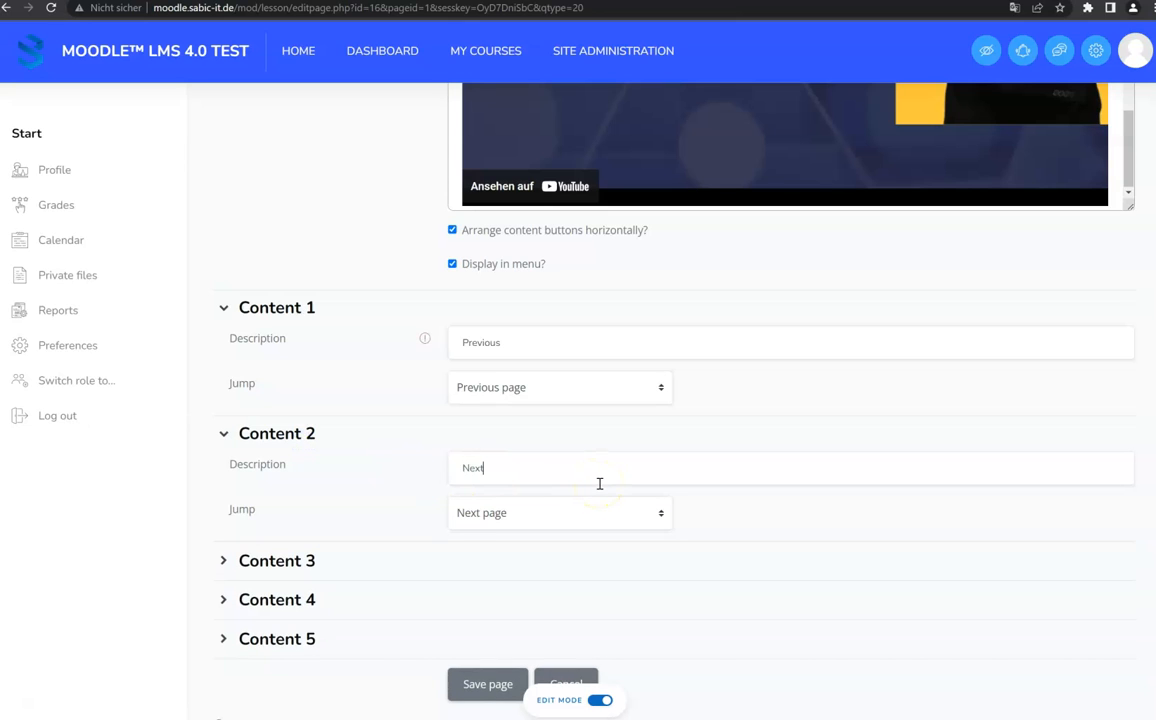
pyautogui.scroll(-1, 557, 495)
pyautogui.click(492, 580)
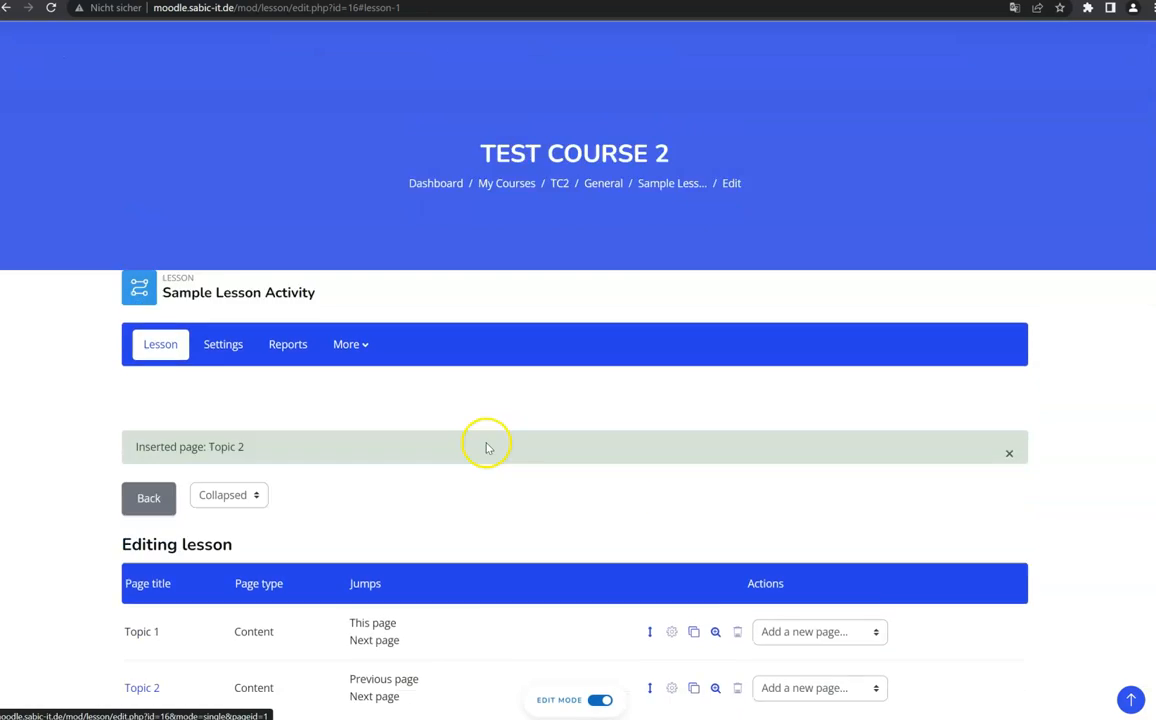
# - Add a new content page after Topic 2 with the page title "Topic 3"
pyautogui.scroll(-4, 717, 392)
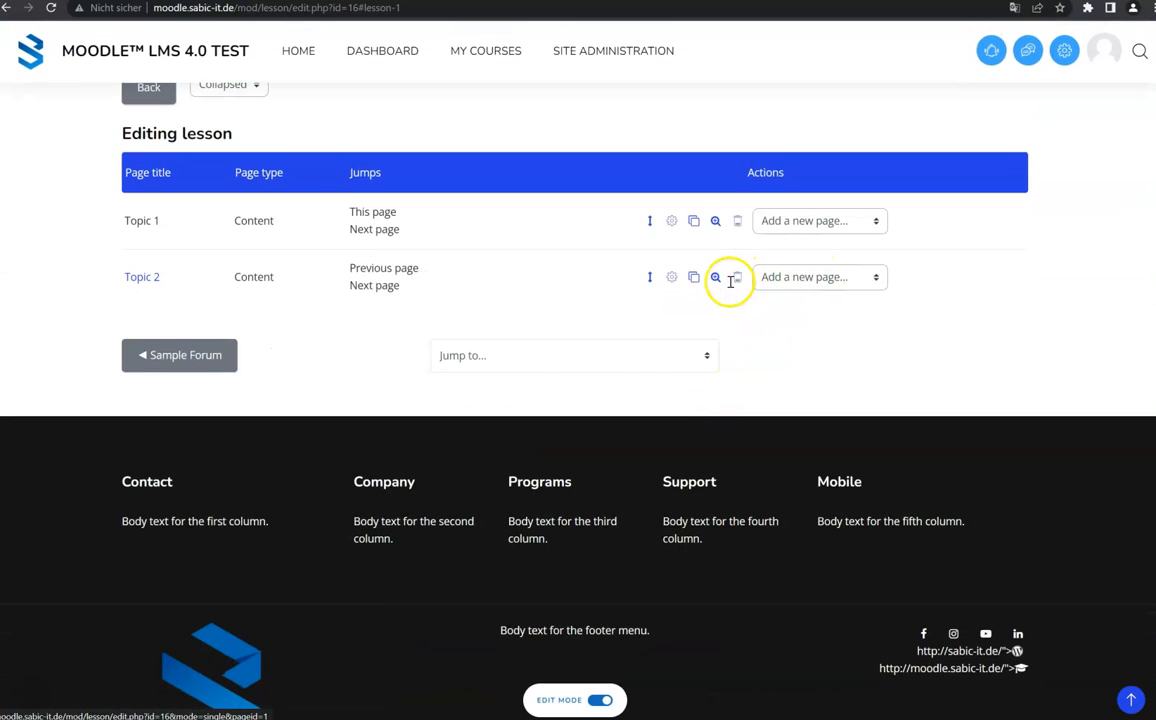
pyautogui.click(815, 278)
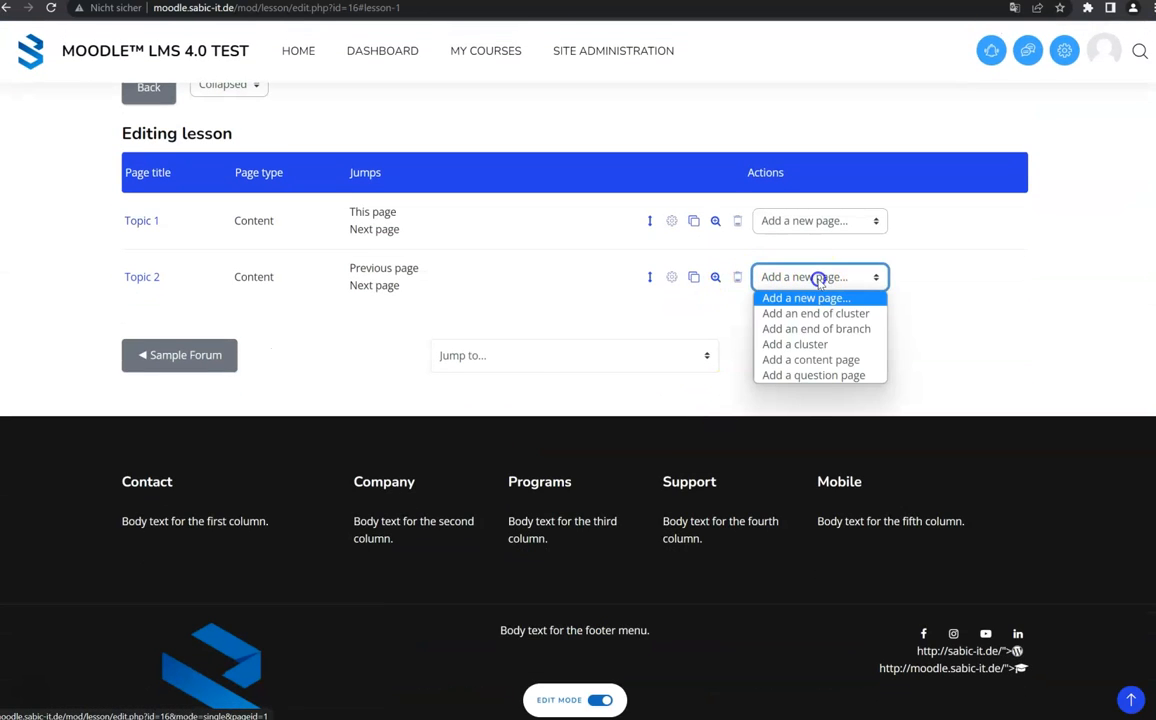
pyautogui.click(852, 360)
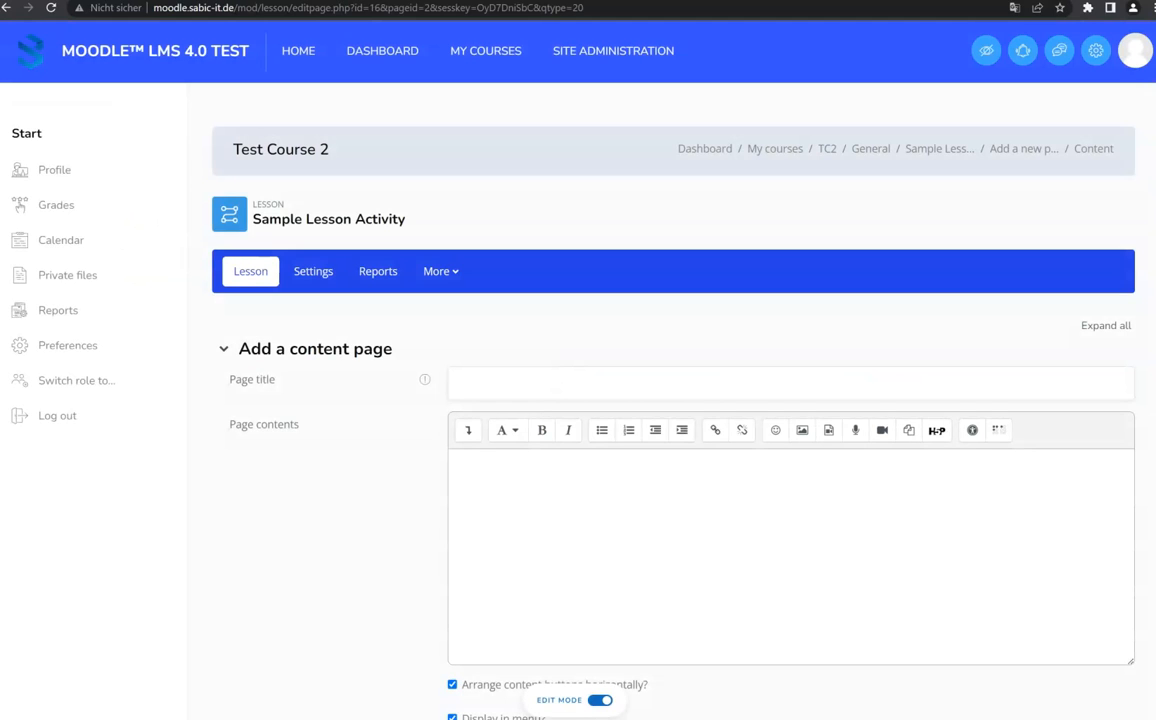
pyautogui.click(516, 380)
pyautogui.write('Topic 3')
# - Replace the HTML source of Topic 3's page contents with the 1280 × 720 YouTube embed code for "How To Create a Quiz In Moodle LMS"
pyautogui.scroll(-2, 470, 410)
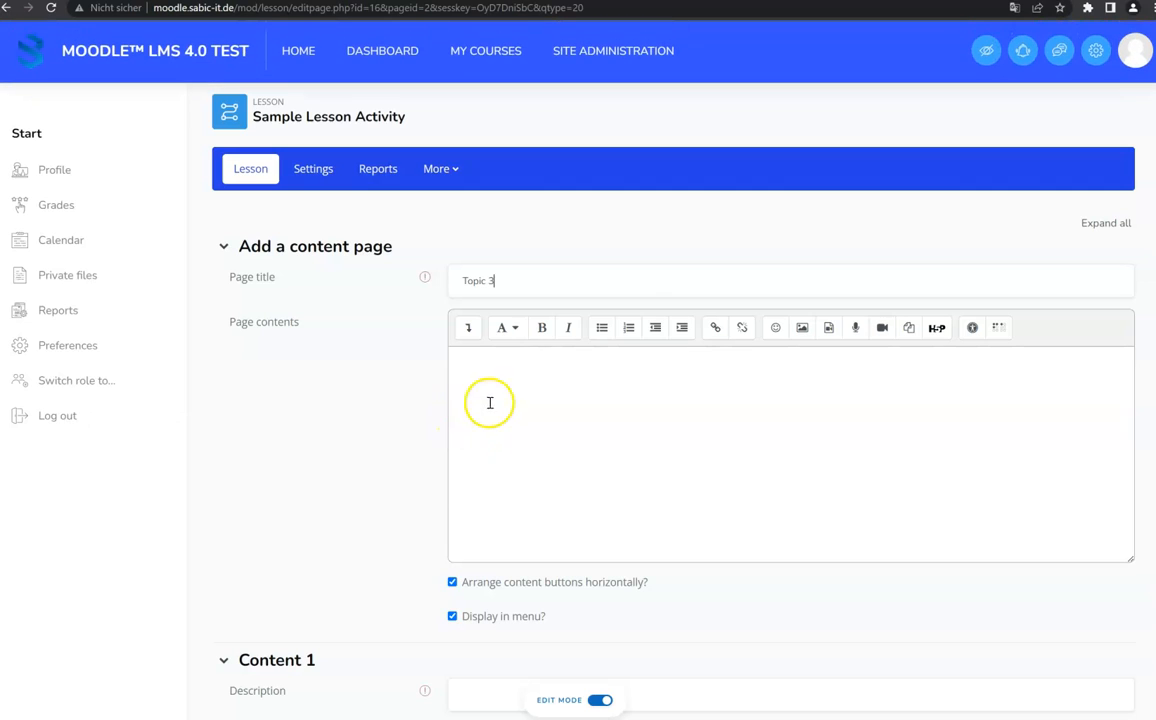
pyautogui.click(498, 412)
pyautogui.click(725, 483)
pyautogui.click(468, 330)
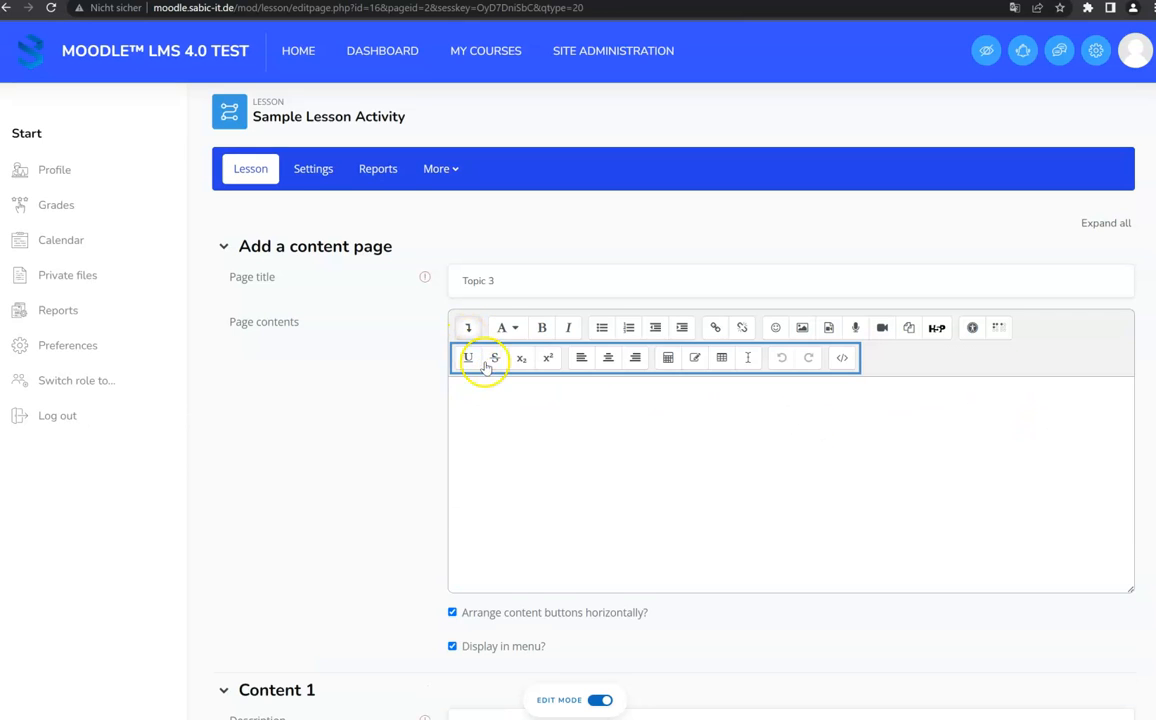
pyautogui.click(842, 358)
pyautogui.hotkey('ctrl', 'a')
pyautogui.write('<iframe width="1280" height="720" src="https://www.youtube.com/embed/2hQDQKrw9a4" title="How To Create a Quiz In Moodle LMS" frameborder="0" allow="accelerometer; autoplay; clipboard-write; encrypted-media; gyroscope; picture-in-picture; web-share" allowfullscreen></iframe>')
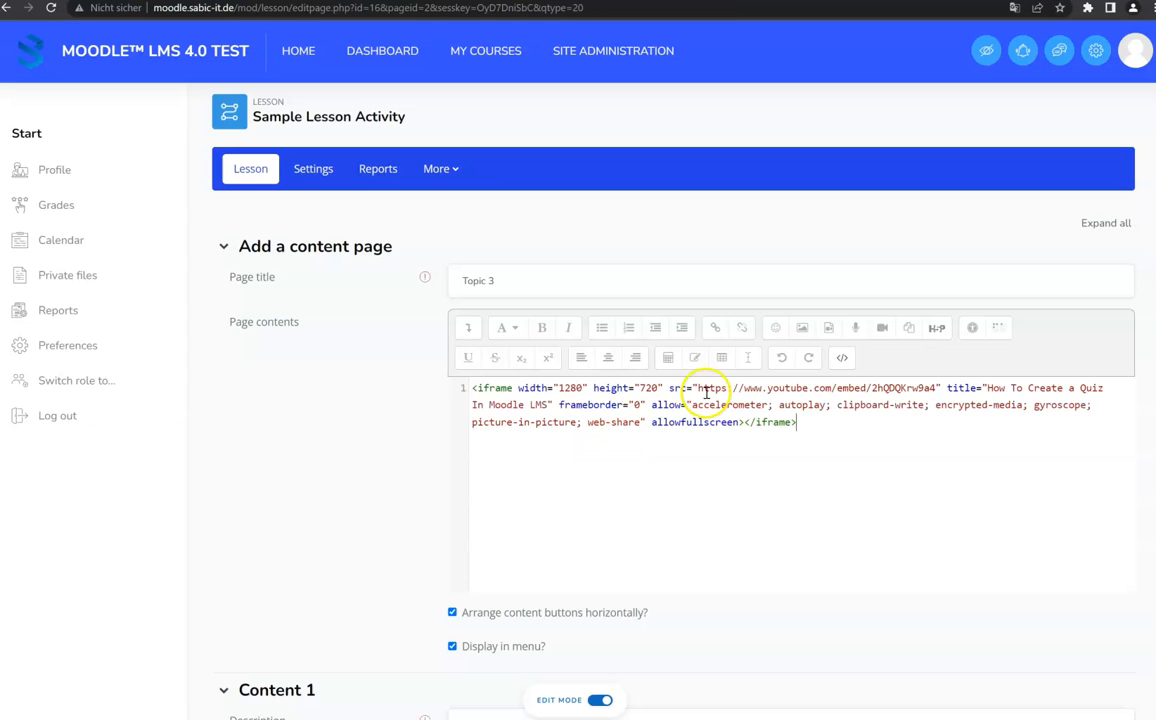
pyautogui.click(845, 358)
# - Set the Content 1 description of Topic 3 to "Previous" and its jump to Previous page
pyautogui.scroll(-4, 800, 387)
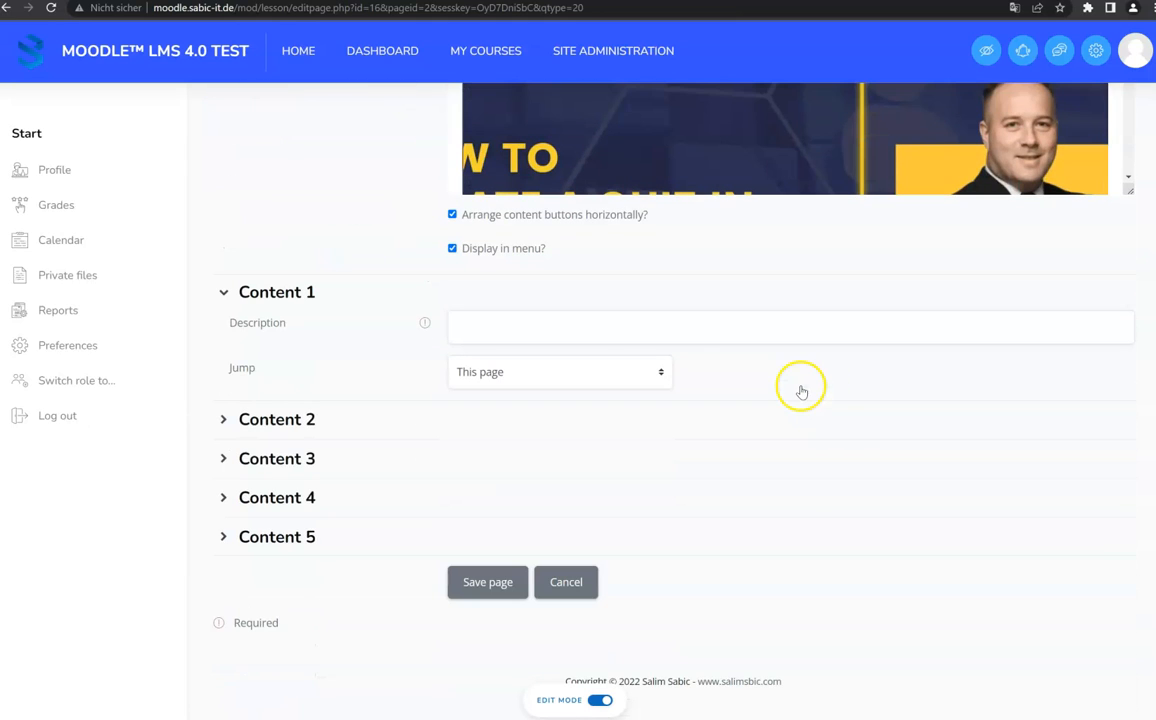
pyautogui.click(586, 337)
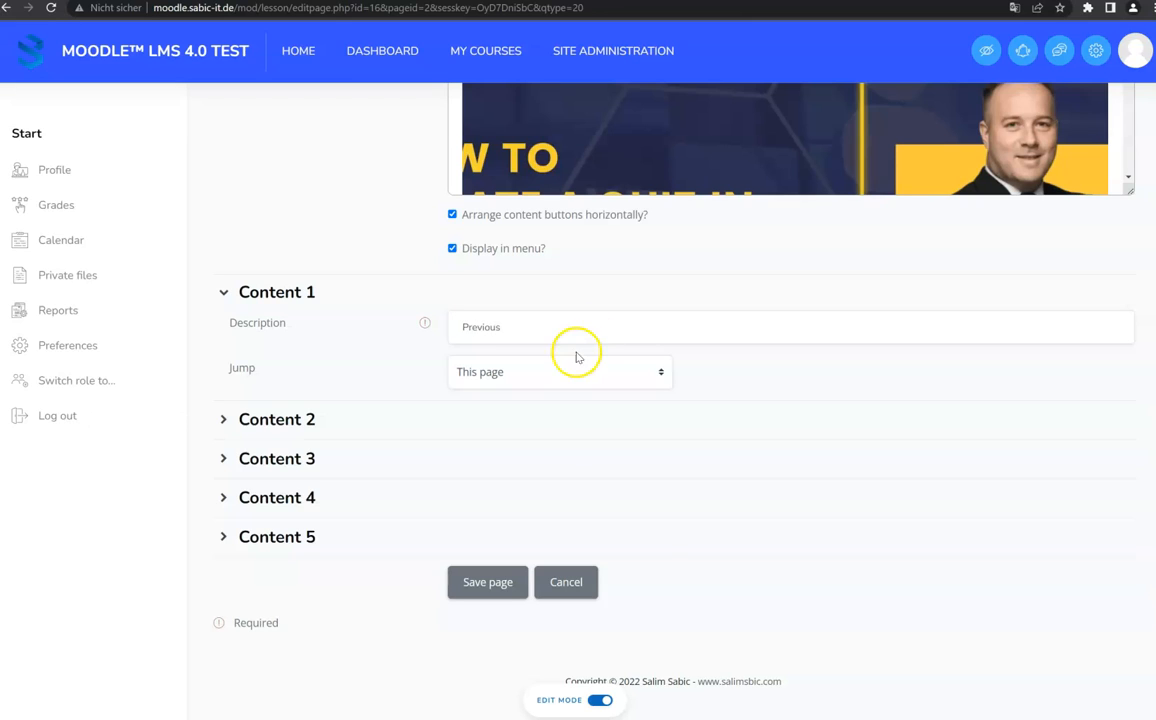
pyautogui.click(557, 370)
pyautogui.click(526, 424)
# - Expand the Content 2 section of Topic 3 and enter "Next" as its description
pyautogui.click(322, 418)
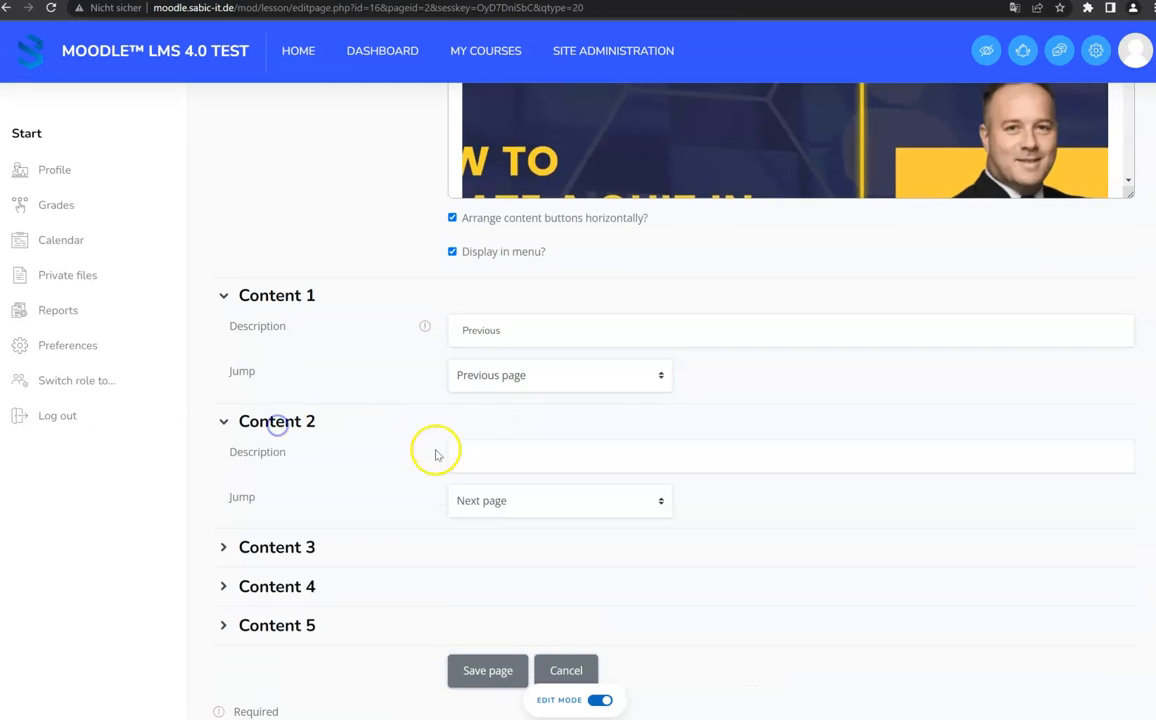
pyautogui.click(472, 456)
pyautogui.write('Next')
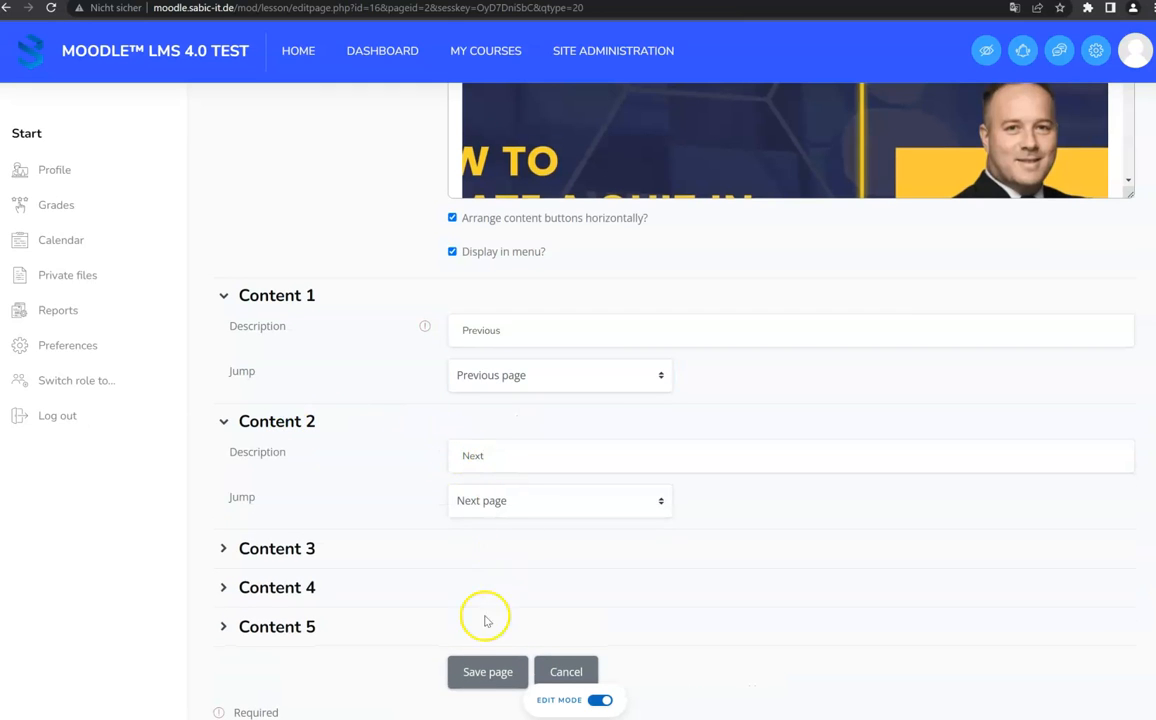
# - Save the Topic 3 content page and add a True/false question page after it
pyautogui.click(468, 674)
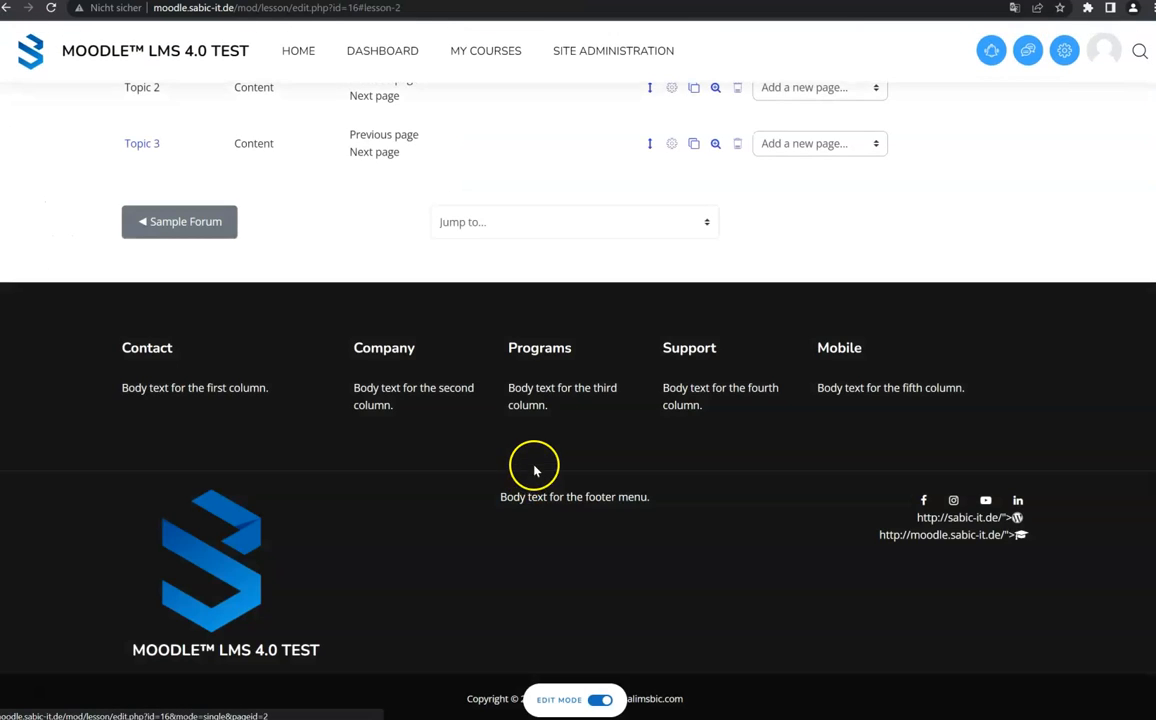
pyautogui.scroll(5, 533, 470)
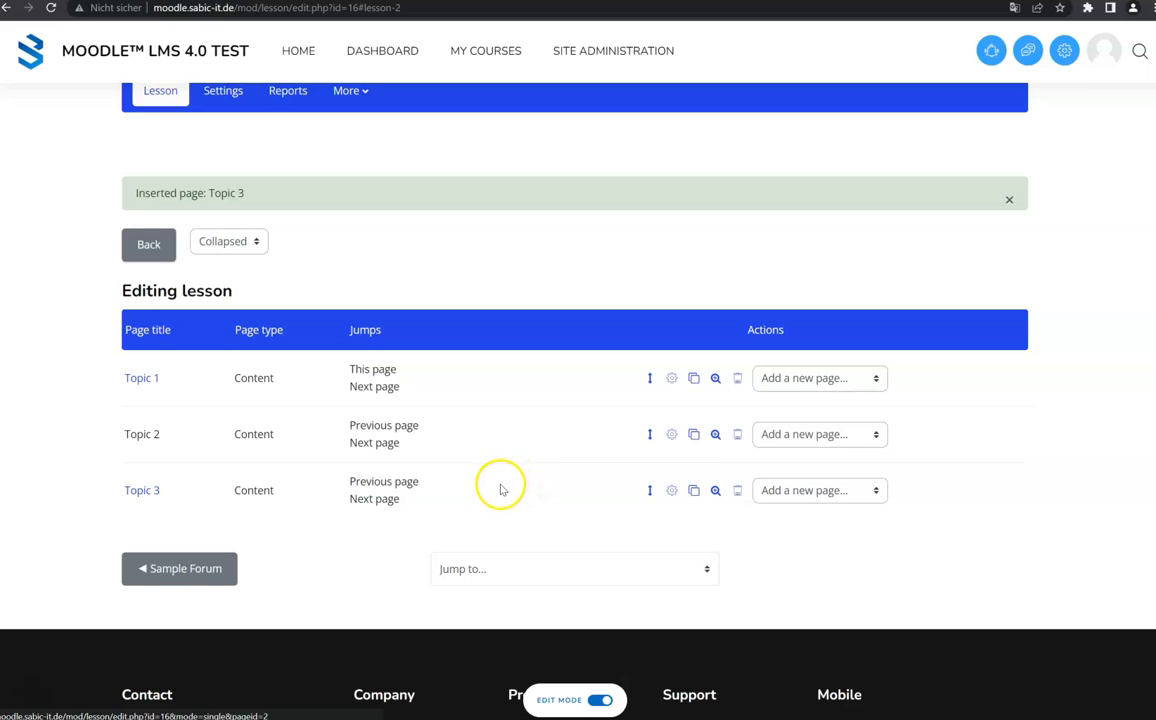
pyautogui.click(795, 491)
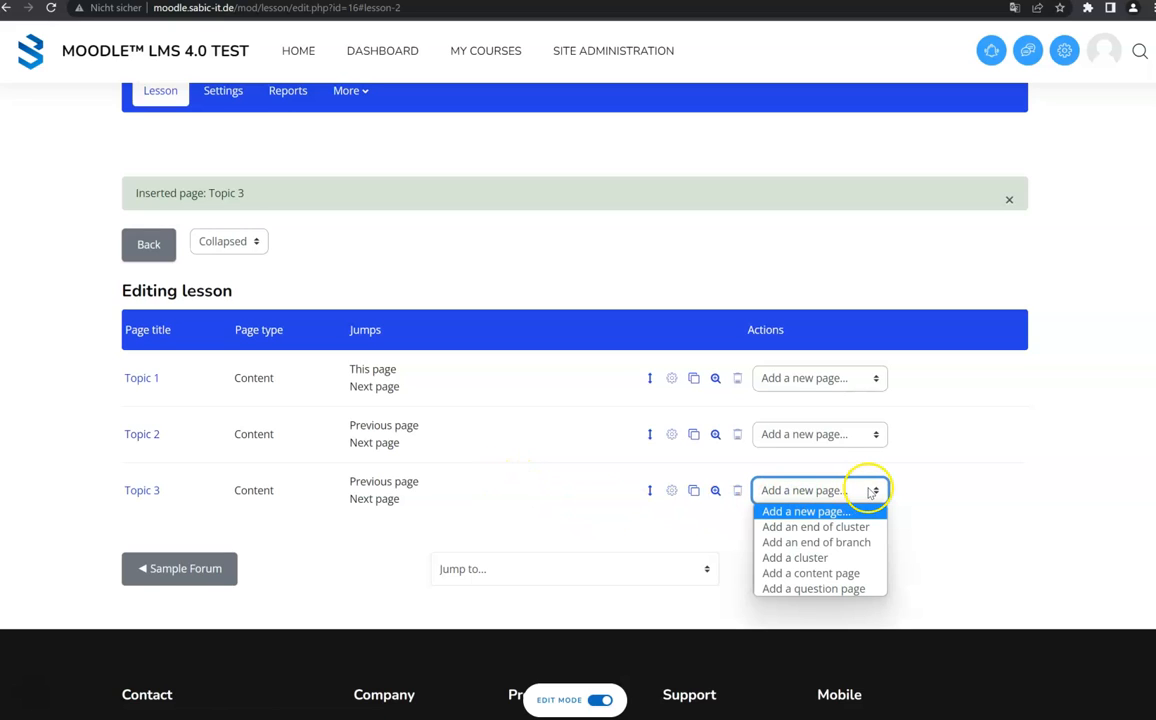
pyautogui.click(810, 588)
pyautogui.click(498, 340)
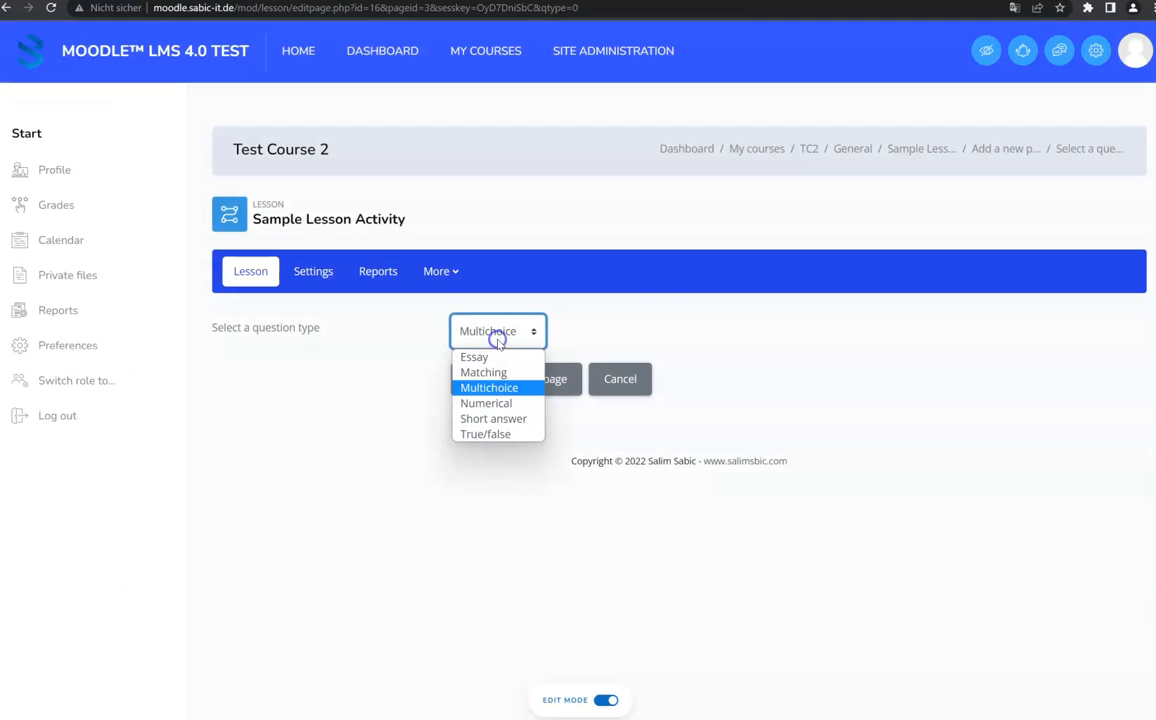
pyautogui.click(655, 323)
pyautogui.click(517, 336)
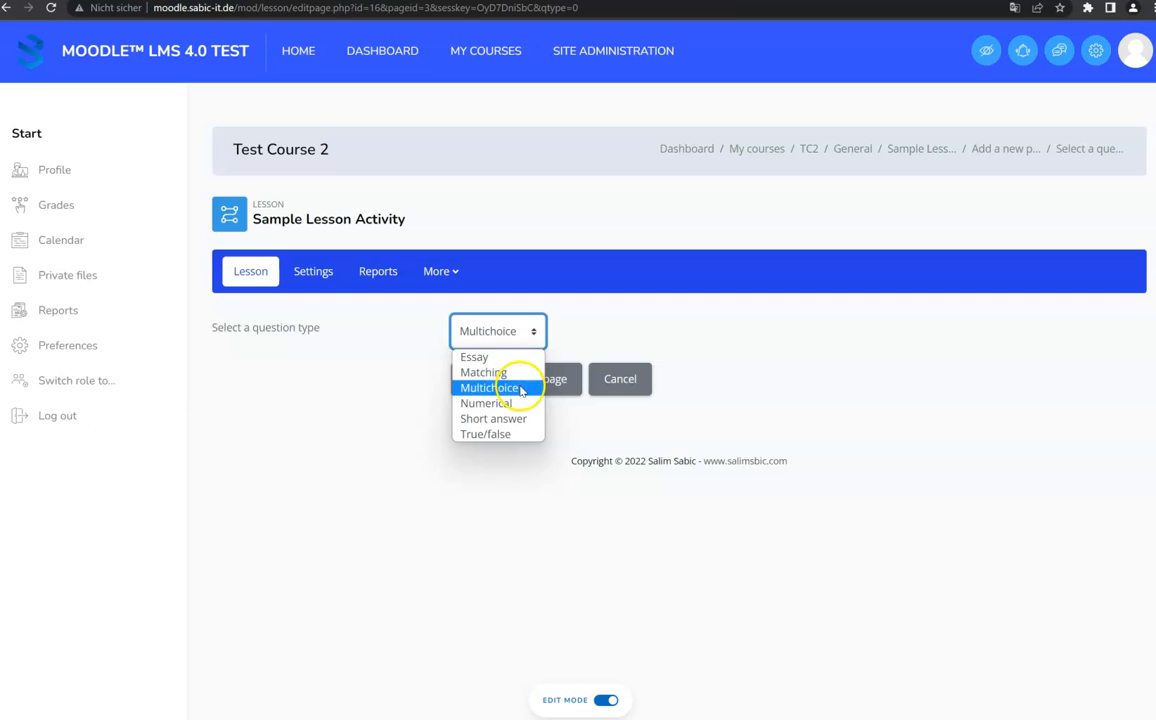
pyautogui.click(500, 435)
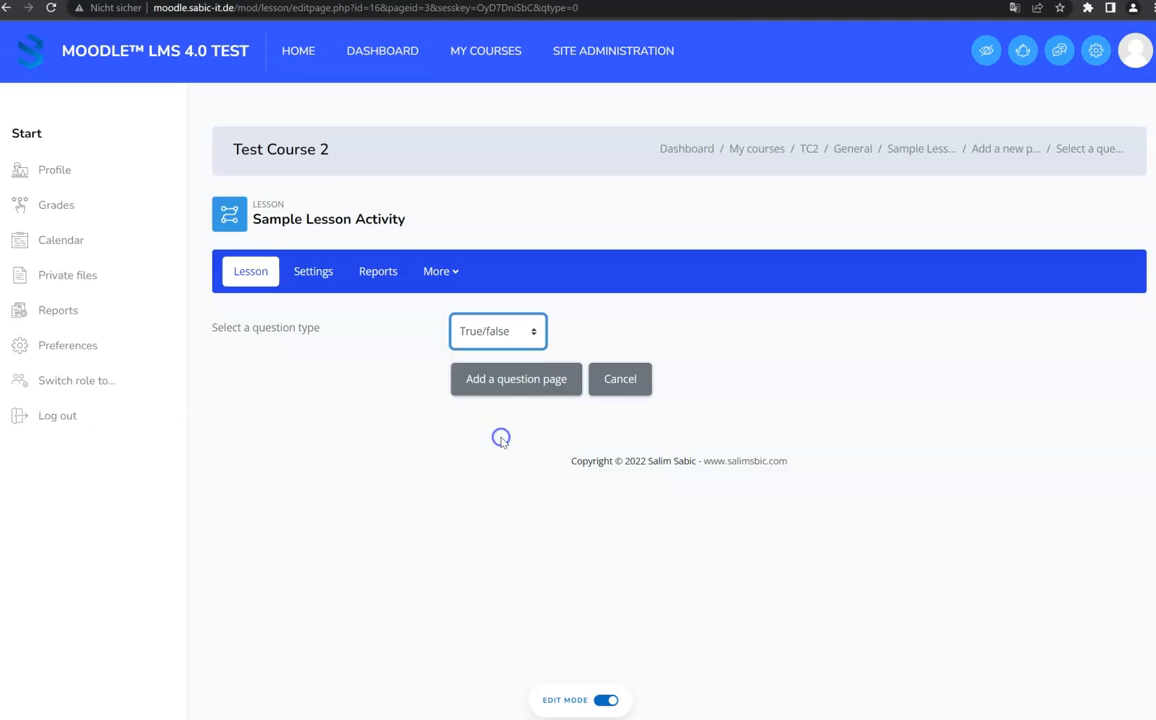
pyautogui.click(481, 385)
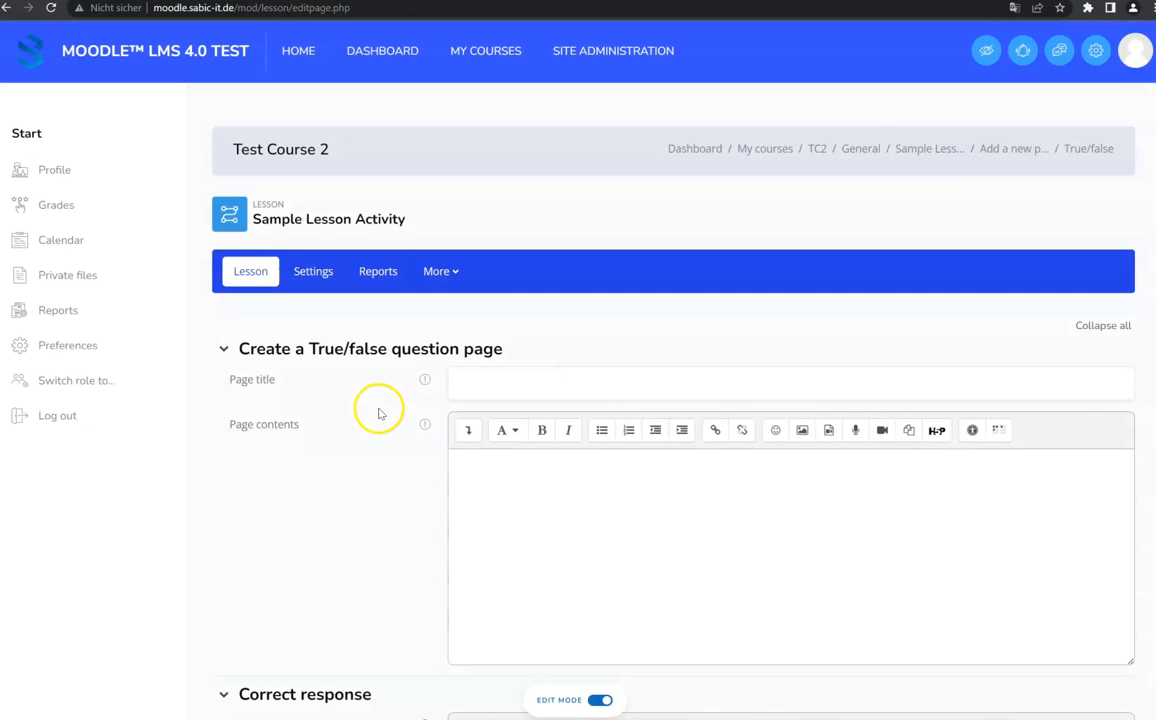
# - Enter "Lesson Activity is really usefull" as the page title of the True/false question
pyautogui.click(498, 384)
pyautogui.scroll(-1, 550, 382)
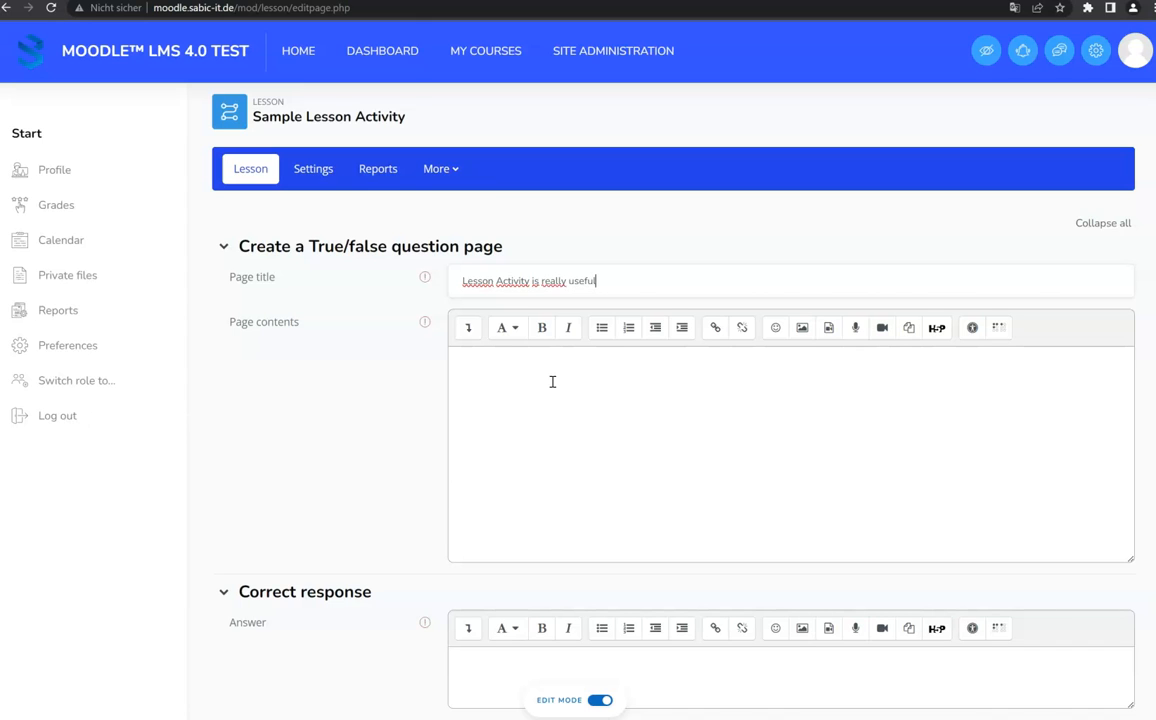
pyautogui.scroll(-2, 660, 340)
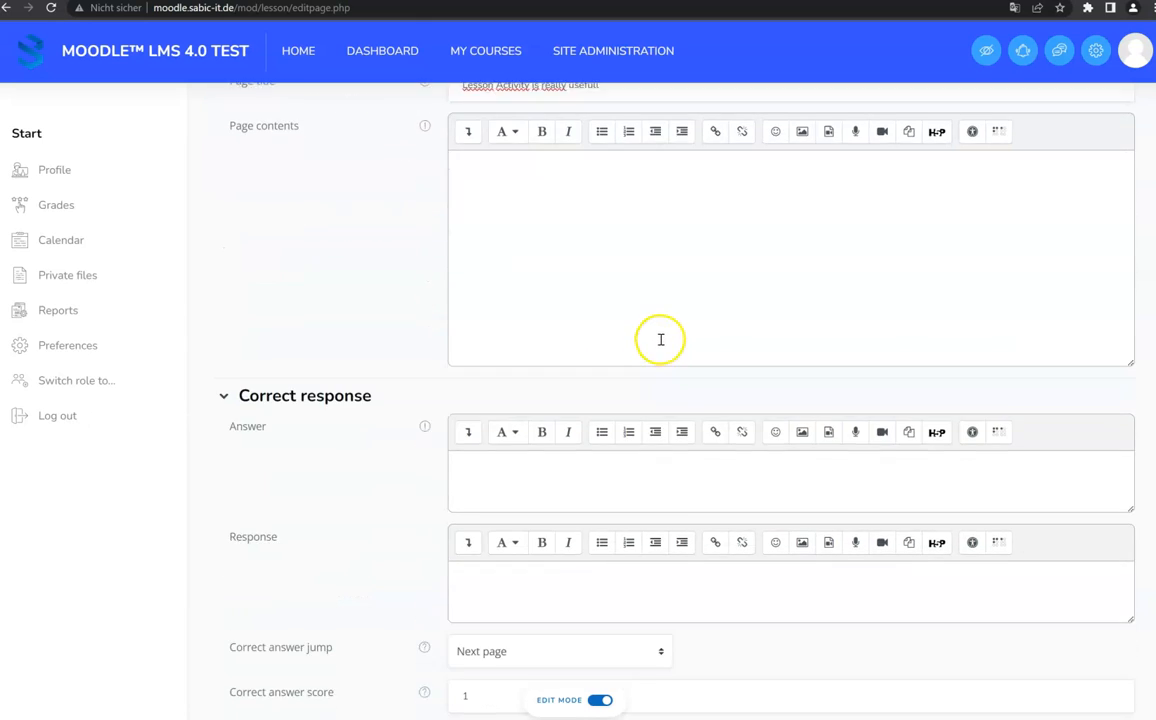
# - Enter "Yes" as the answer of the Correct response
pyautogui.click(596, 276)
pyautogui.click(539, 454)
pyautogui.scroll(-2, 800, 455)
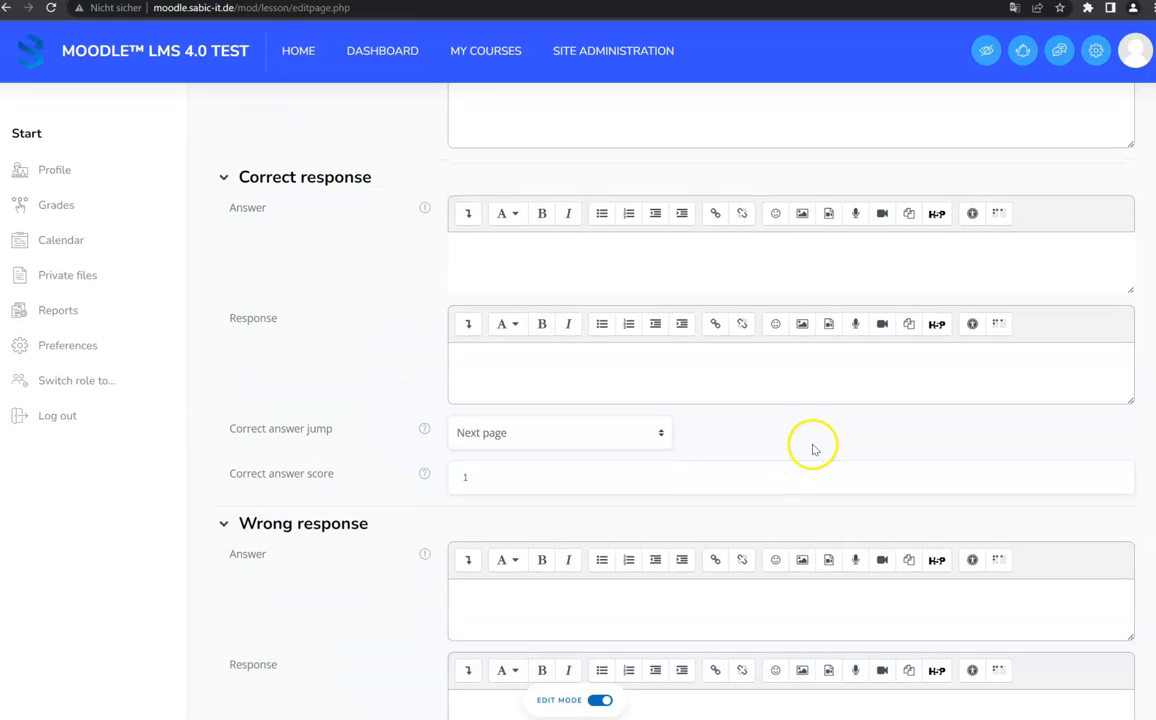
pyautogui.write('Yes')
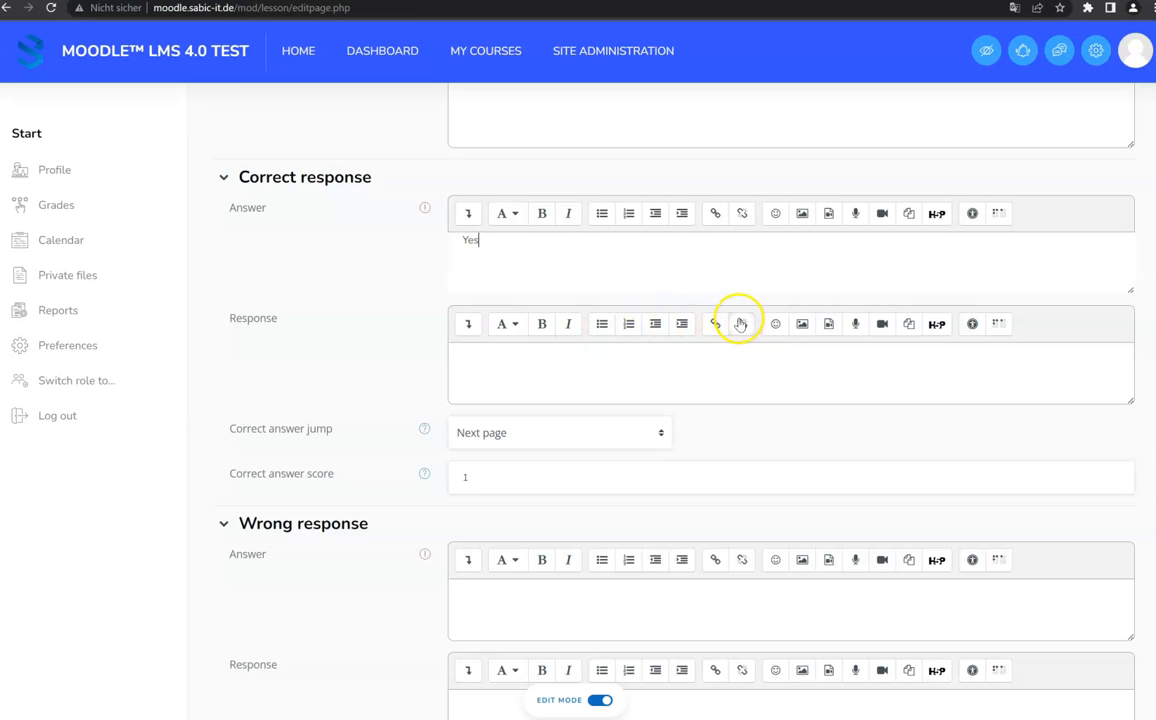
# - Enter "No" as the answer of the Wrong response
pyautogui.scroll(-1, 339, 287)
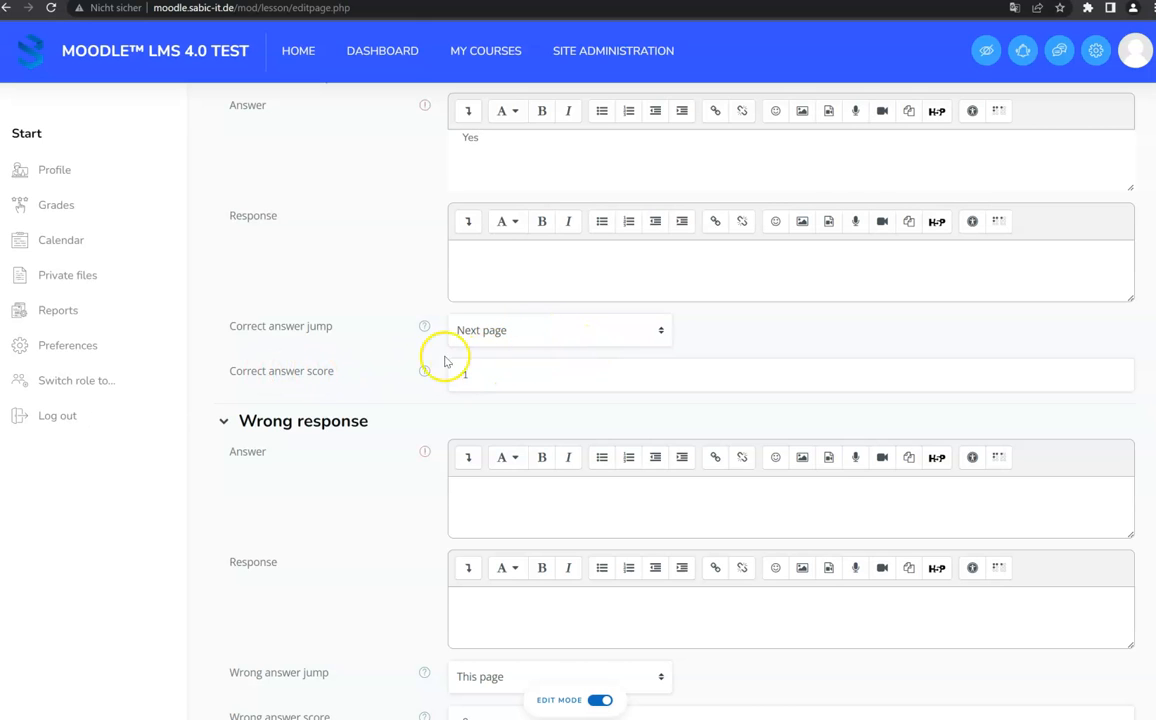
pyautogui.moveTo(222, 378); pyautogui.dragTo(348, 379)
pyautogui.scroll(-1, 346, 382)
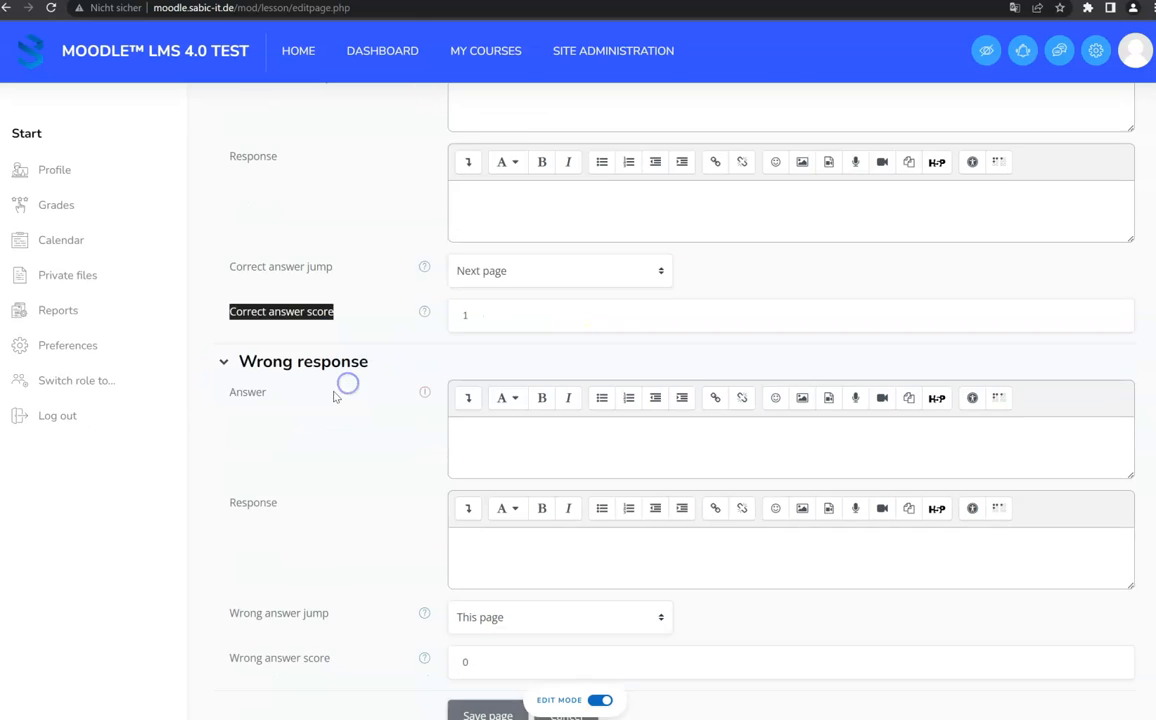
pyautogui.click(513, 415)
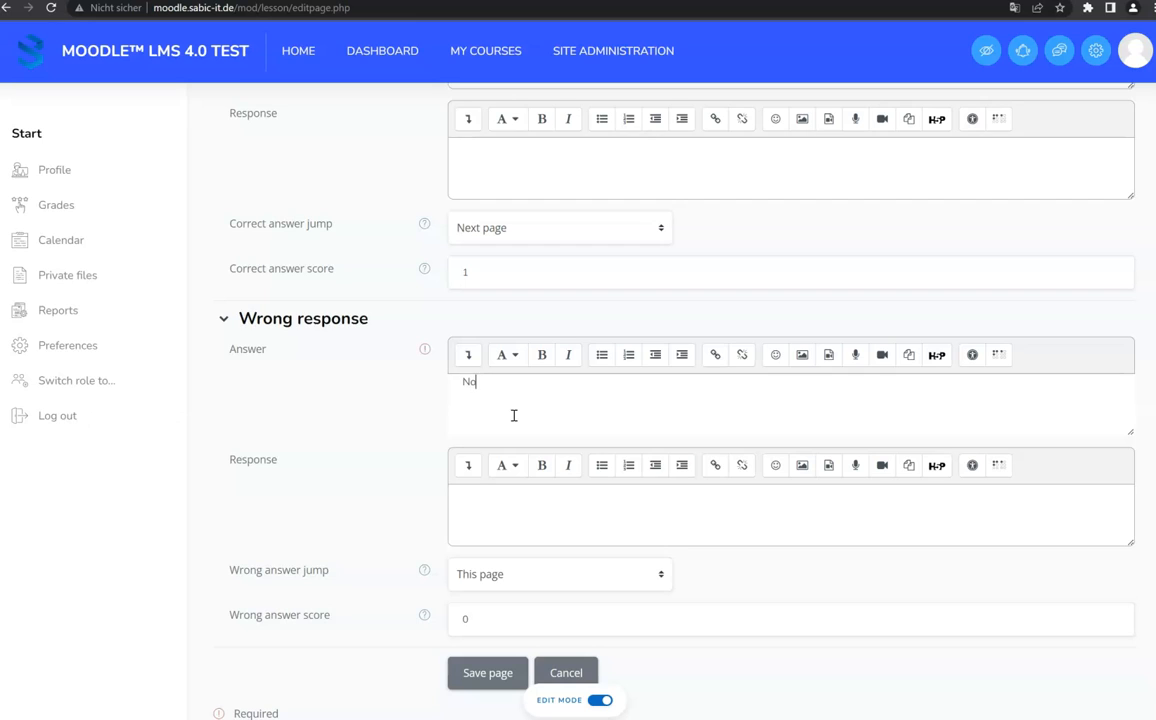
pyautogui.write('No')
# - Review the score and jump settings of the correct and wrong responses
pyautogui.scroll(-1, 512, 417)
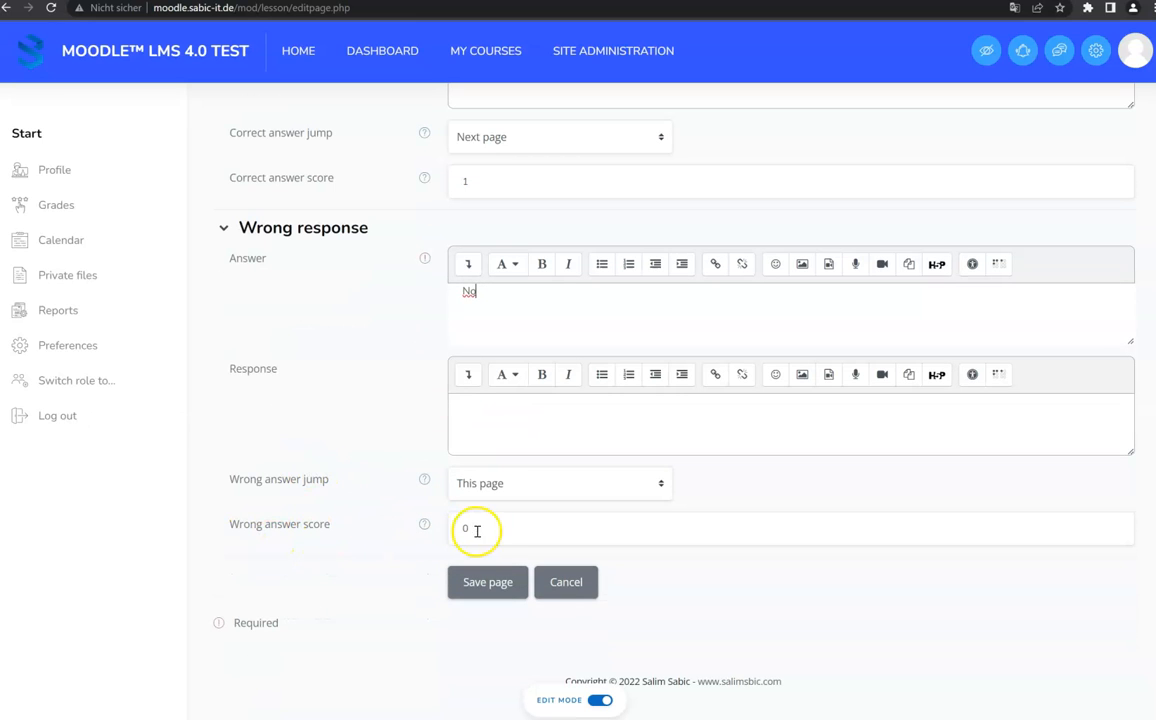
pyautogui.moveTo(480, 530); pyautogui.dragTo(409, 530)
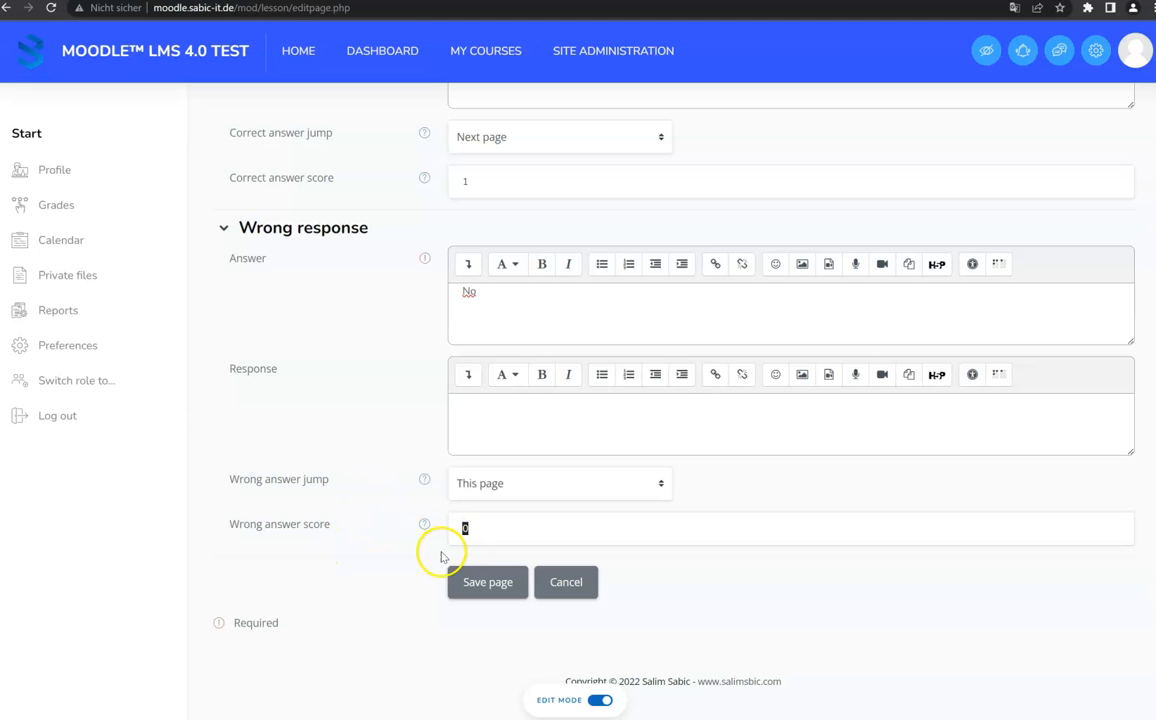
pyautogui.scroll(5, 434, 555)
pyautogui.scroll(-5, 430, 550)
pyautogui.click(511, 601)
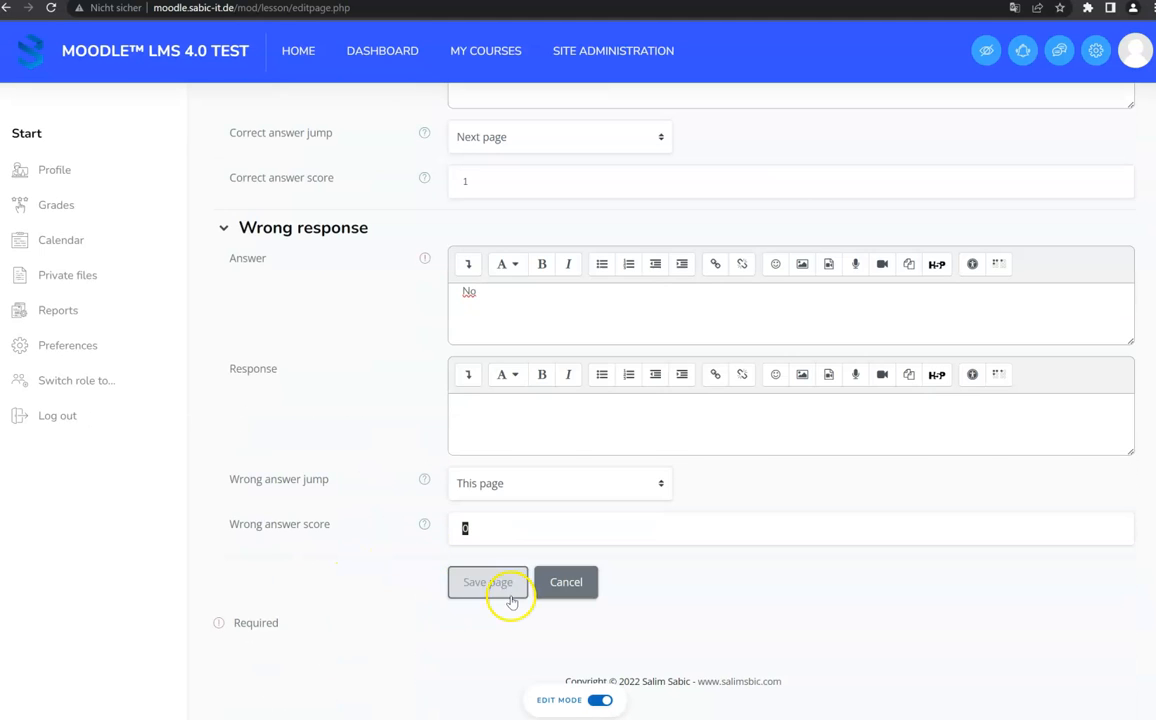
pyautogui.scroll(2, 590, 436)
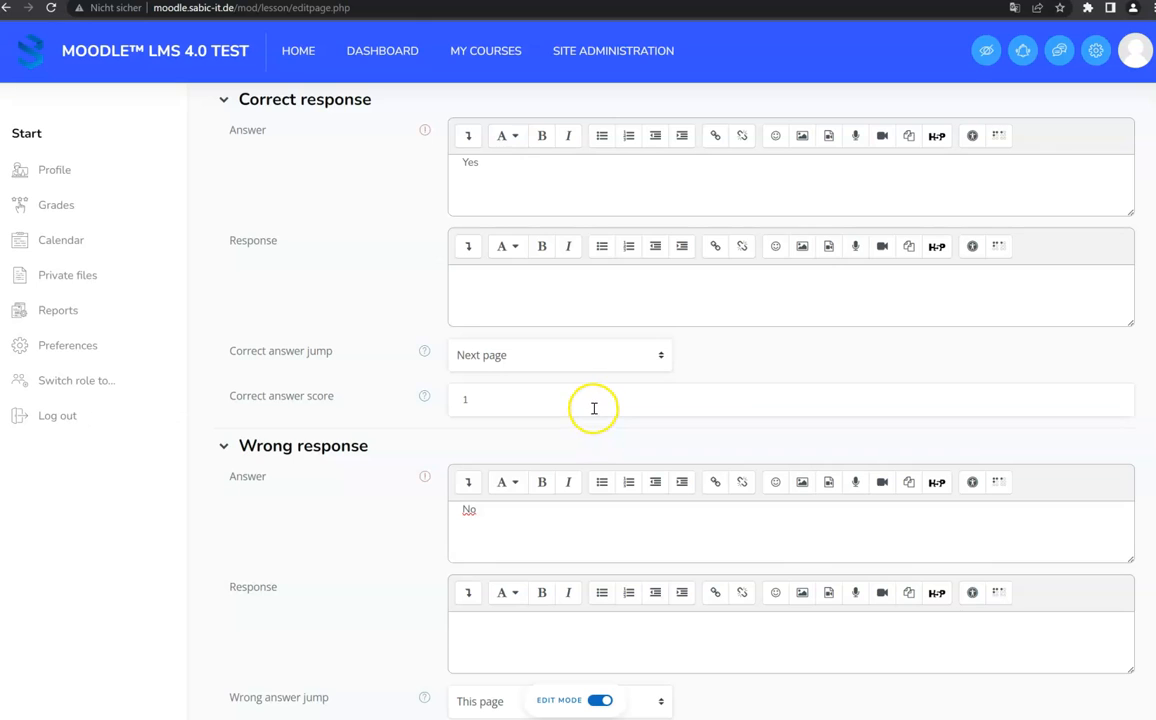
pyautogui.moveTo(229, 350); pyautogui.dragTo(340, 353)
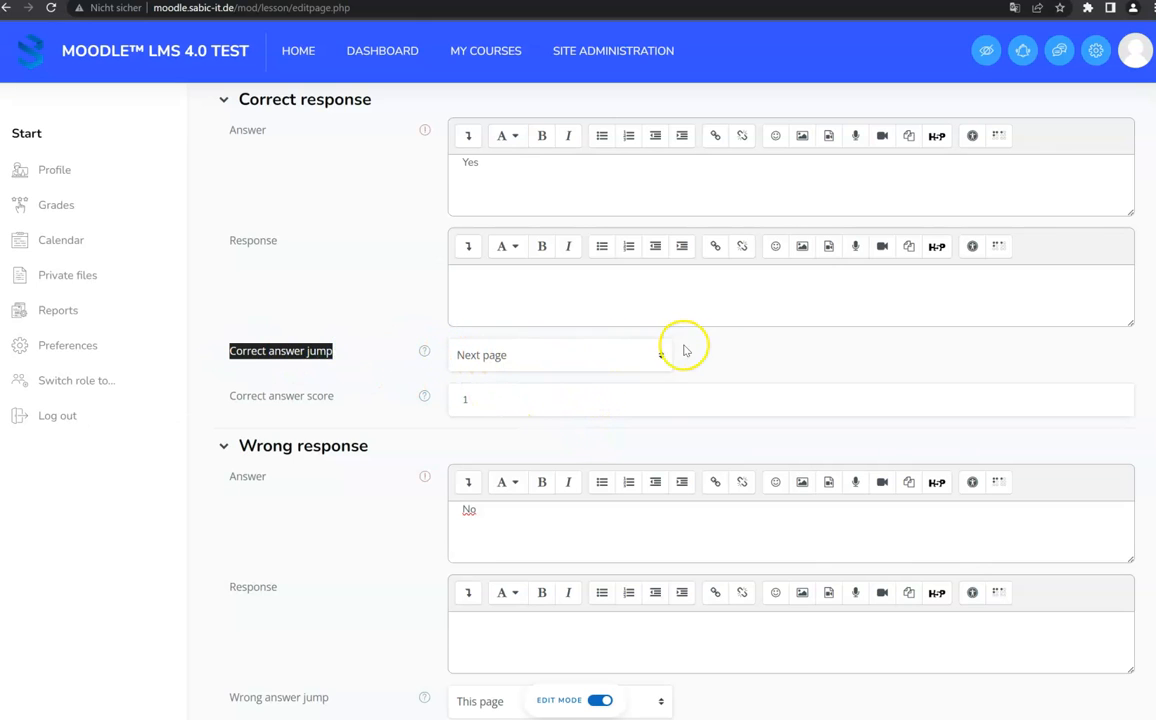
pyautogui.scroll(-2, 720, 340)
pyautogui.moveTo(229, 491); pyautogui.dragTo(281, 494)
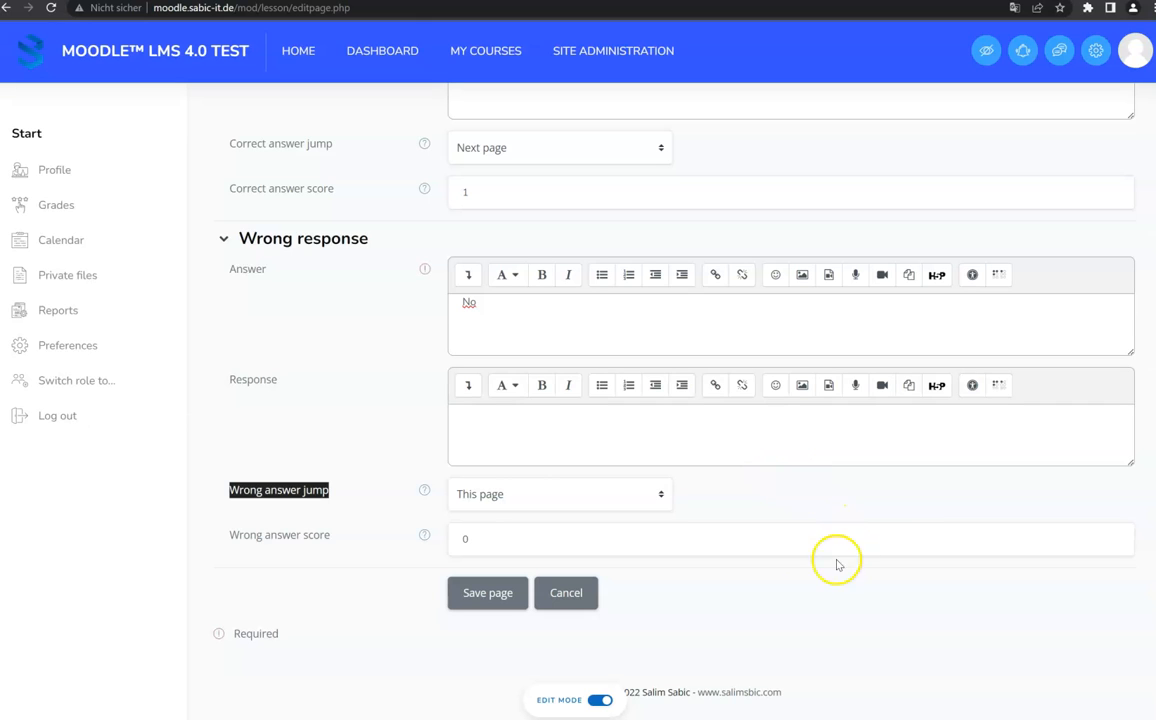
# - Copy the question's page title into its page contents and save the question page
pyautogui.click(472, 627)
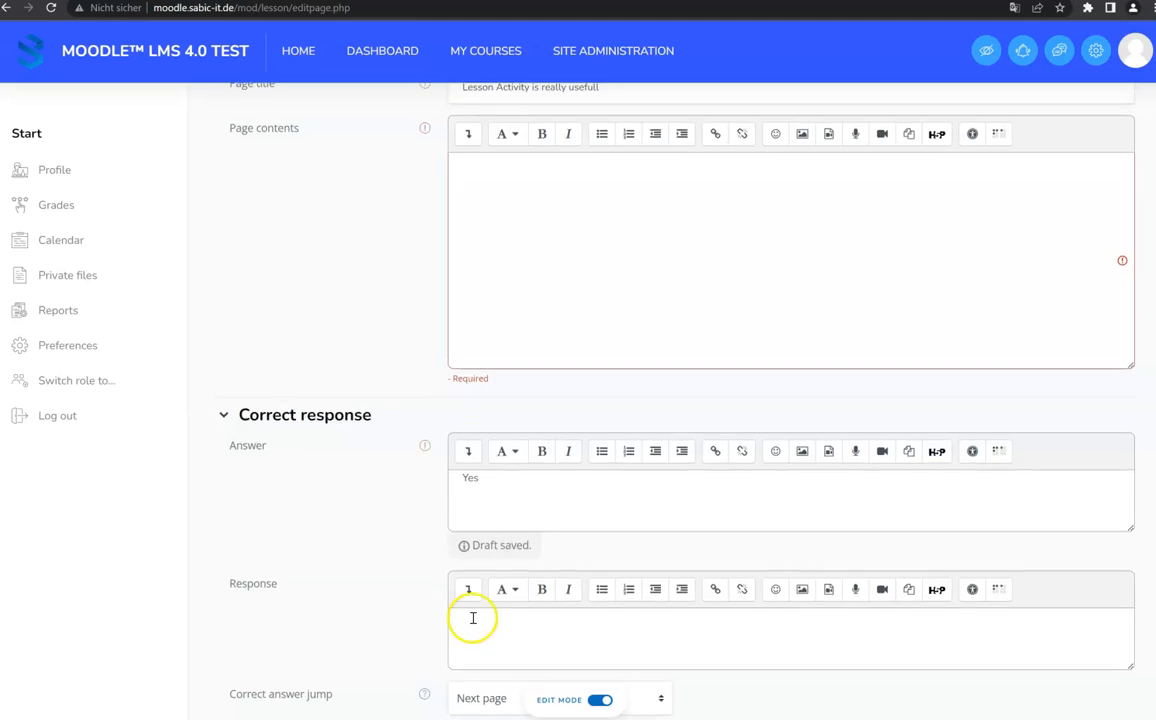
pyautogui.scroll(2, 565, 312)
pyautogui.tripleClick(601, 297)
pyautogui.hotkey('ctrl', 'c')
pyautogui.click(598, 435)
pyautogui.hotkey('ctrl', 'v')
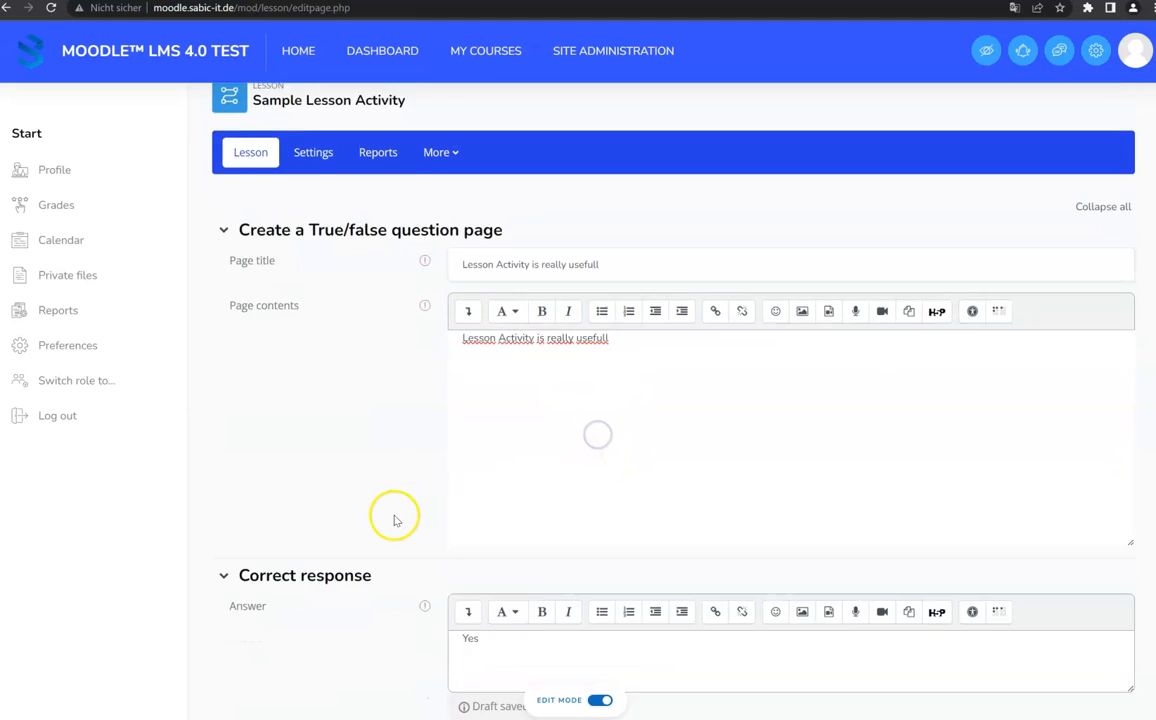
pyautogui.scroll(-10, 392, 516)
pyautogui.scroll(5, 392, 516)
pyautogui.scroll(-4, 402, 527)
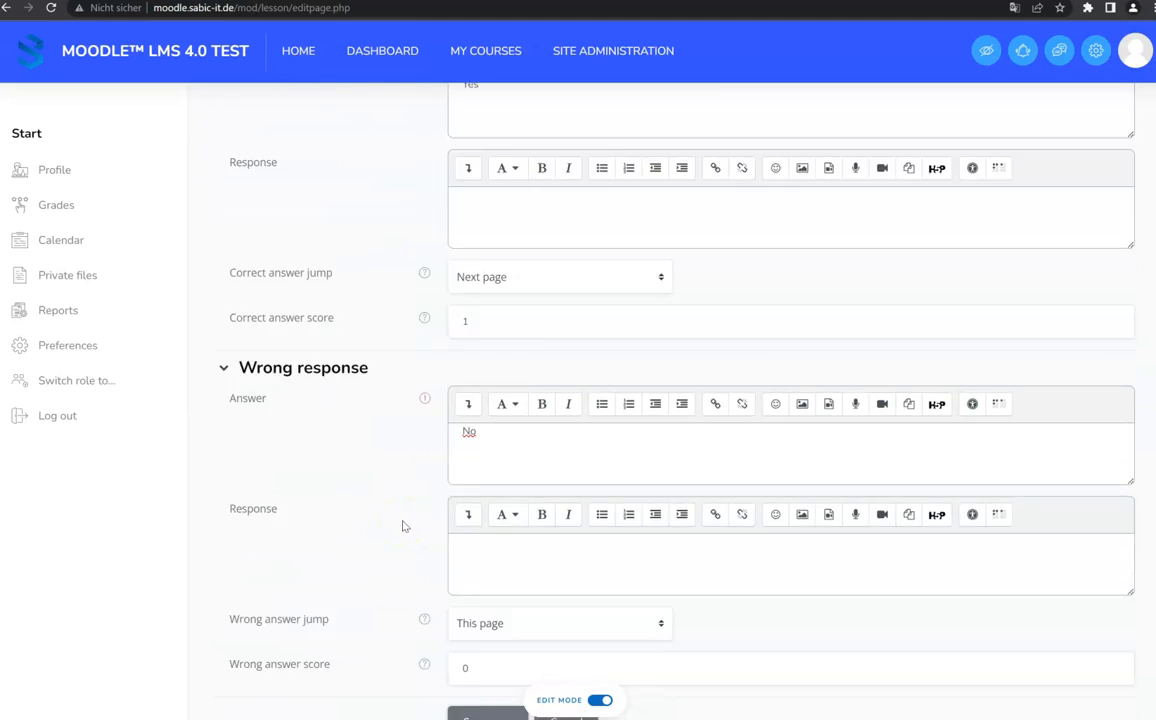
pyautogui.click(489, 618)
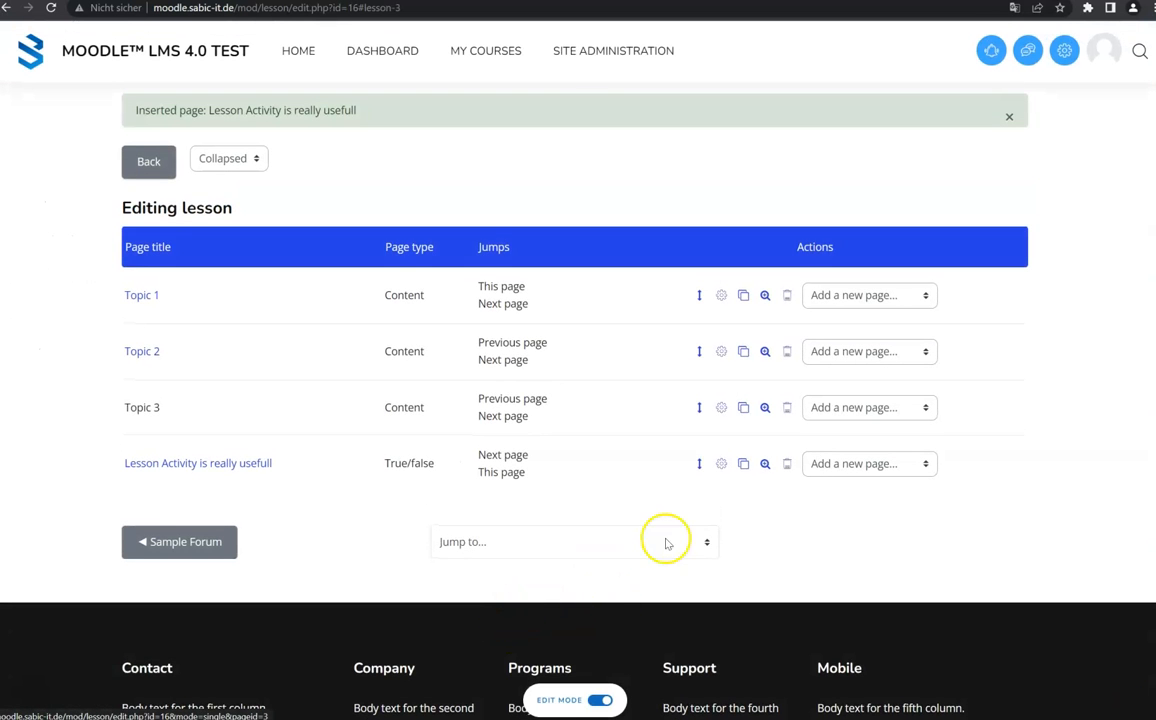
# - Add an end of branch after the "Lesson Activity is really usefull" question page
pyautogui.click(877, 464)
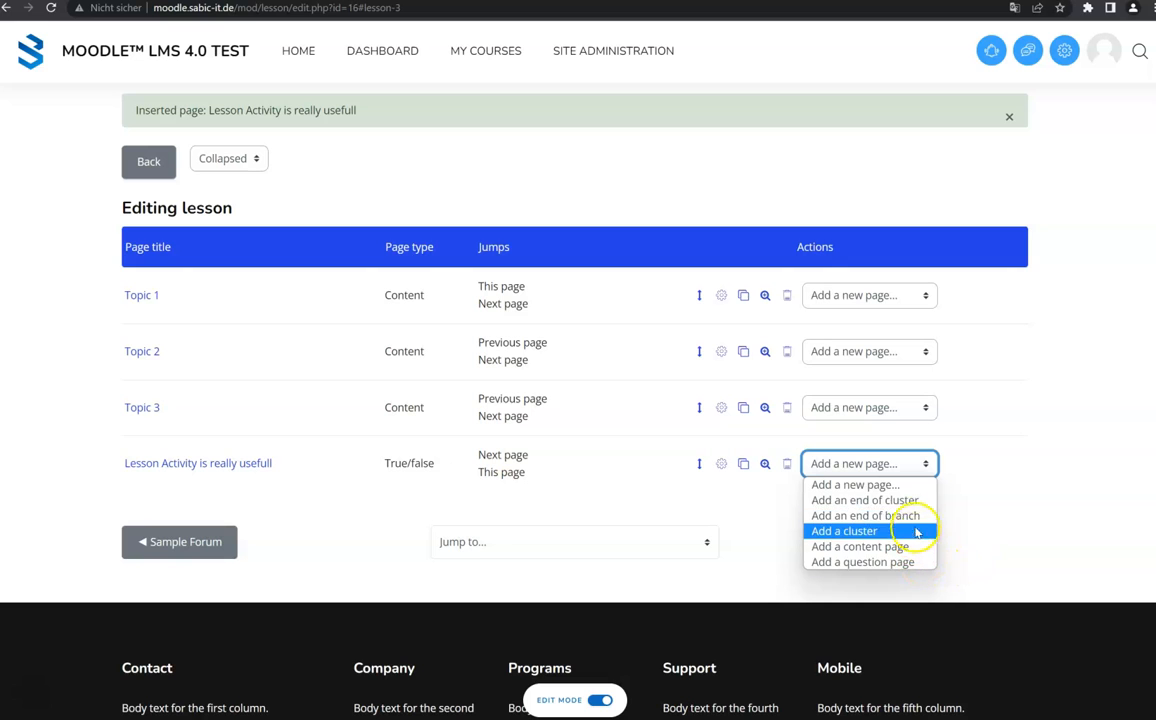
pyautogui.click(866, 515)
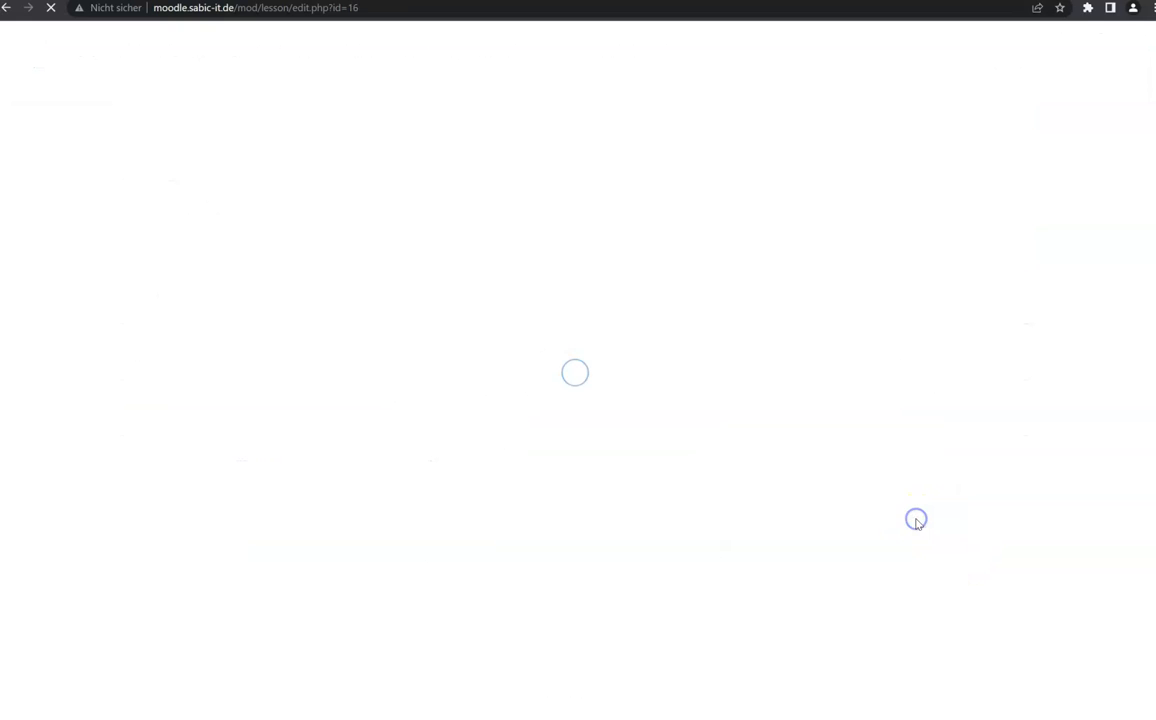
pyautogui.scroll(-3, 320, 345)
pyautogui.scroll(-2, 306, 352)
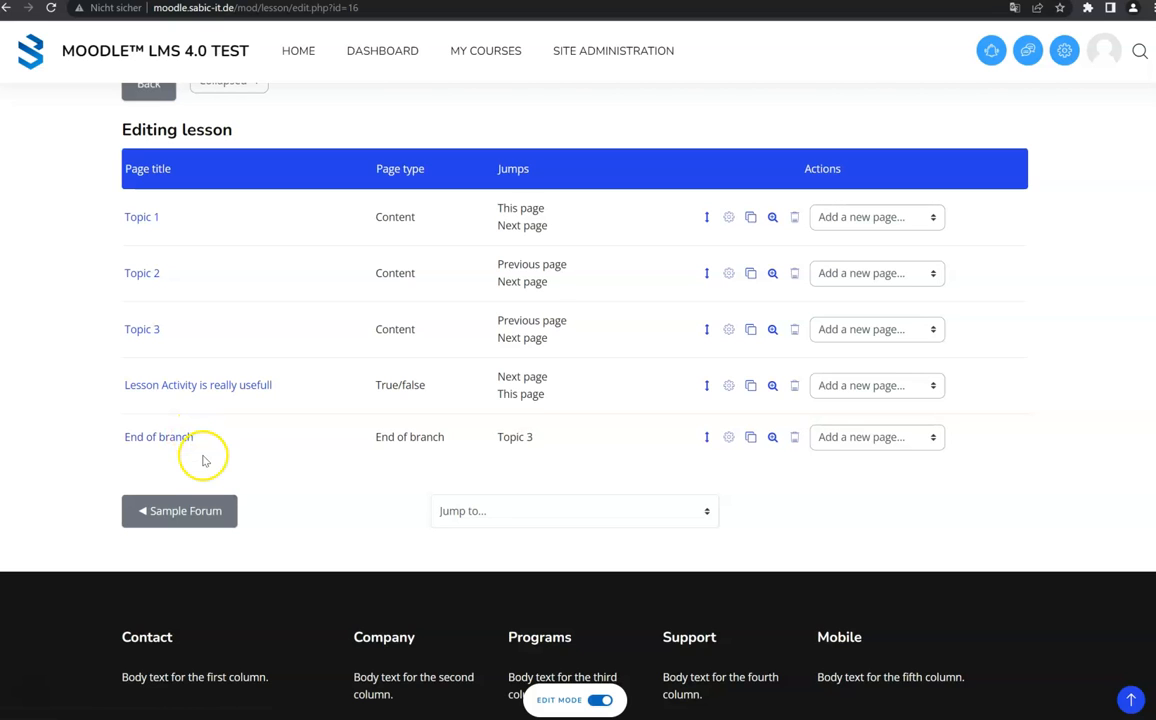
# - Return to the Test Course 2 page, turn edit mode off and open Sample Lesson Activity to preview it
pyautogui.scroll(3, 218, 462)
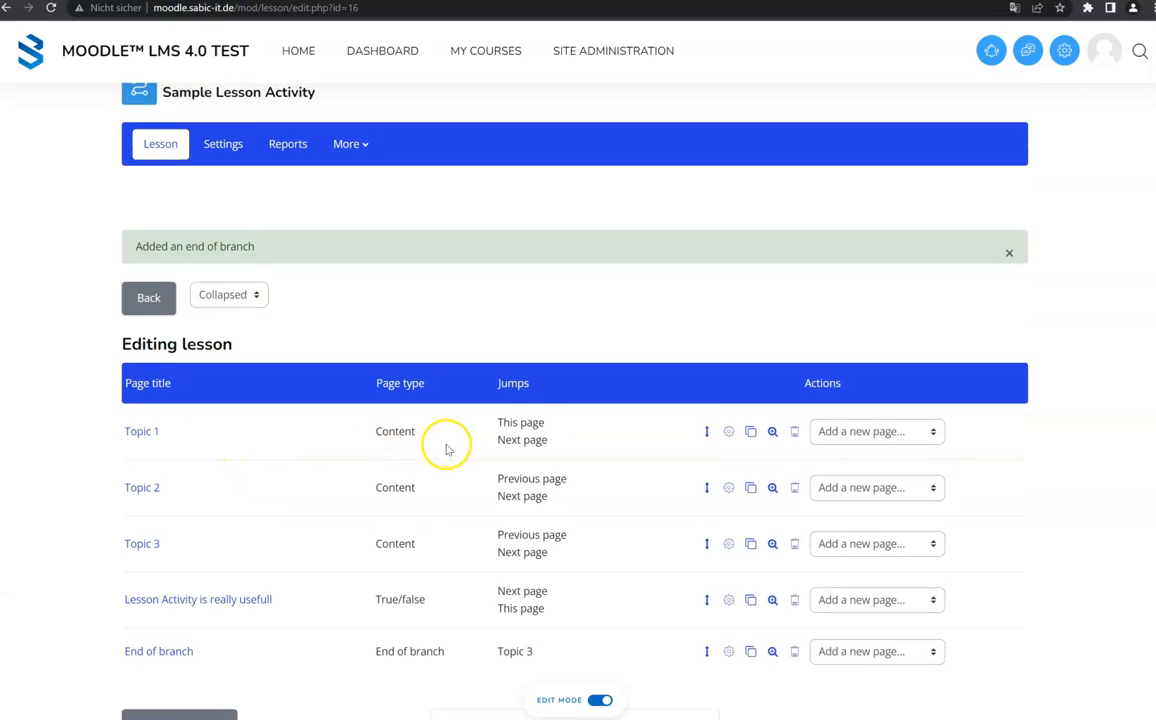
pyautogui.scroll(3, 170, 146)
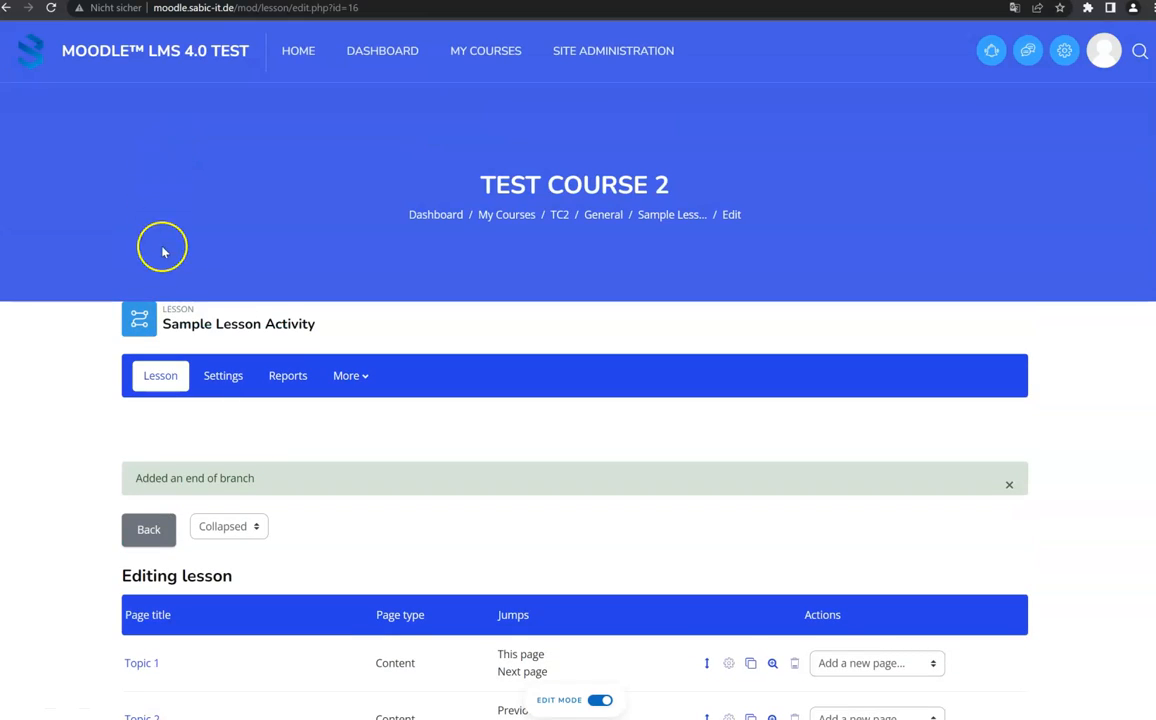
pyautogui.click(559, 215)
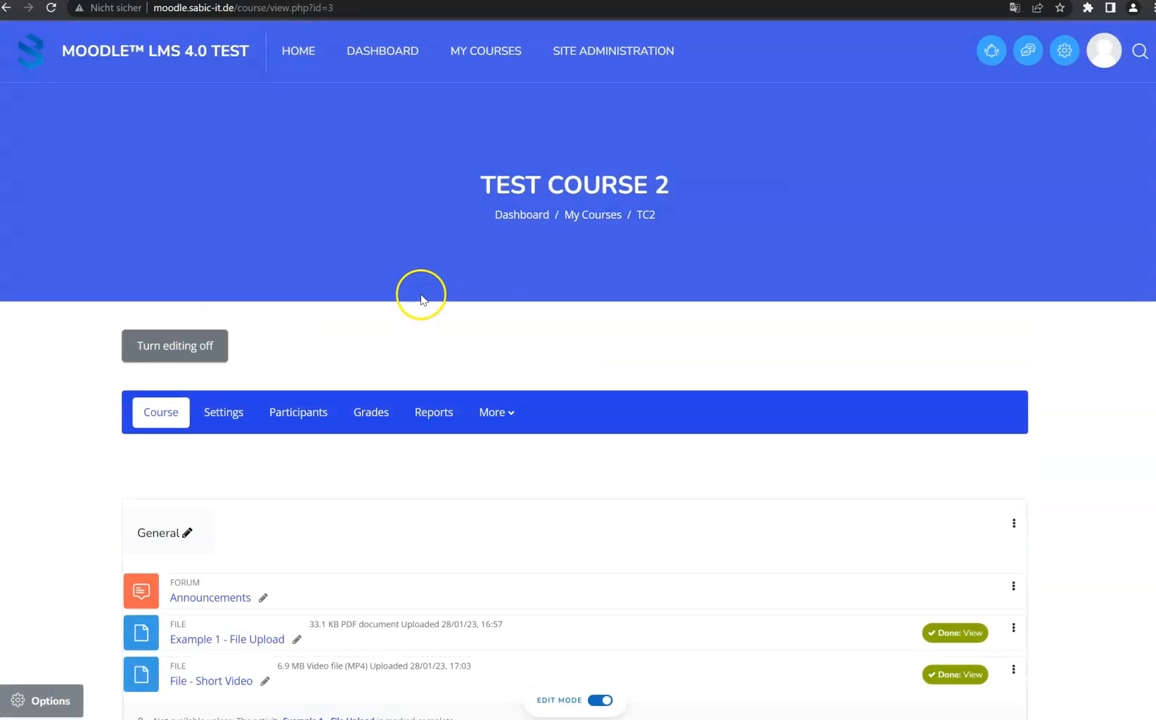
pyautogui.click(599, 700)
pyautogui.scroll(-10, 475, 289)
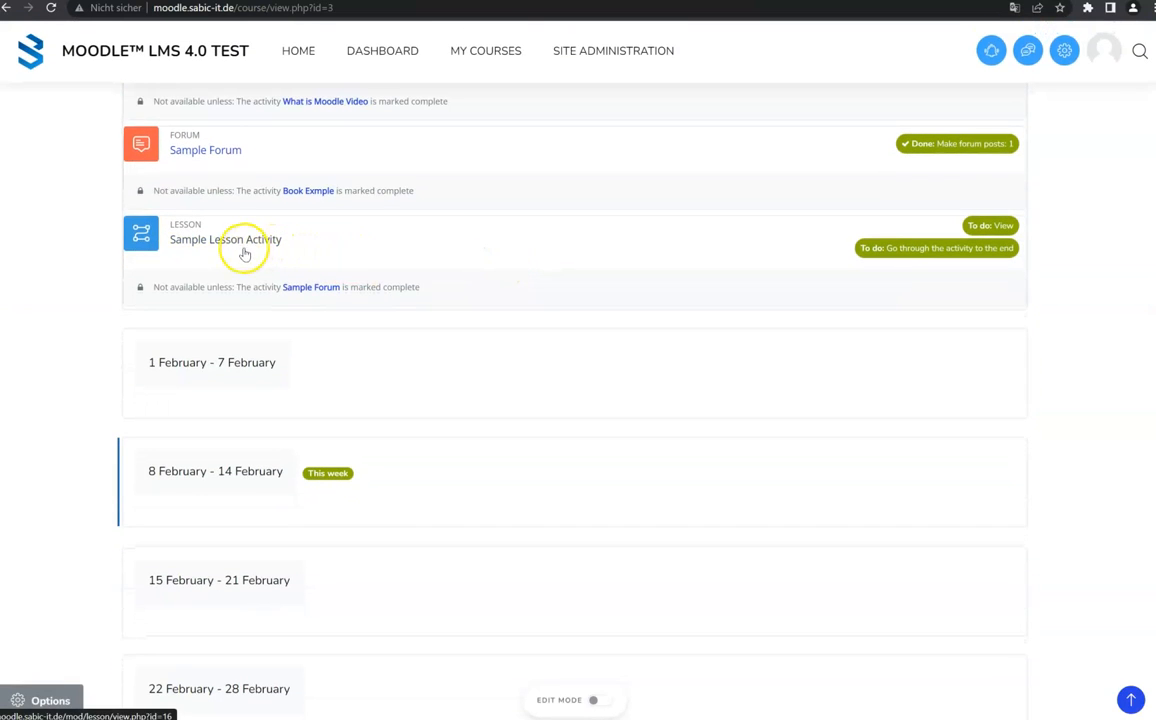
pyautogui.click(232, 249)
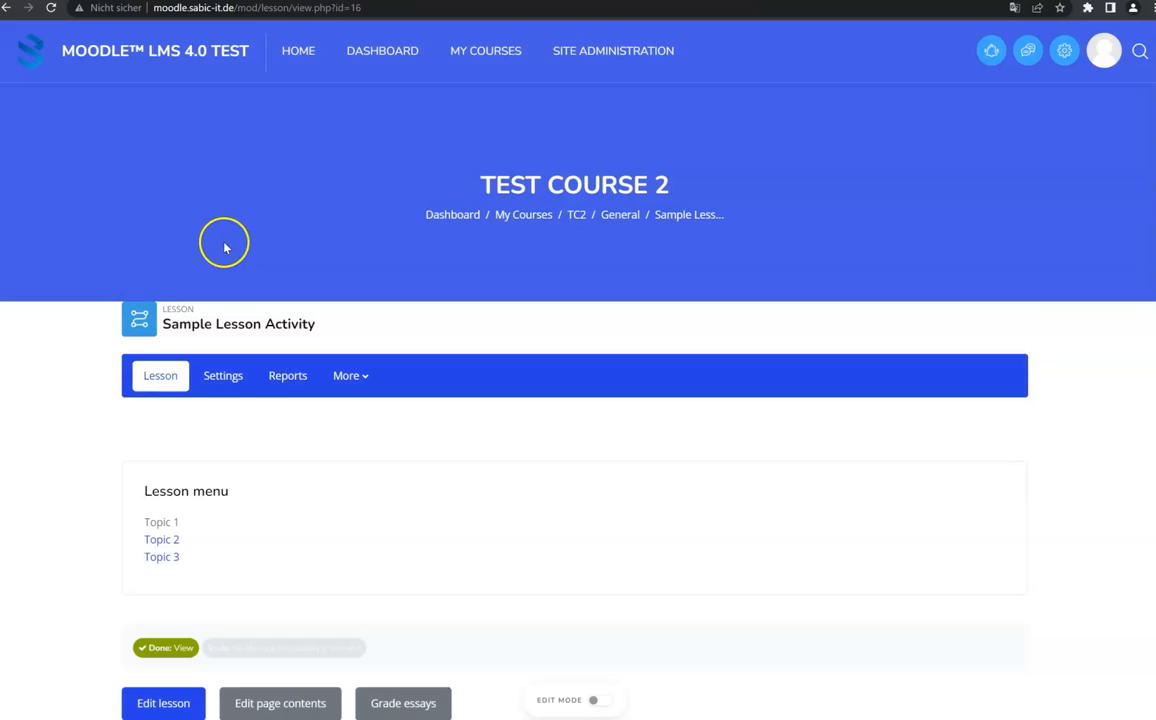
pyautogui.scroll(-2, 222, 259)
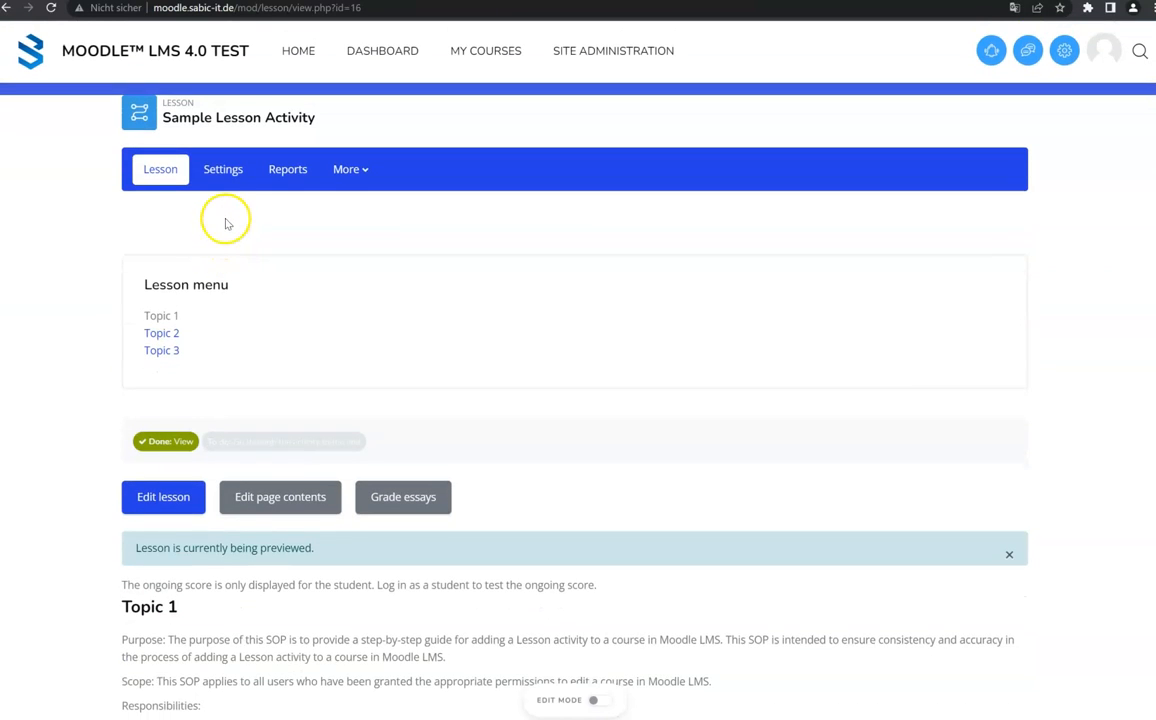
pyautogui.scroll(-3, 226, 224)
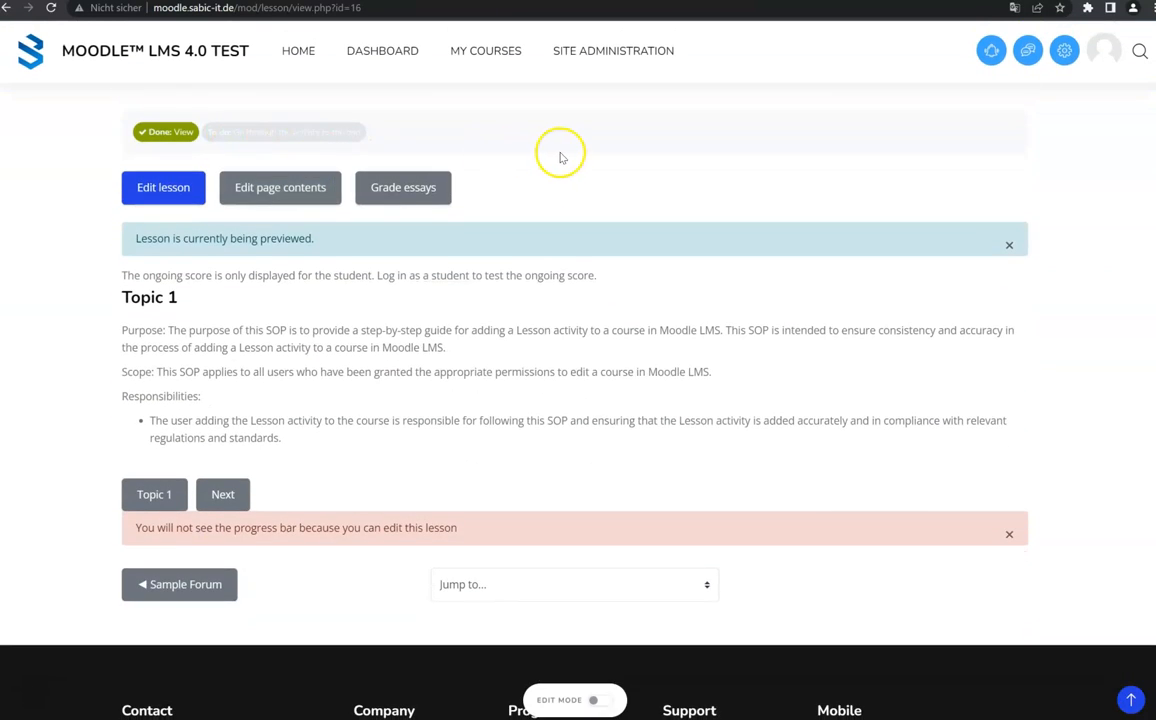
pyautogui.scroll(2, 735, 155)
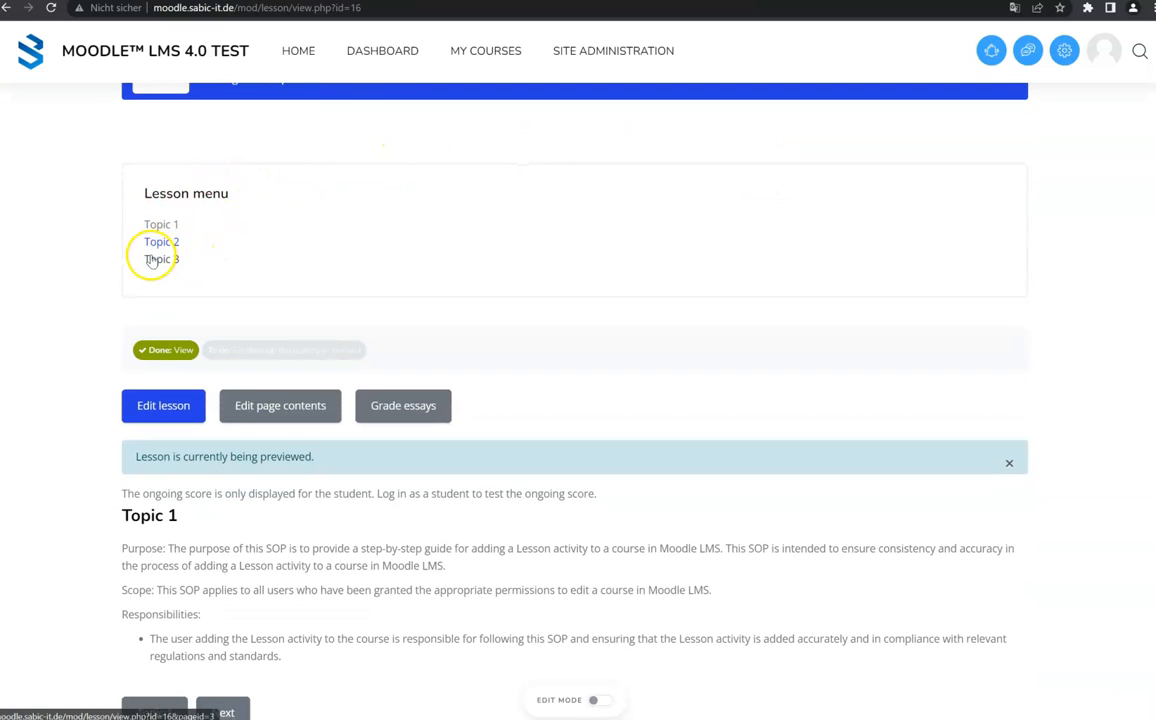
# - Read through the Topic 1 page in the lesson preview and continue to Topic 2
pyautogui.scroll(1, 160, 258)
pyautogui.scroll(-2, 142, 266)
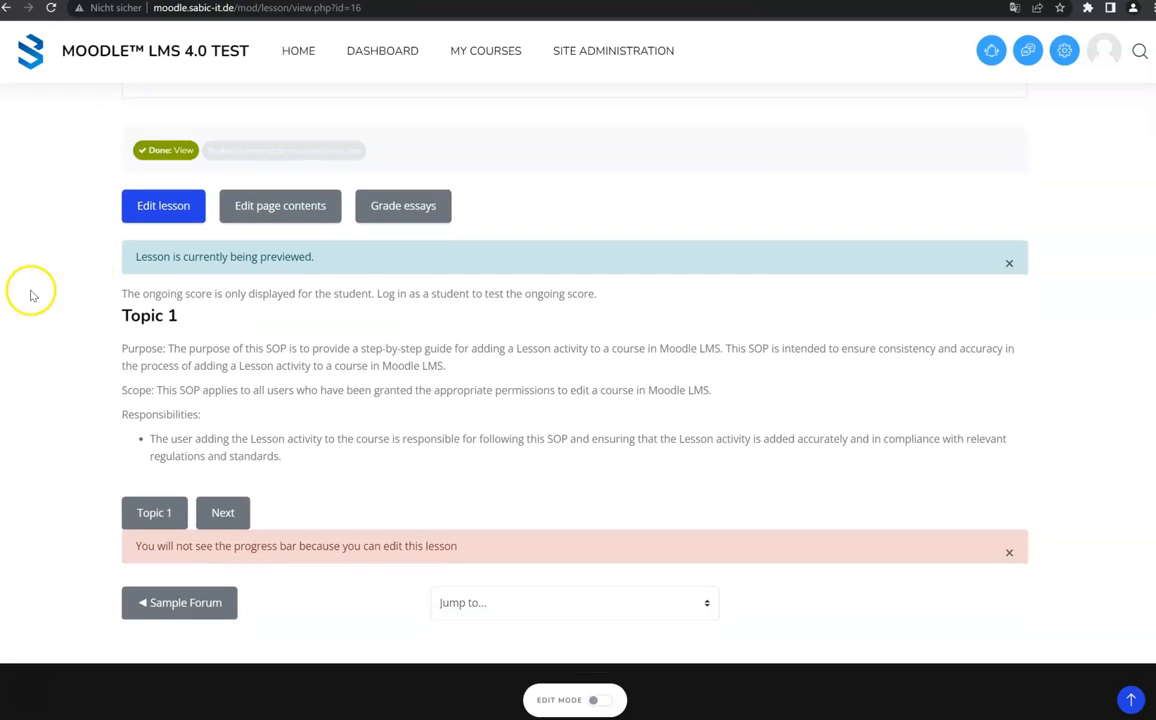
pyautogui.scroll(-1, 40, 385)
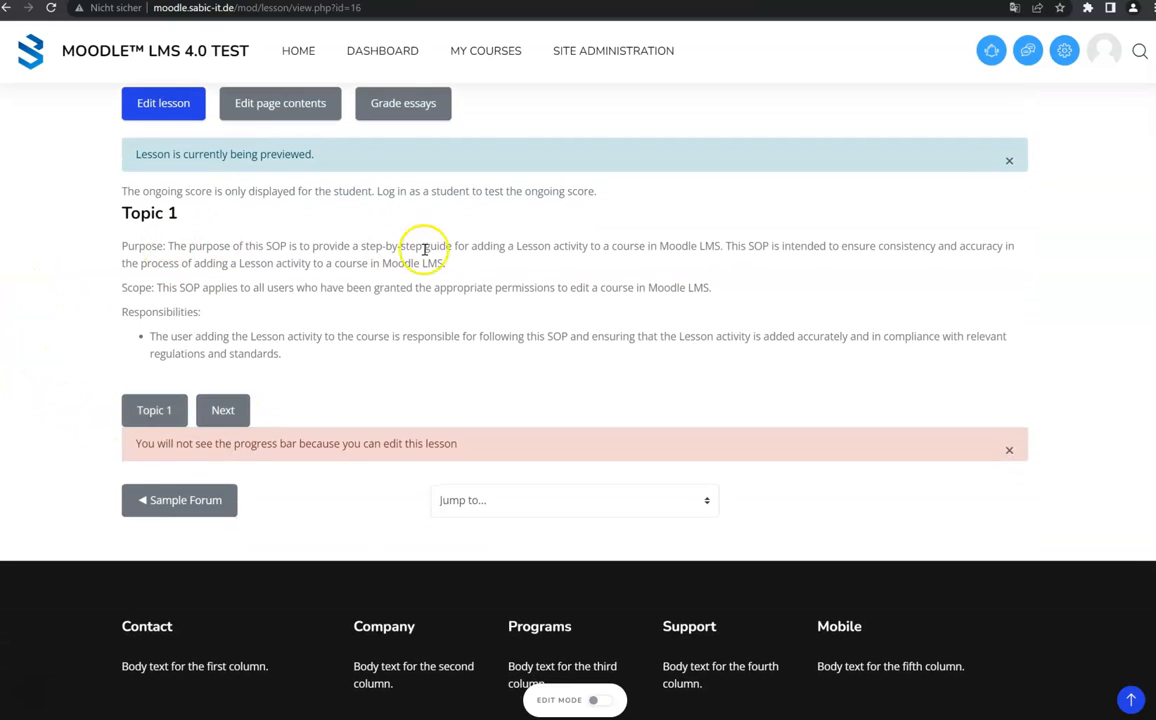
pyautogui.click(225, 408)
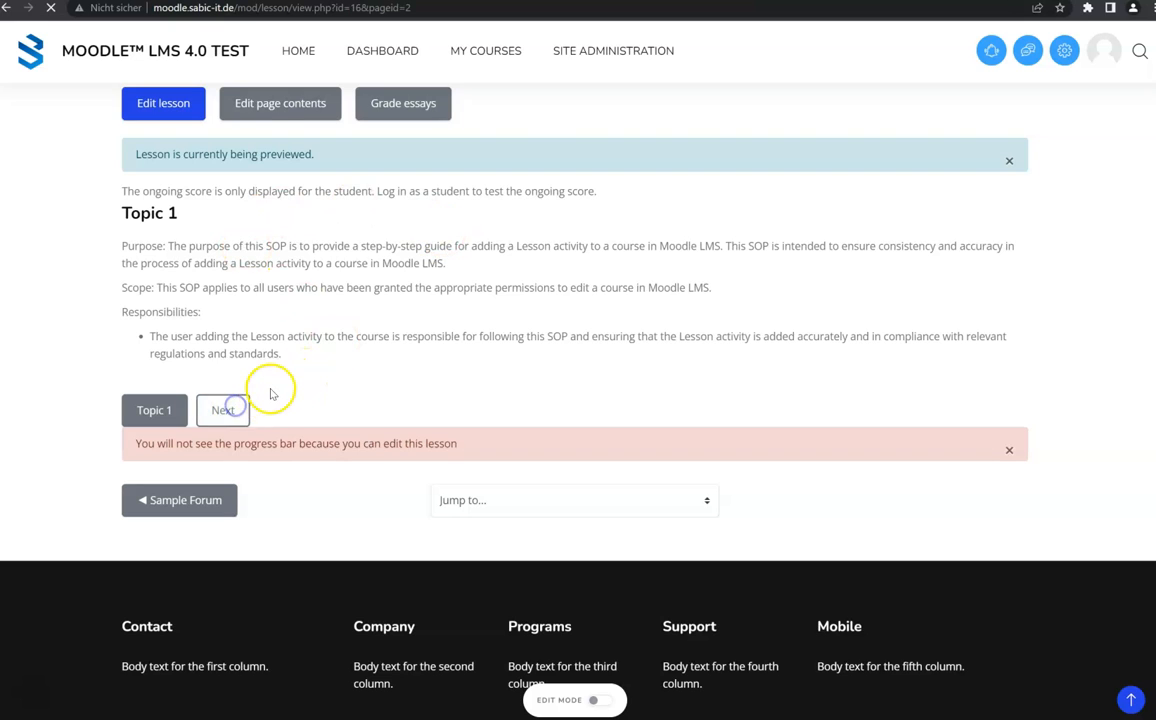
# - Examine the Topic 2 page's embedded video and the progress bar notice below it, then continue to Topic 3
pyautogui.scroll(-5, 270, 380)
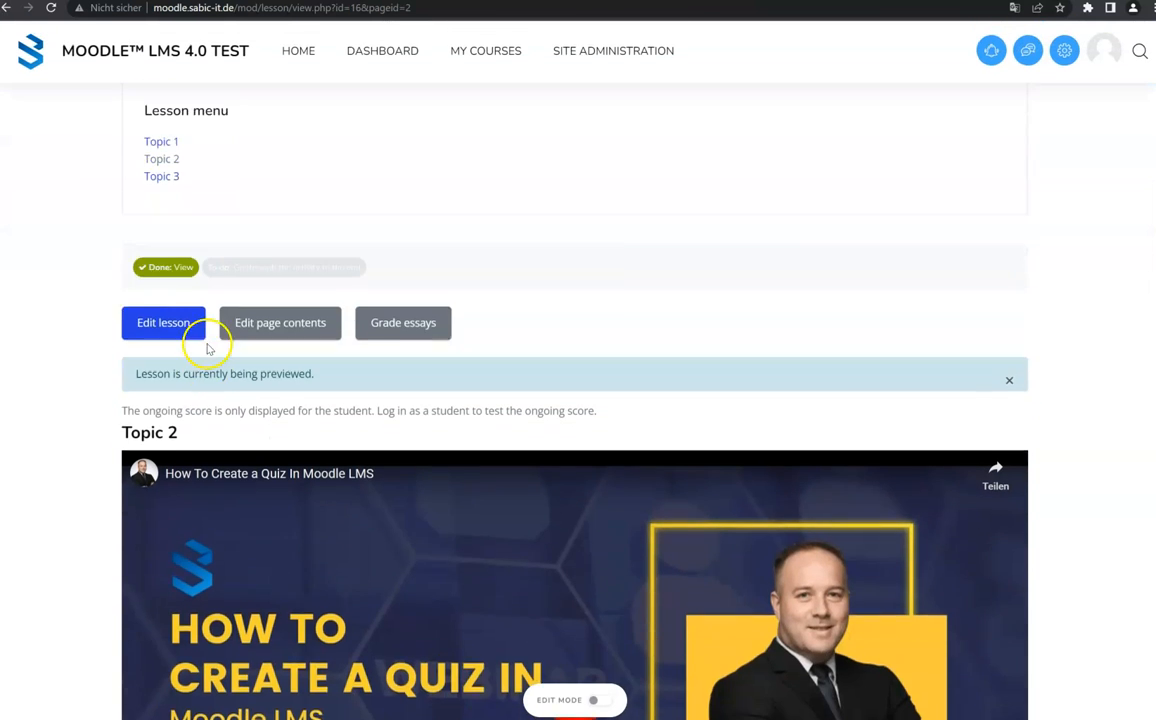
pyautogui.scroll(-4, 400, 212)
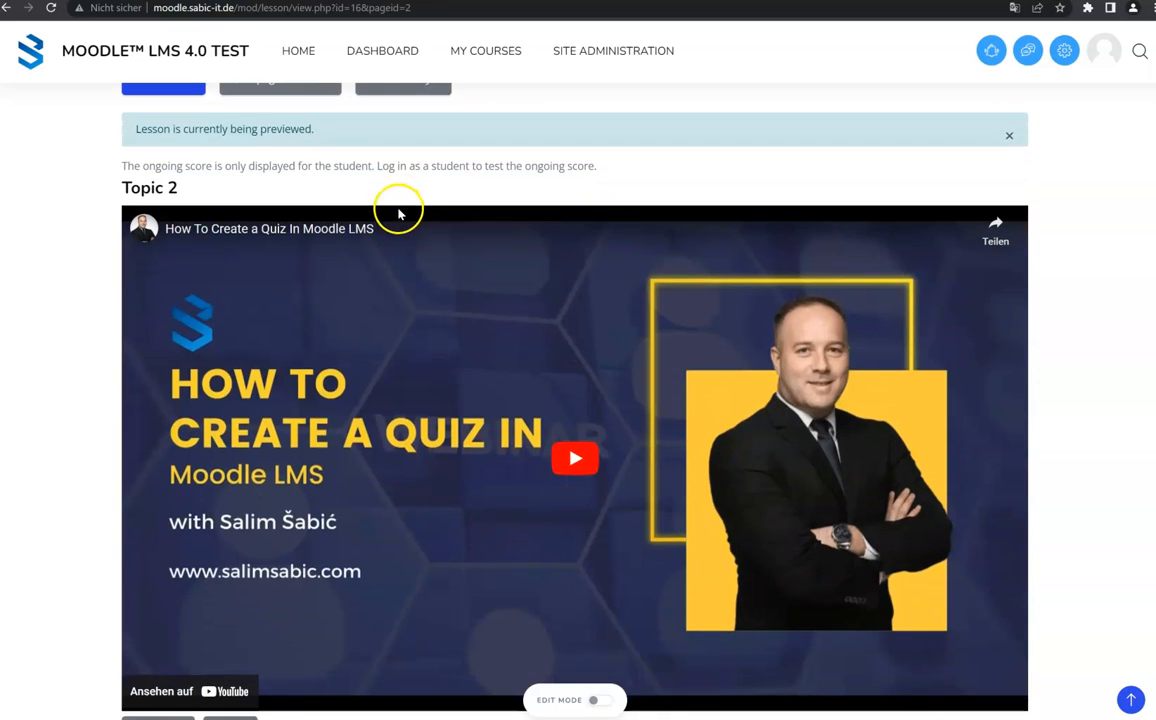
pyautogui.scroll(-5, 740, 155)
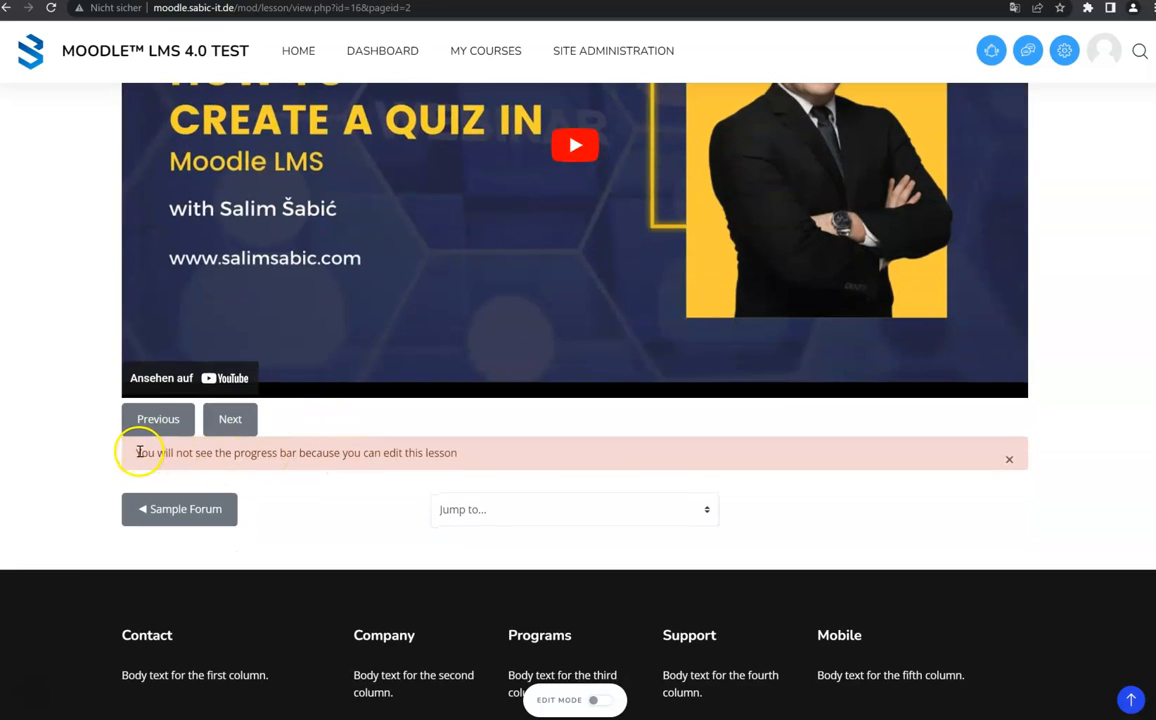
pyautogui.moveTo(191, 450); pyautogui.dragTo(300, 449)
pyautogui.moveTo(370, 448); pyautogui.dragTo(458, 449)
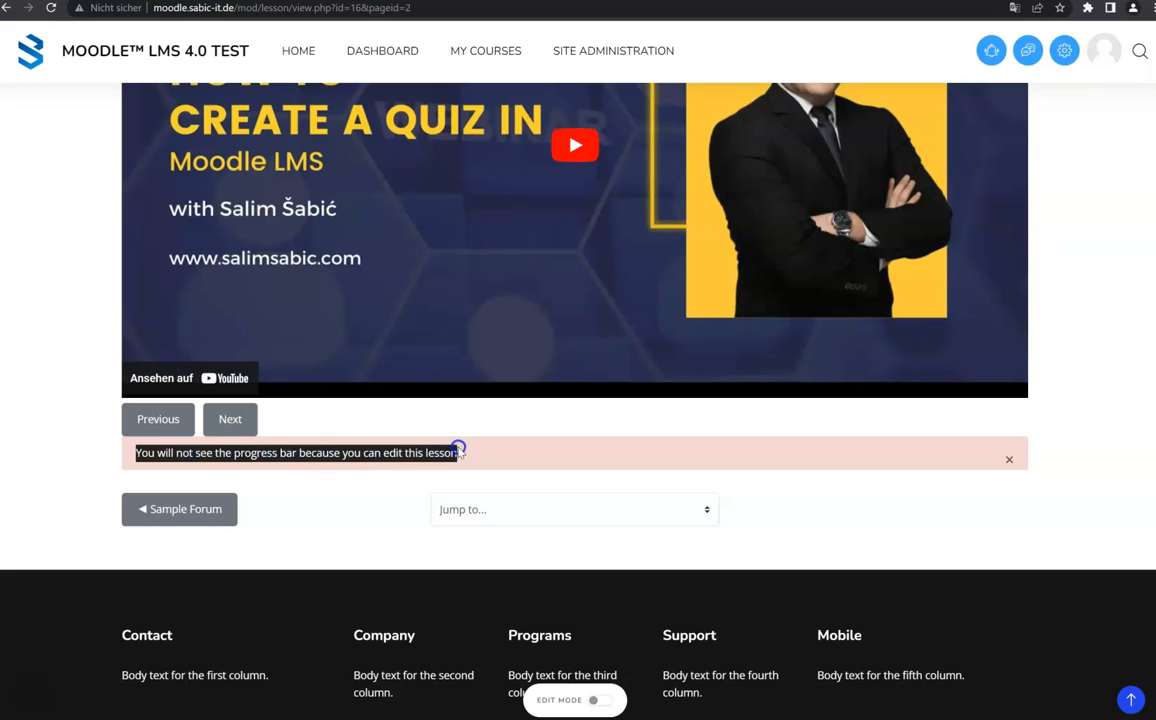
pyautogui.click(478, 449)
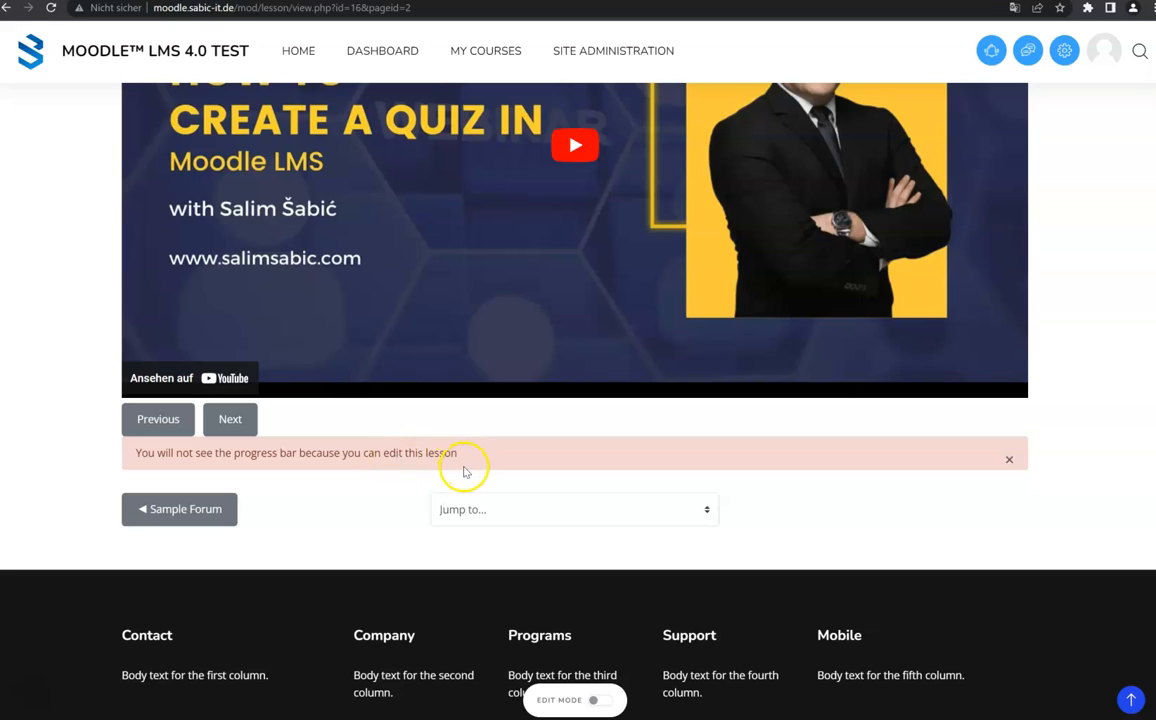
pyautogui.moveTo(437, 452); pyautogui.dragTo(147, 455)
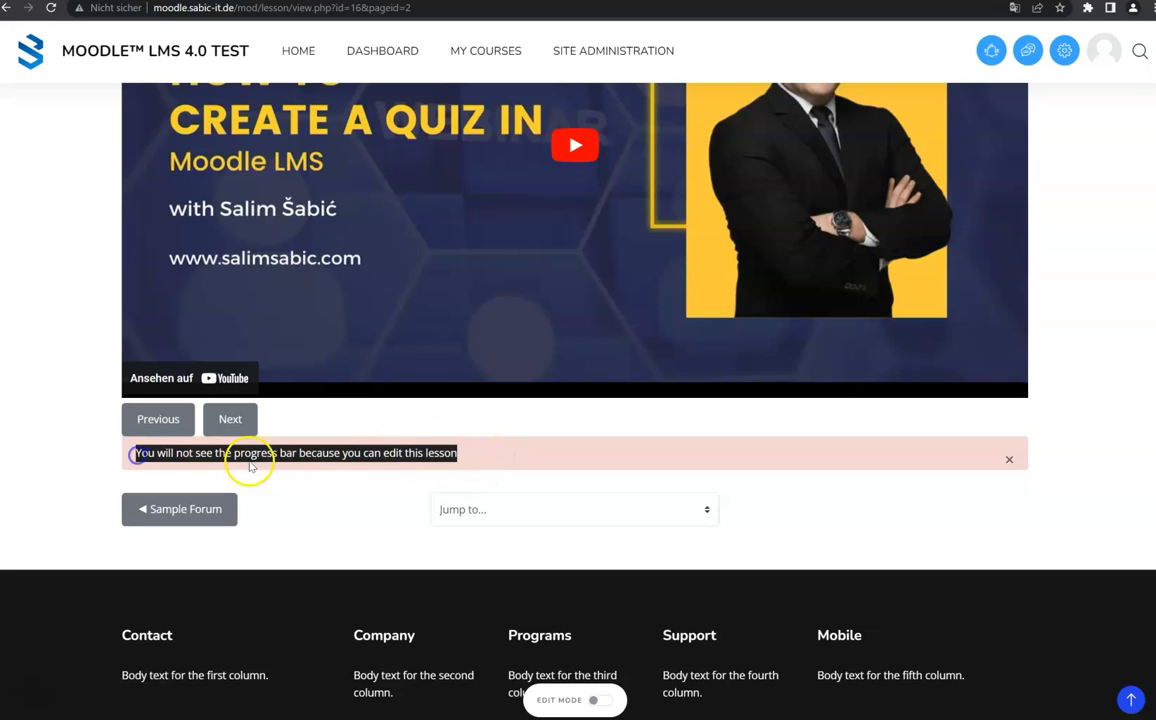
pyautogui.scroll(3, 272, 470)
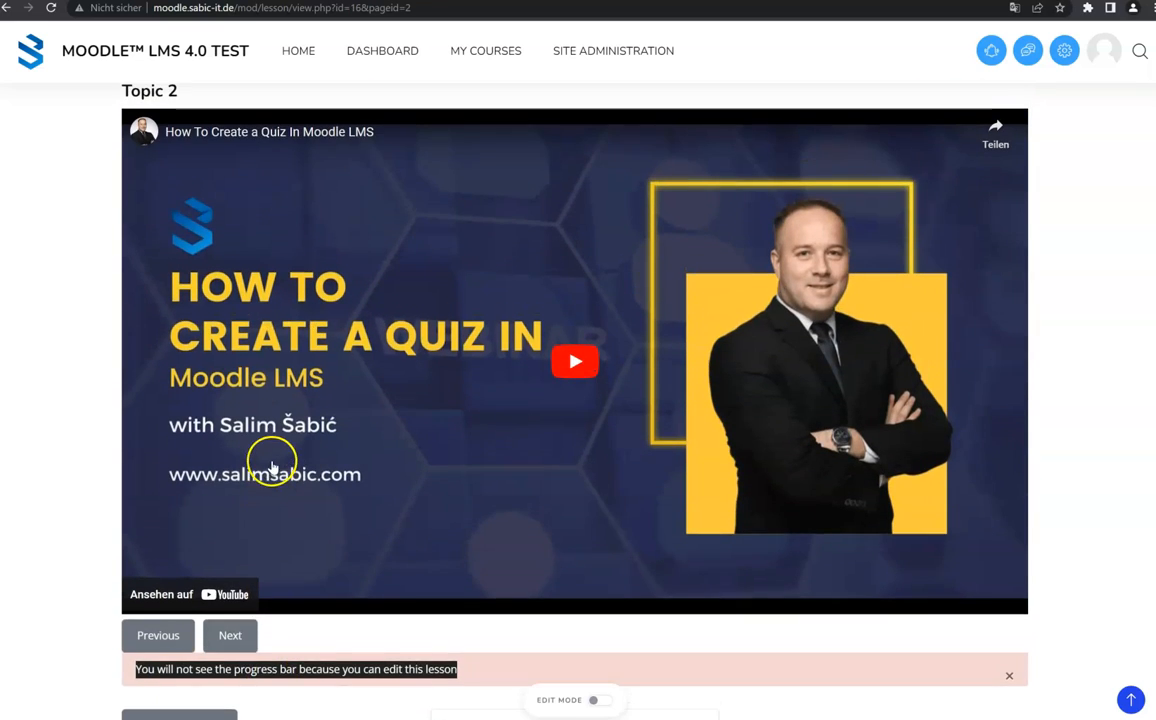
pyautogui.scroll(-2, 272, 467)
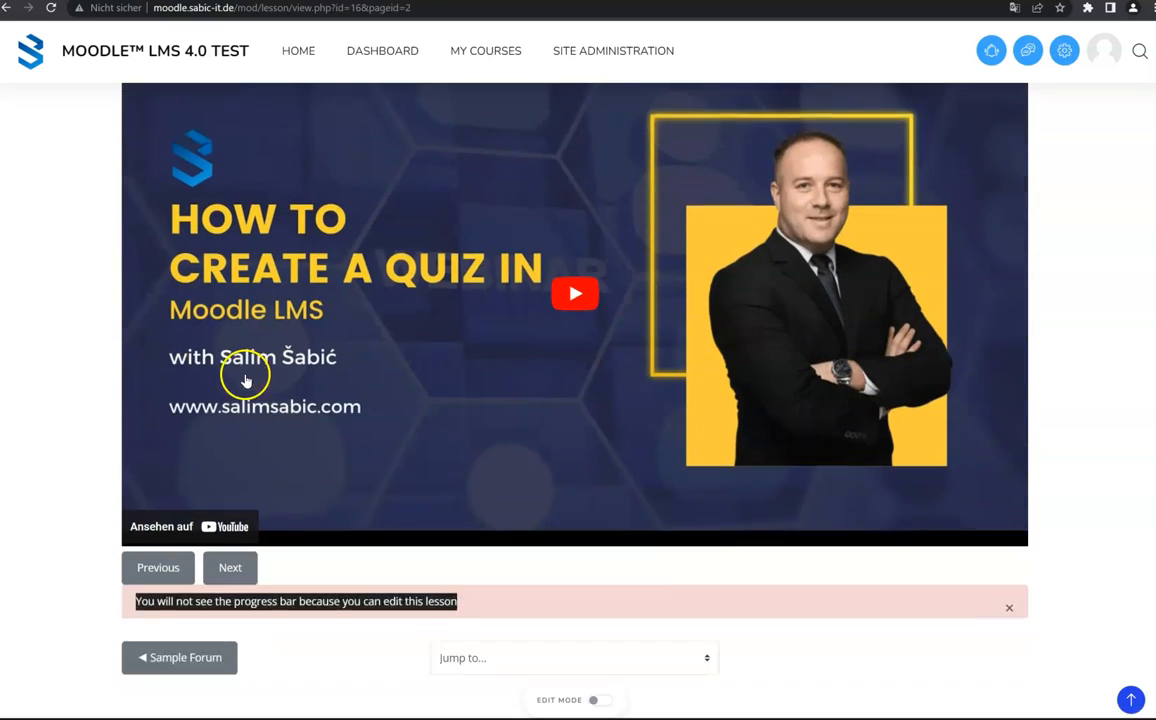
pyautogui.click(232, 494)
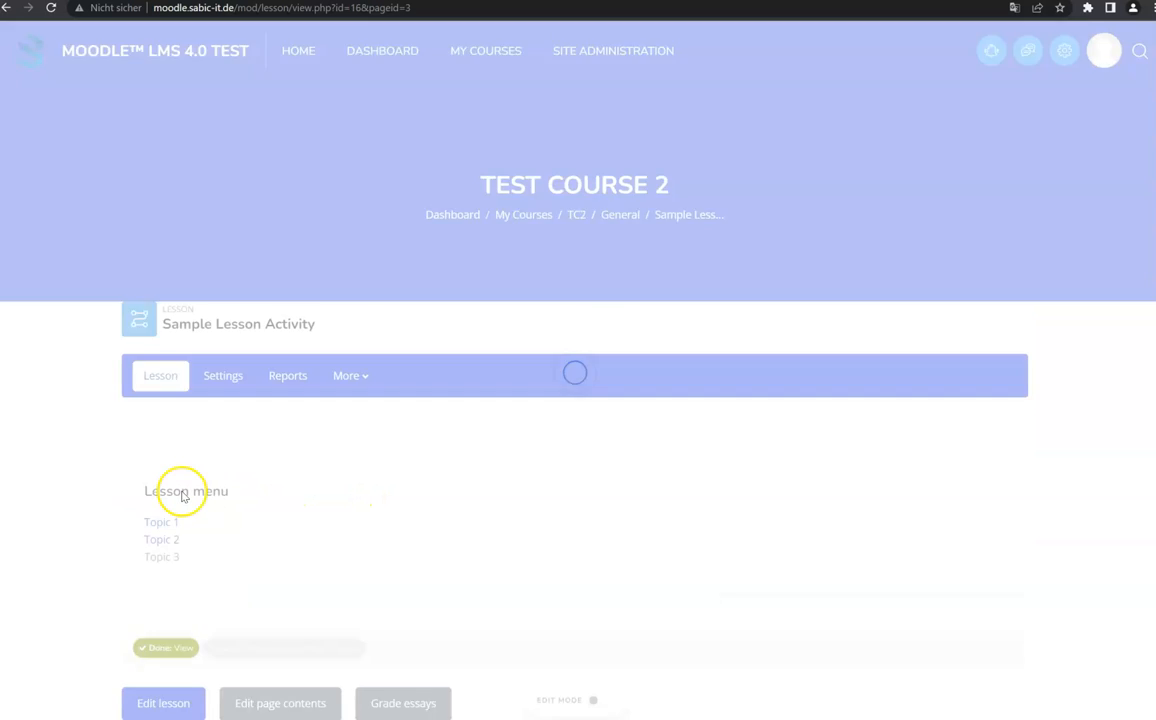
# - Play the embedded video on the Topic 3 page briefly, pause it and continue to the question page
pyautogui.scroll(-3, 380, 220)
pyautogui.scroll(-2, 377, 232)
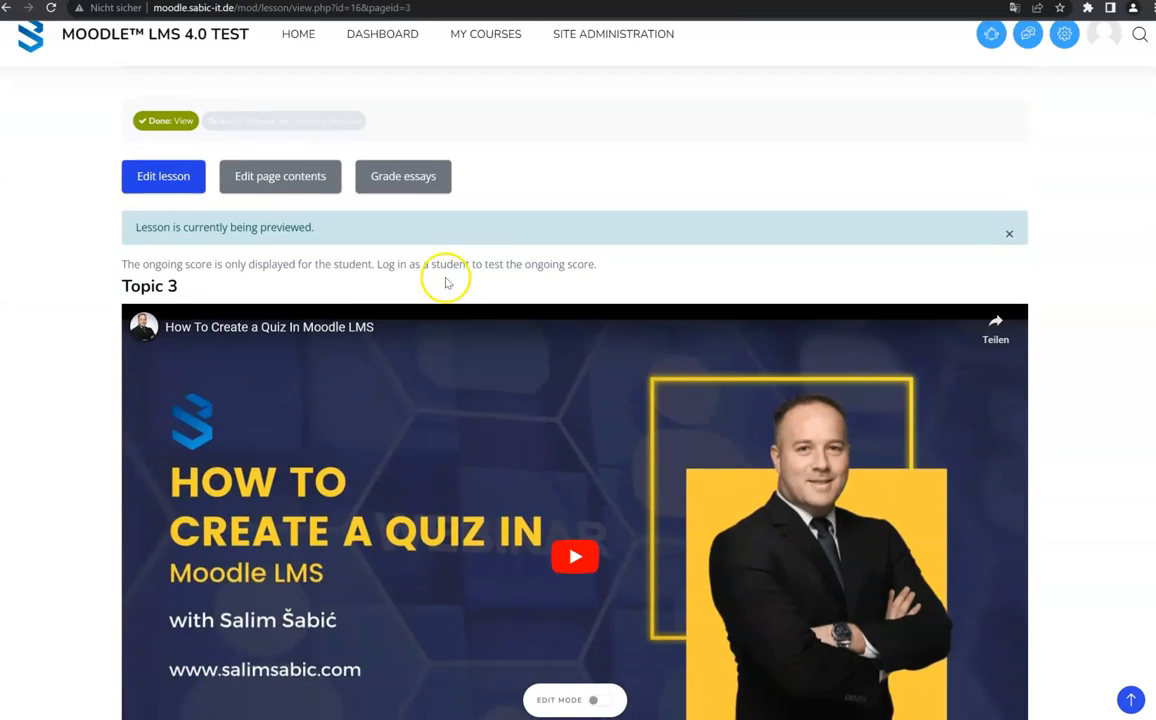
pyautogui.scroll(-3, 663, 335)
pyautogui.click(586, 328)
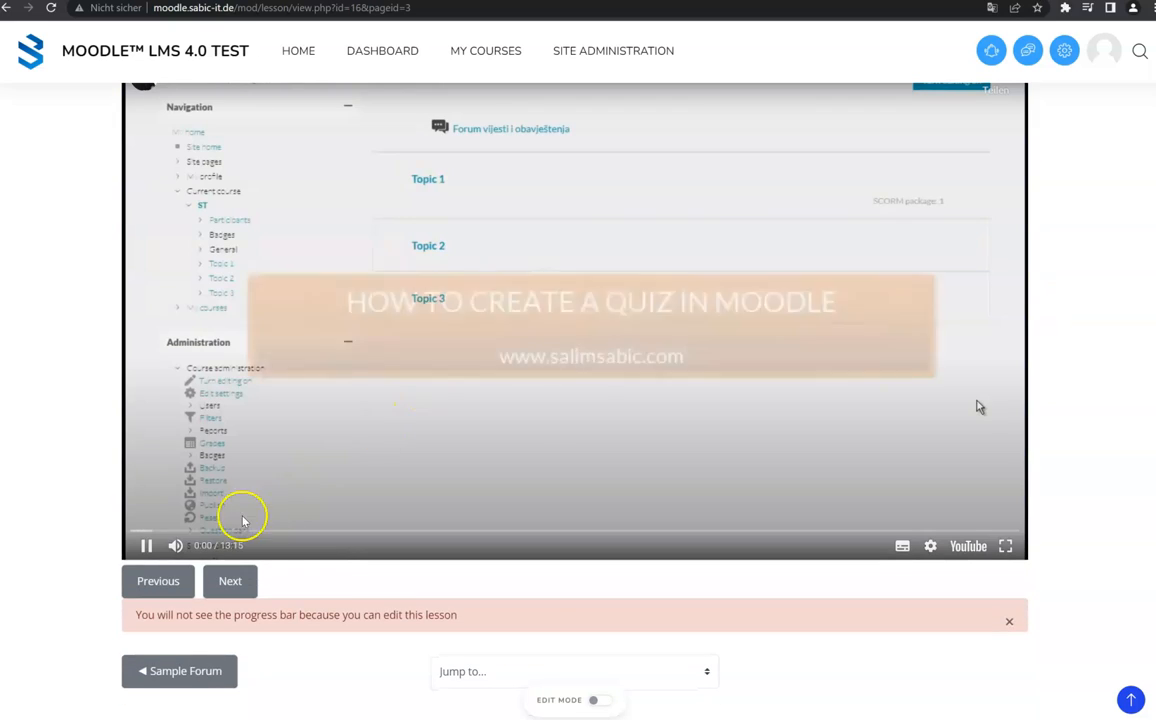
pyautogui.click(146, 545)
pyautogui.click(230, 582)
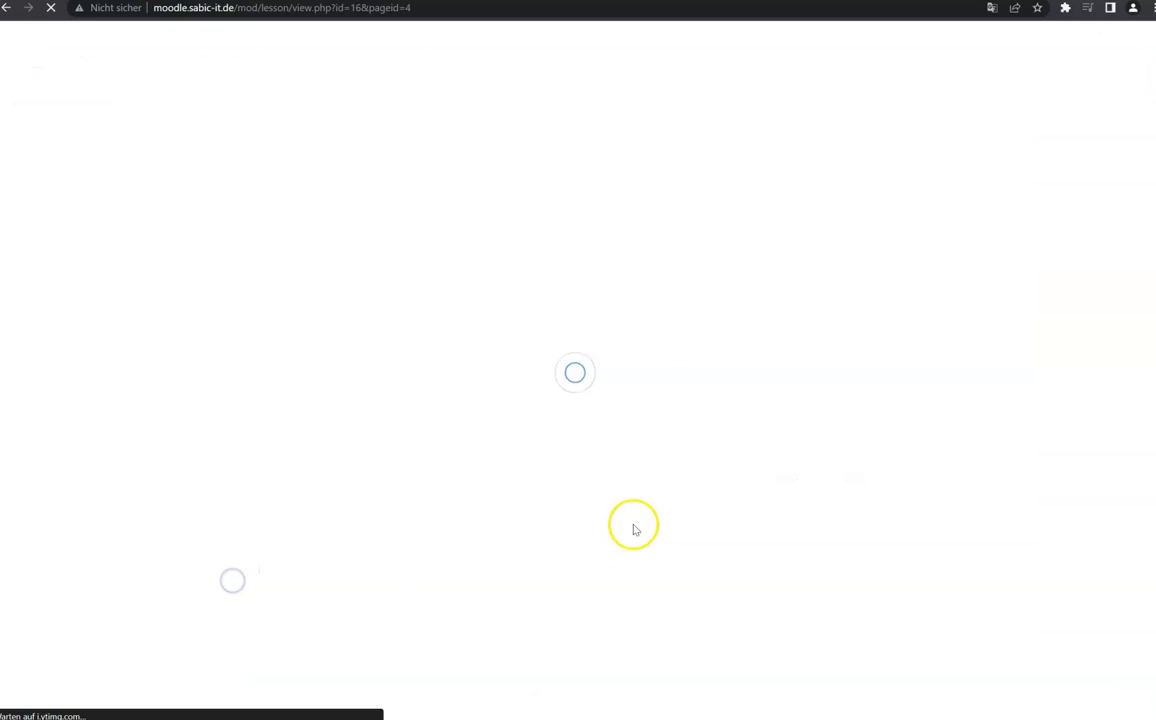
# - Answer the question "Lesson Activity is really usefull" with No and submit it
pyautogui.scroll(-5, 588, 508)
pyautogui.scroll(-1, 590, 507)
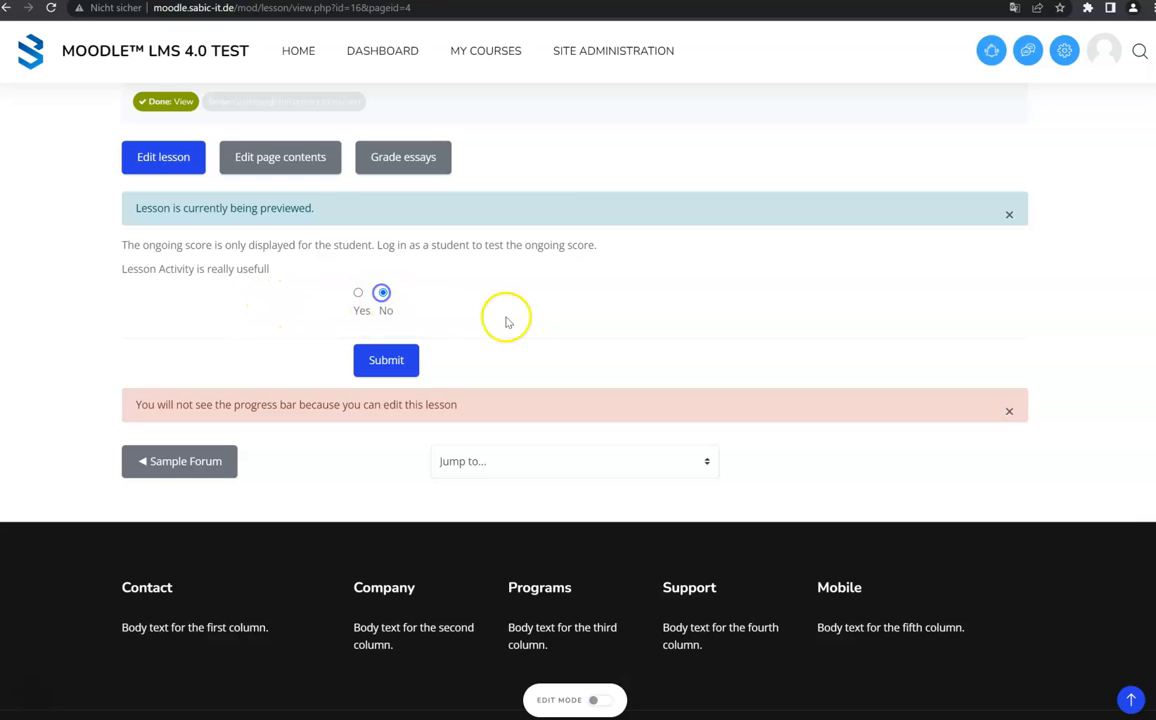
pyautogui.click(382, 366)
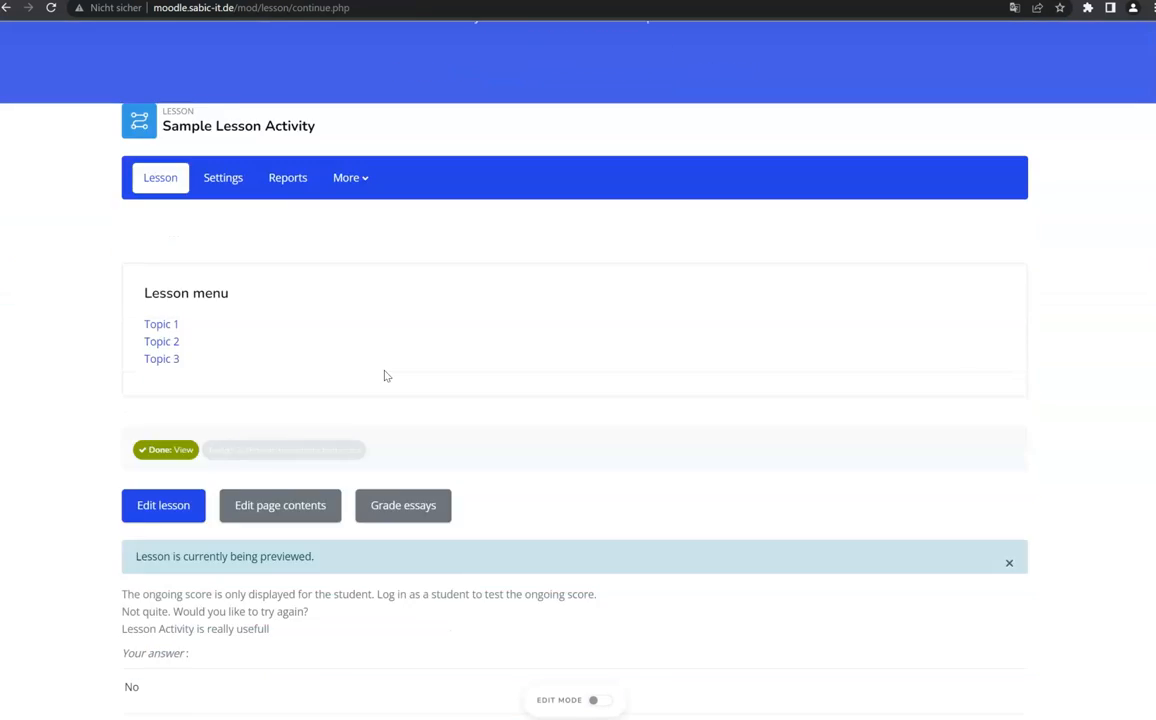
# - Review the feedback for the No answer, retry the question and submit Yes
pyautogui.scroll(-4, 384, 375)
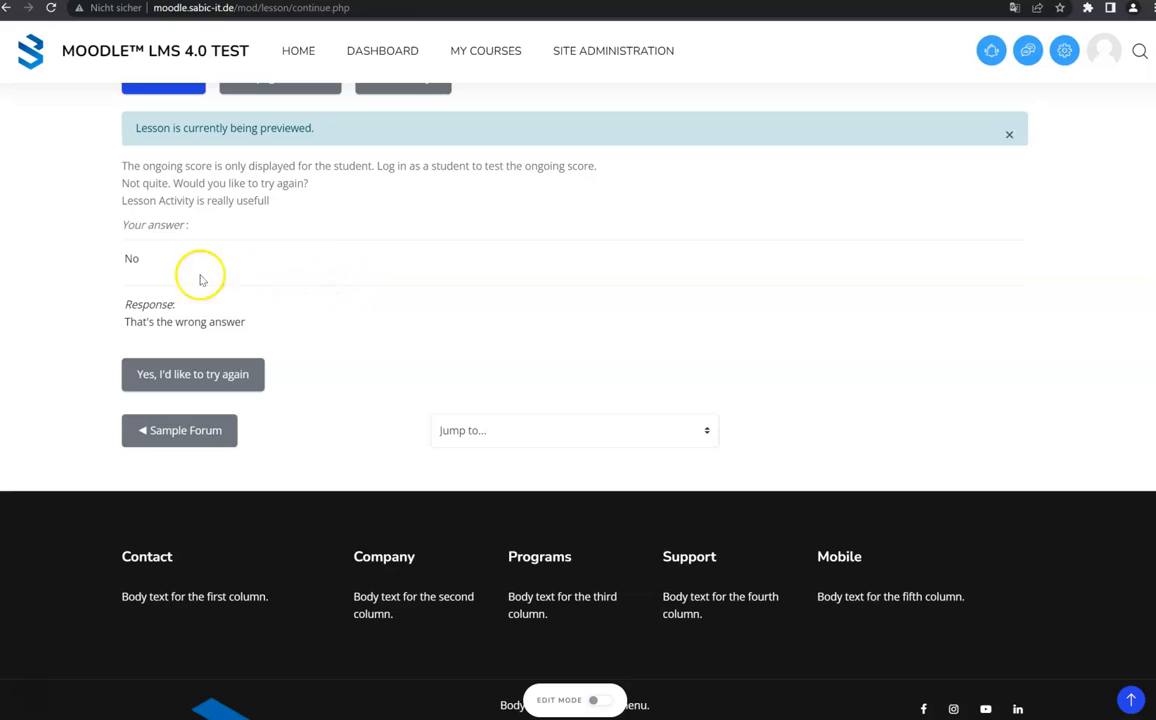
pyautogui.moveTo(149, 319); pyautogui.dragTo(290, 326)
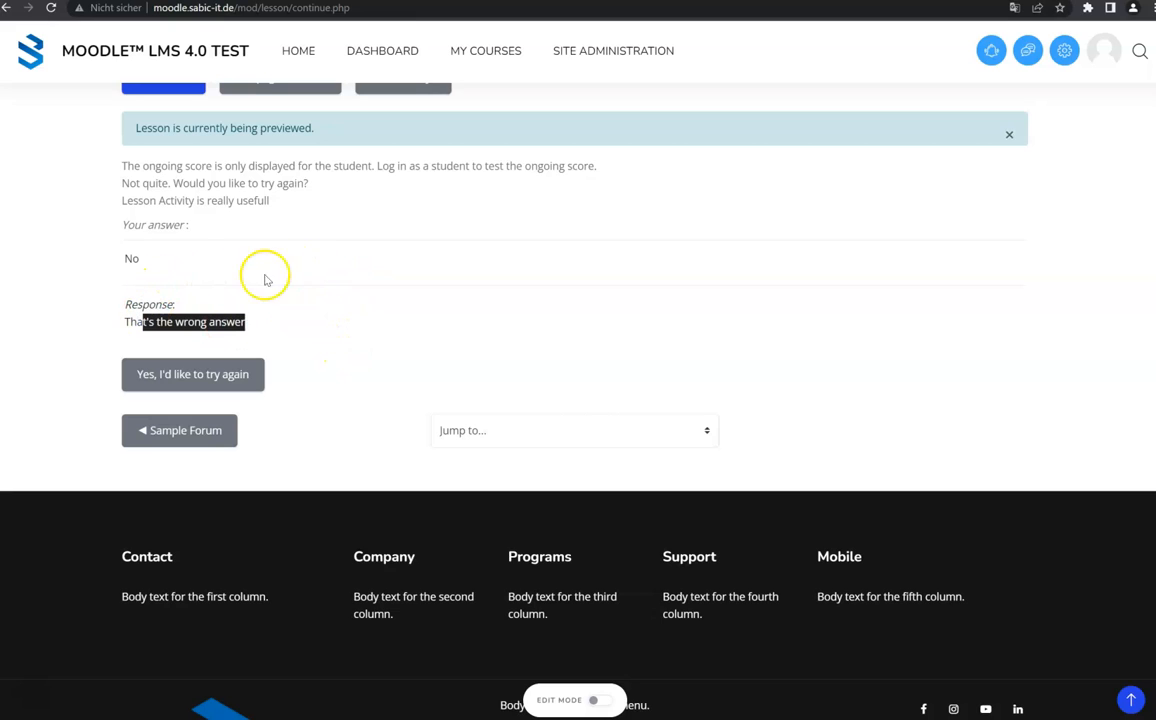
pyautogui.click(213, 235)
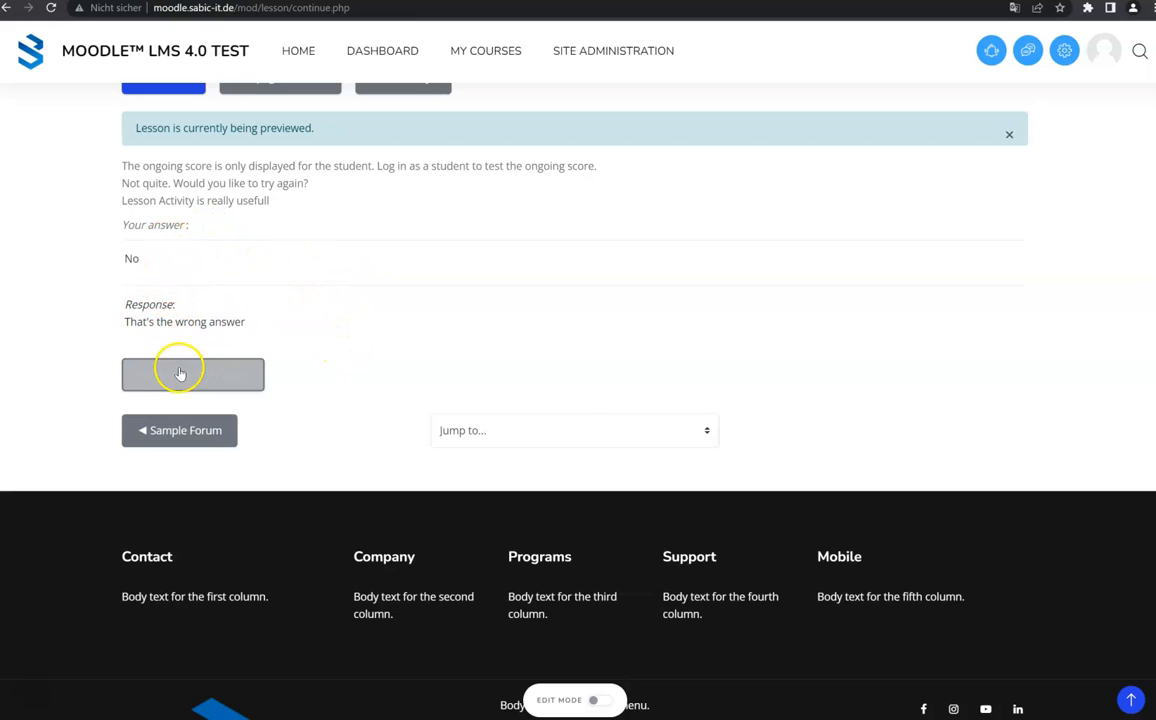
pyautogui.click(230, 377)
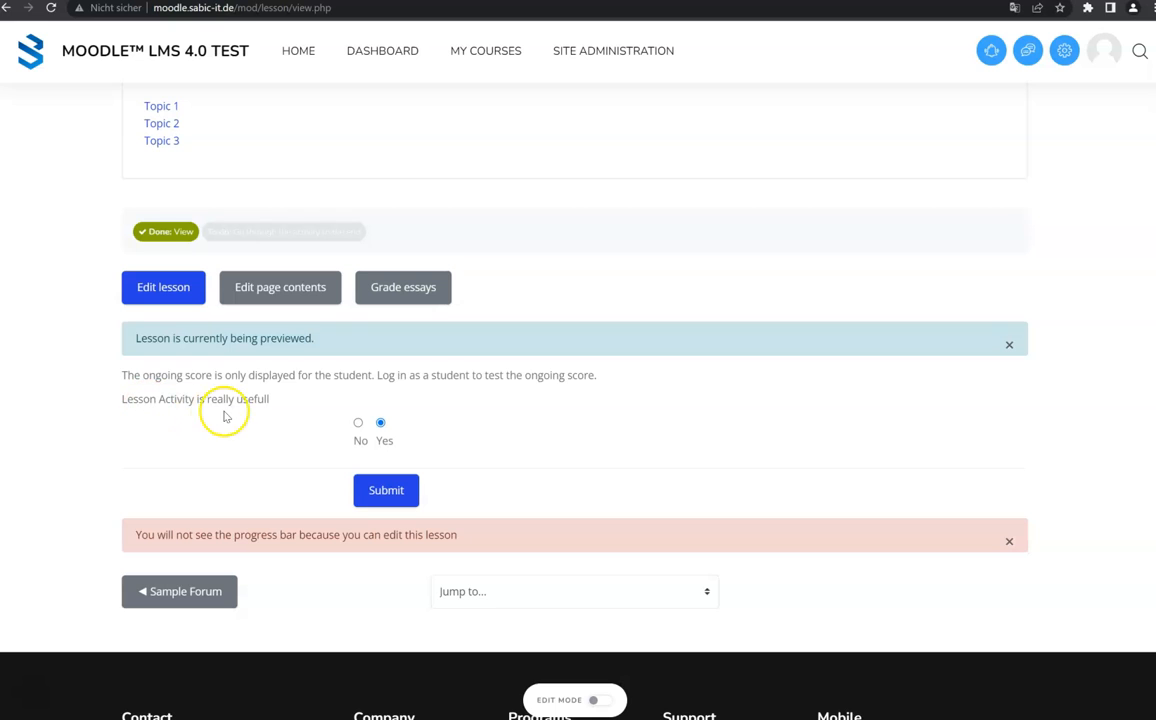
pyautogui.click(400, 490)
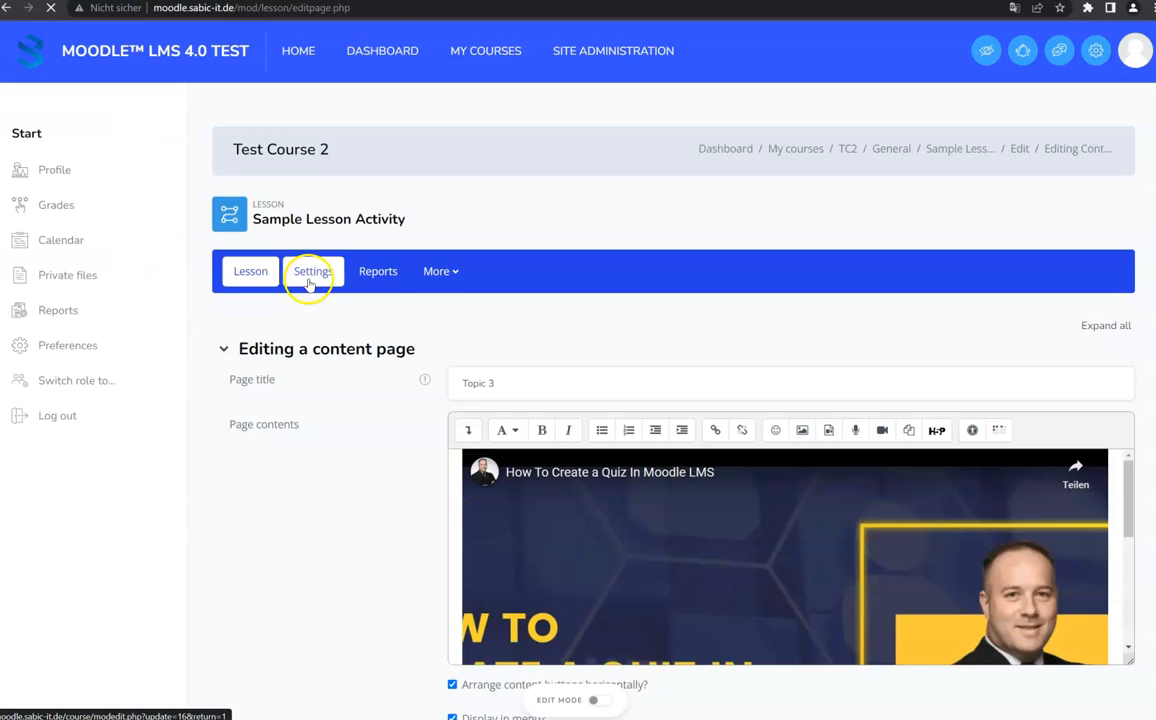
# - Set Display menu to No in the lesson's appearance settings, then save and display the lesson
pyautogui.click(309, 285)
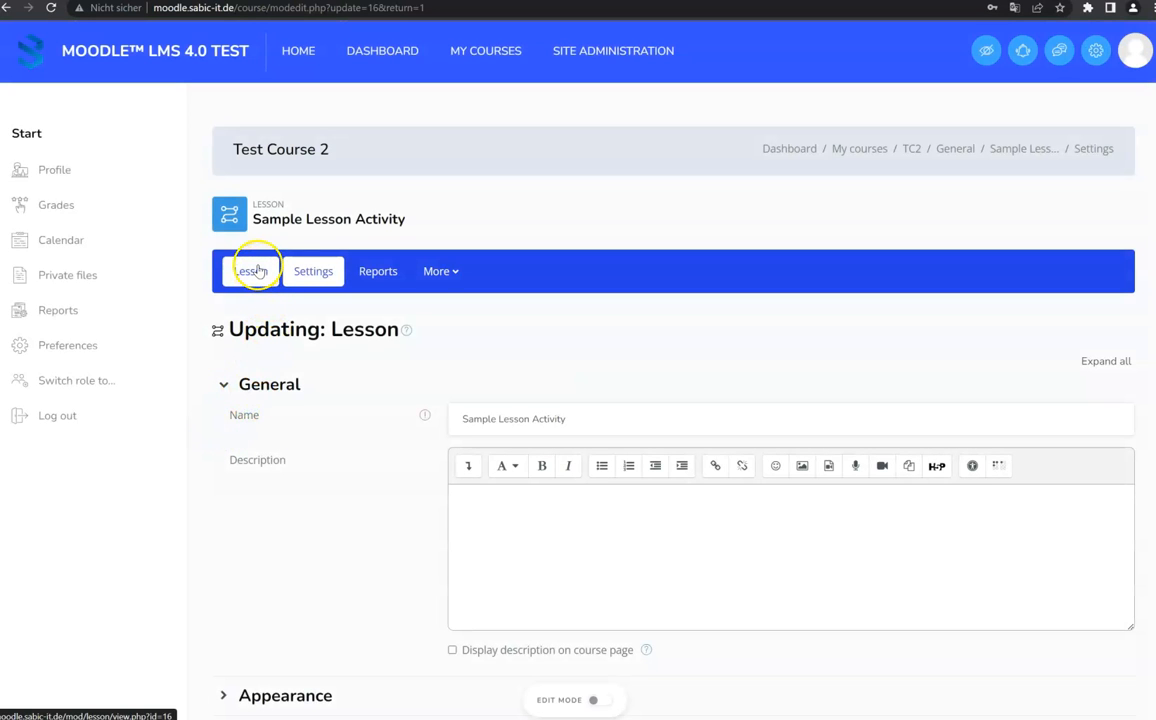
pyautogui.scroll(-5, 262, 265)
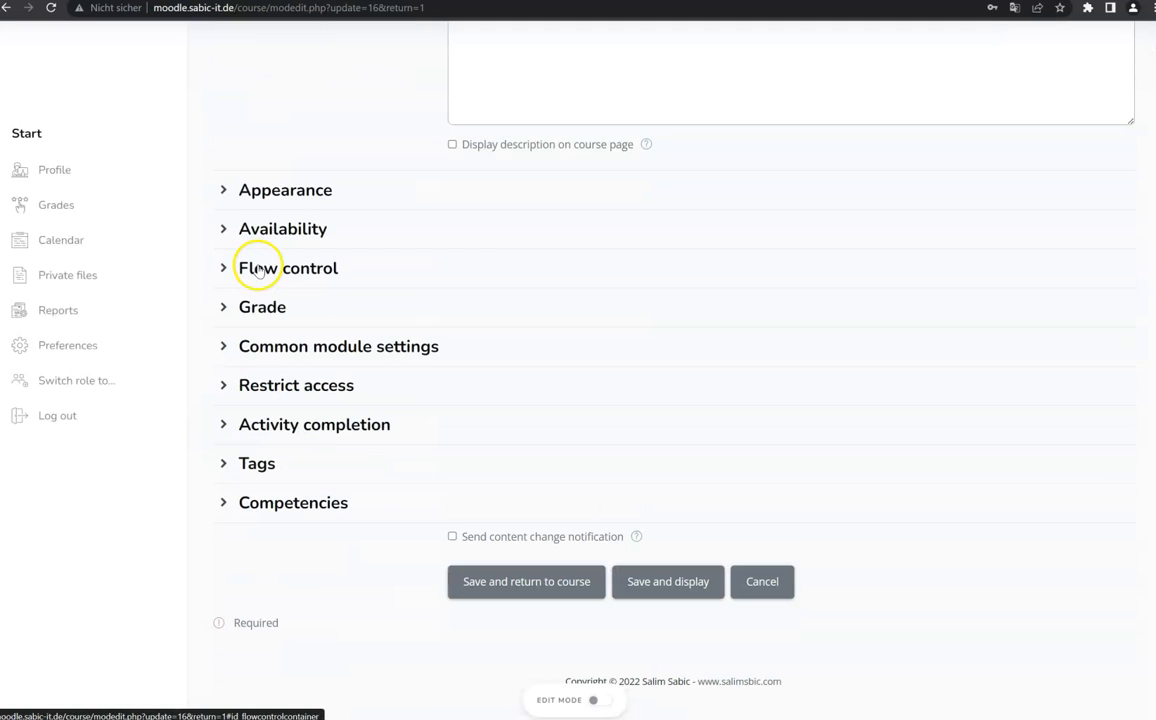
pyautogui.click(285, 200)
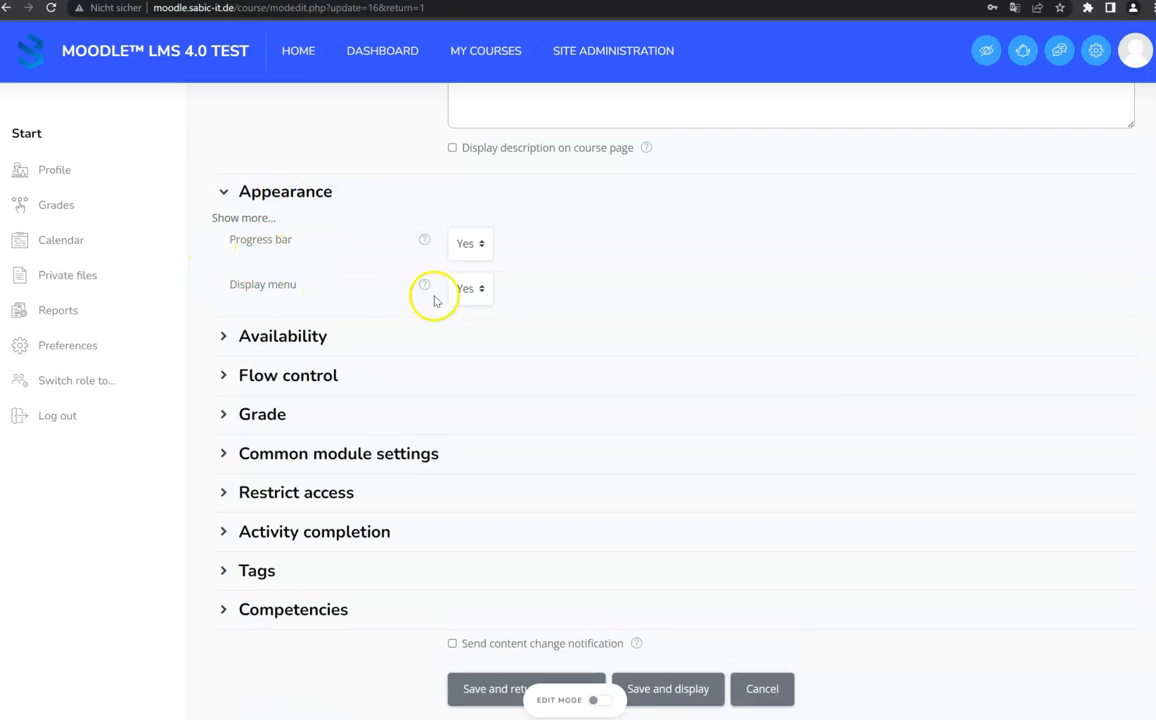
pyautogui.click(468, 289)
pyautogui.click(470, 314)
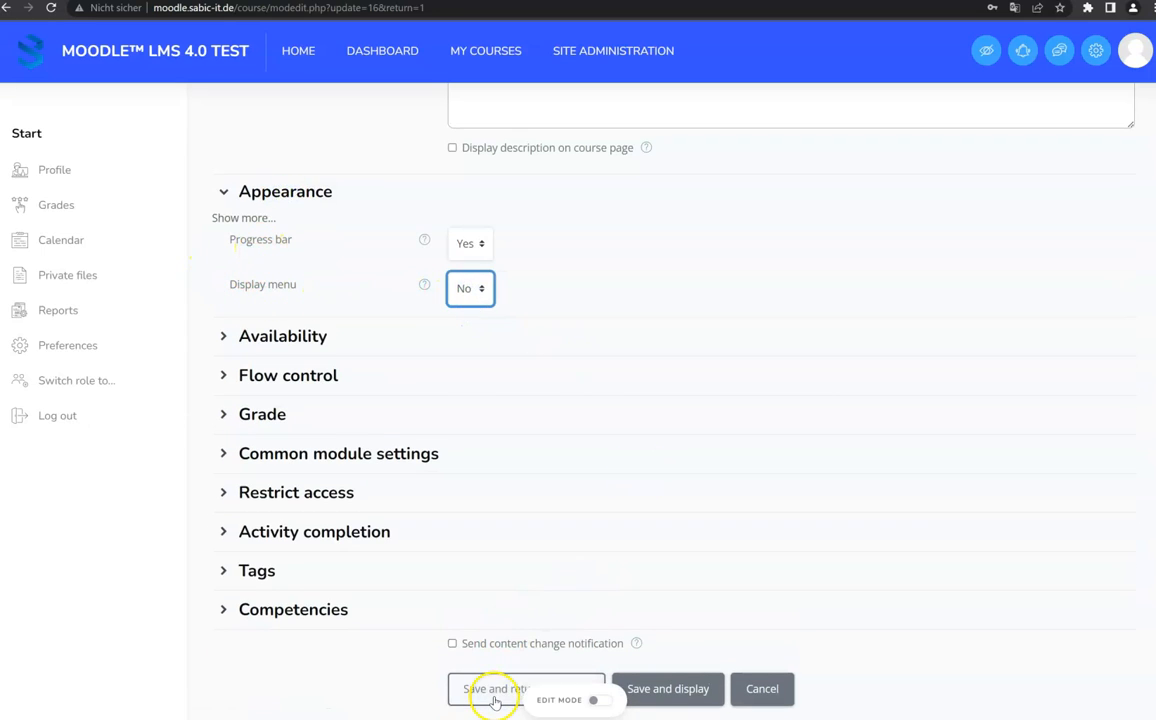
pyautogui.click(662, 690)
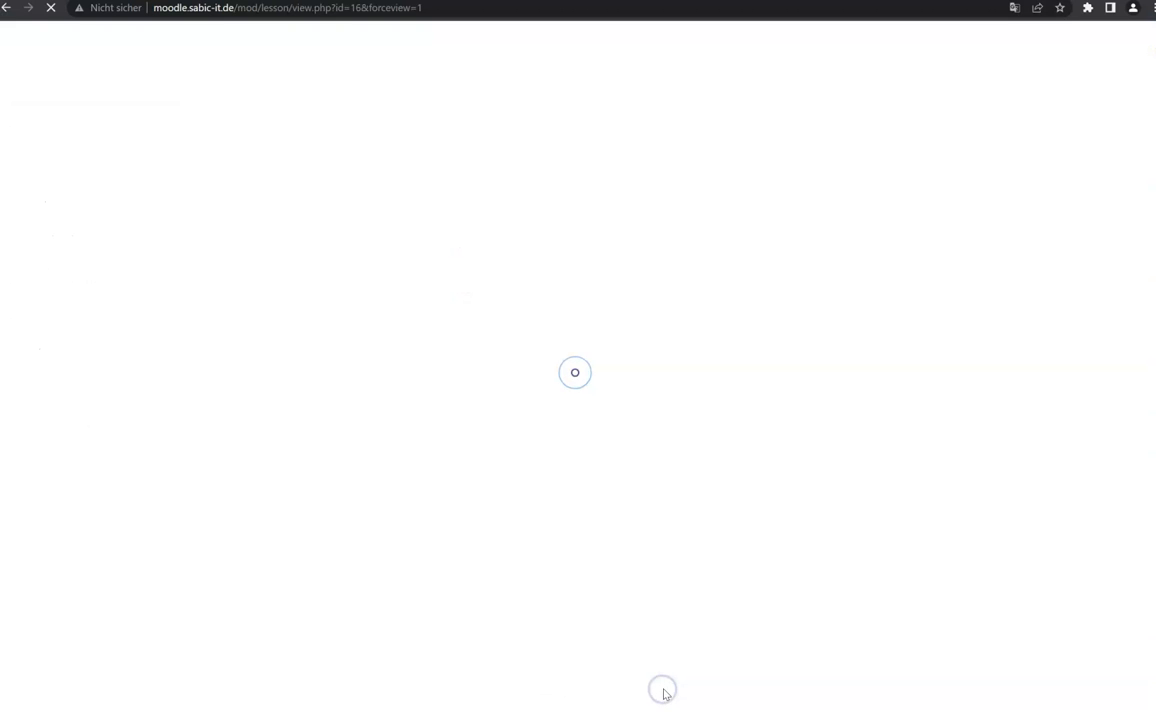
# - Preview the lesson from its first page instead of the last page seen and check the Topic 1 page without the lesson menu
pyautogui.scroll(-5, 700, 472)
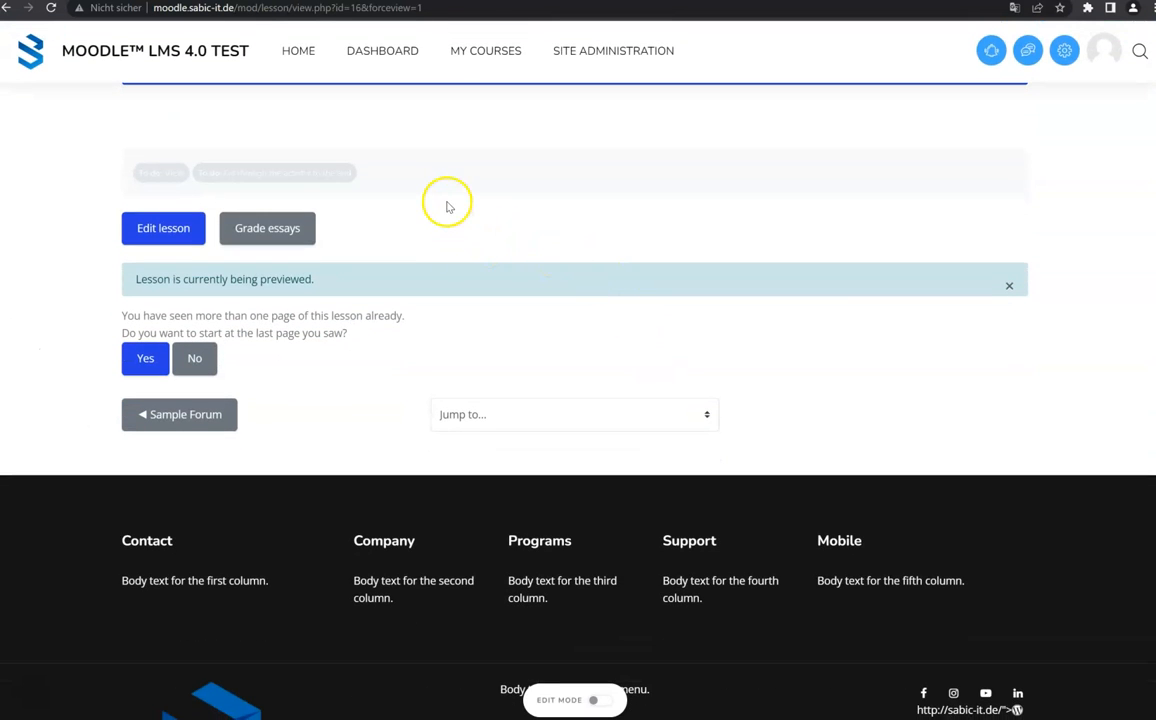
pyautogui.scroll(1, 437, 205)
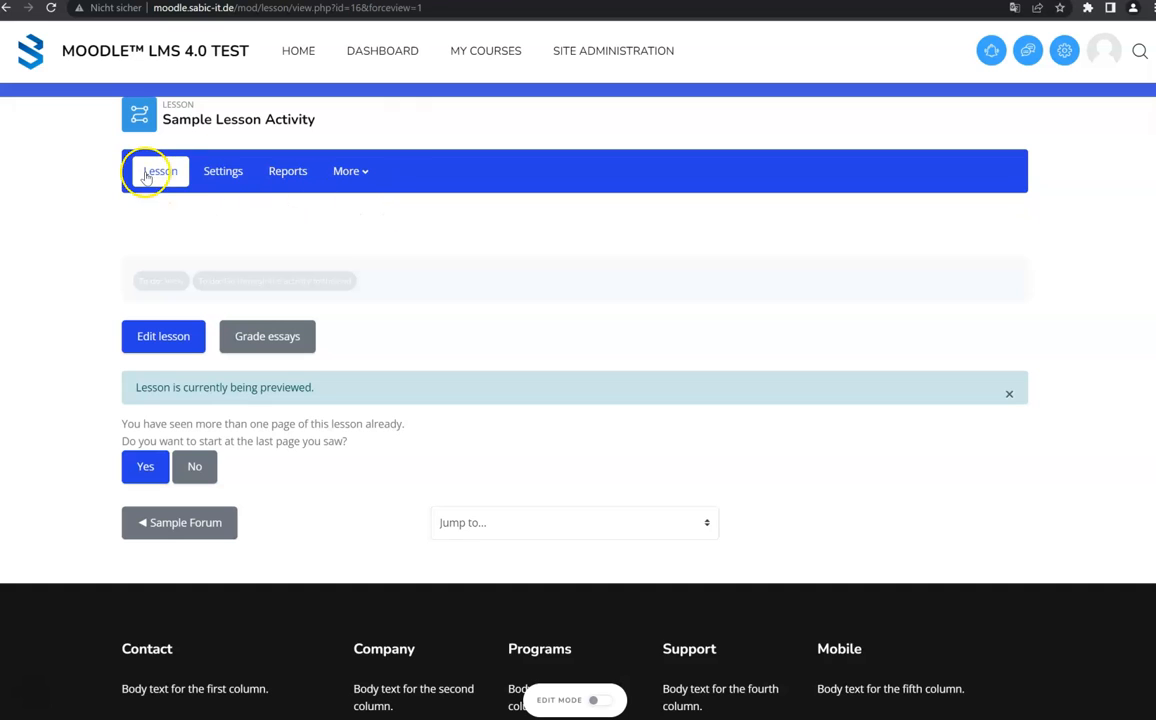
pyautogui.click(208, 470)
pyautogui.scroll(-3, 206, 477)
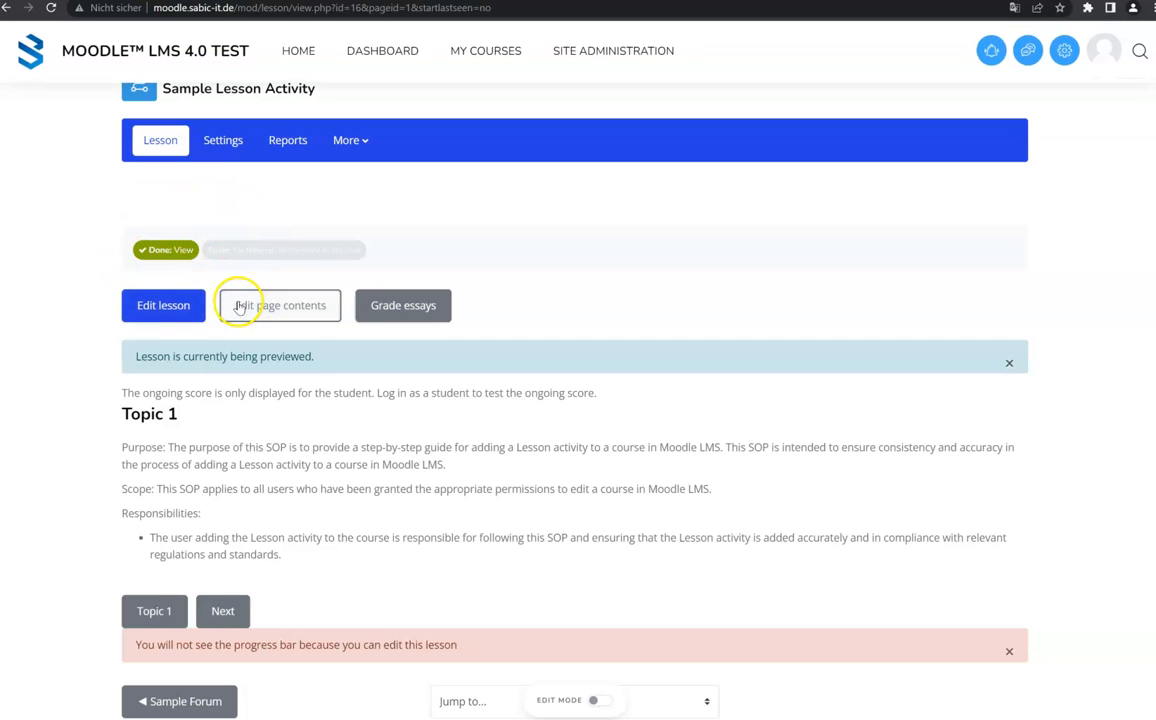
pyautogui.scroll(-1, 147, 328)
pyautogui.click(186, 507)
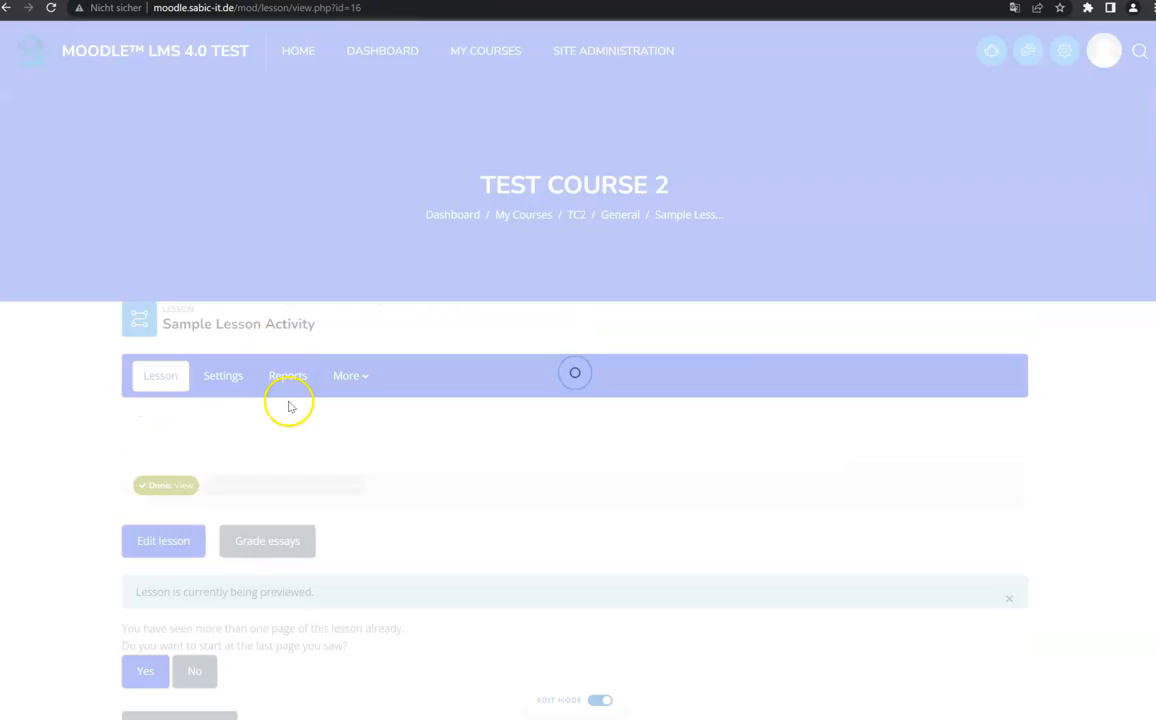
# - Restart the reopened lesson preview from the beginning and continue from Topic 1 to Topic 2
pyautogui.scroll(-5, 289, 405)
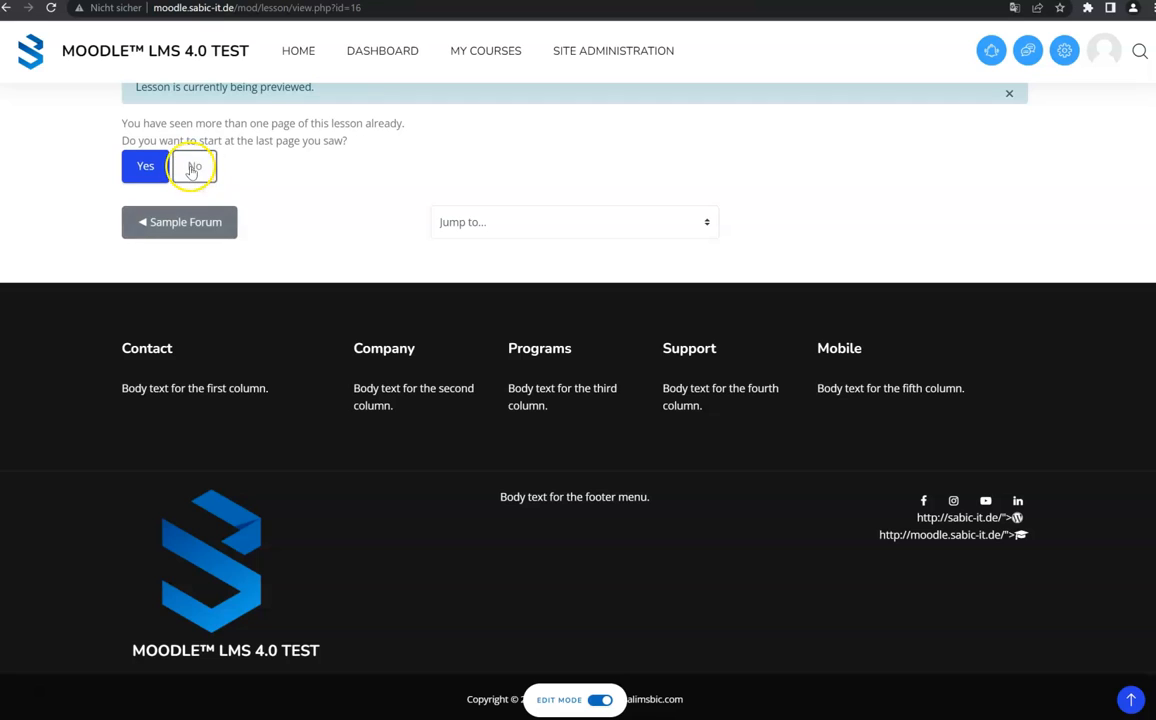
pyautogui.click(191, 167)
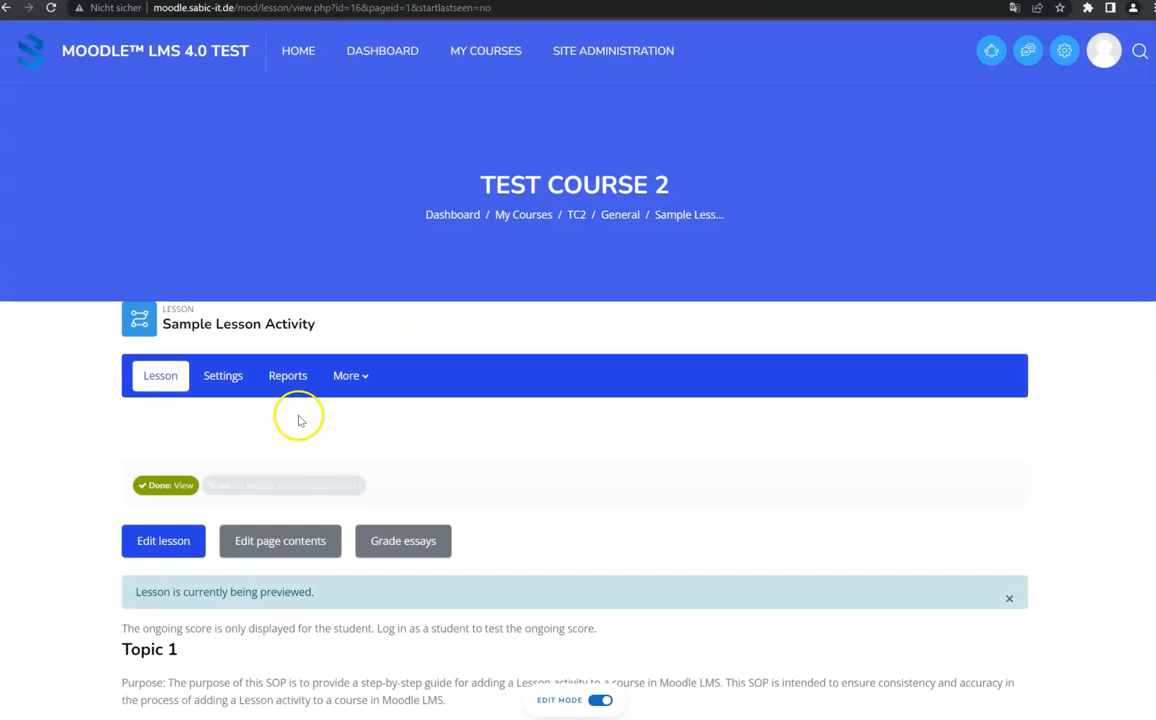
pyautogui.scroll(-5, 295, 417)
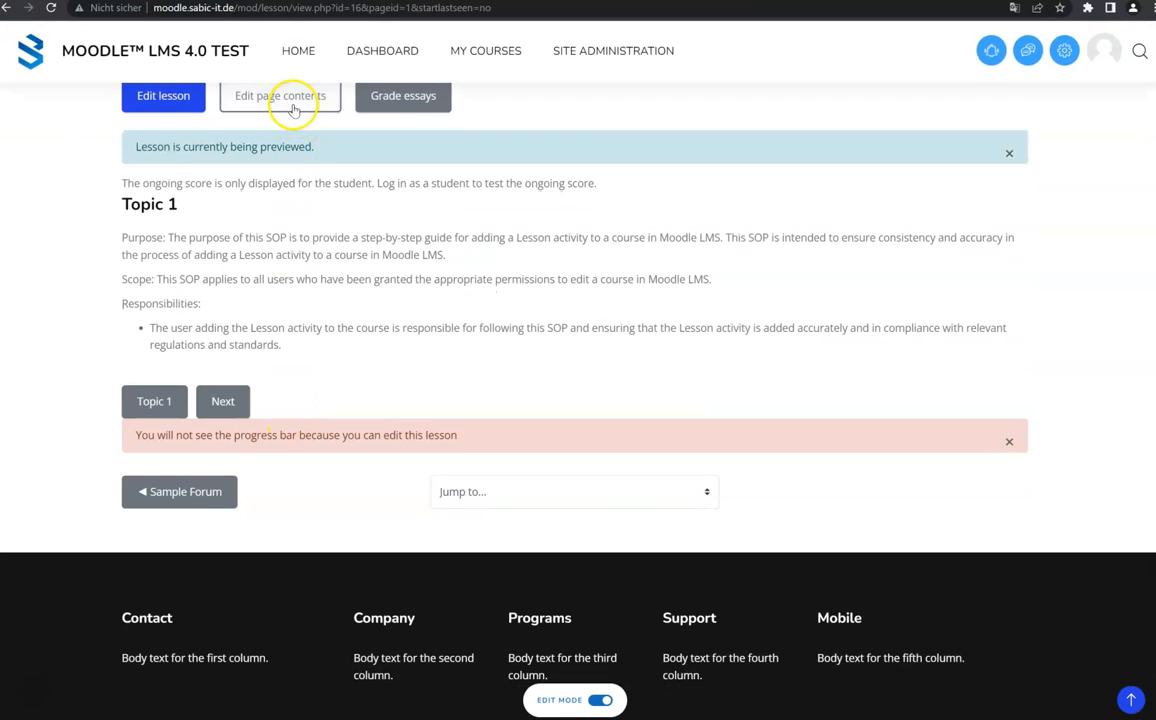
pyautogui.click(224, 405)
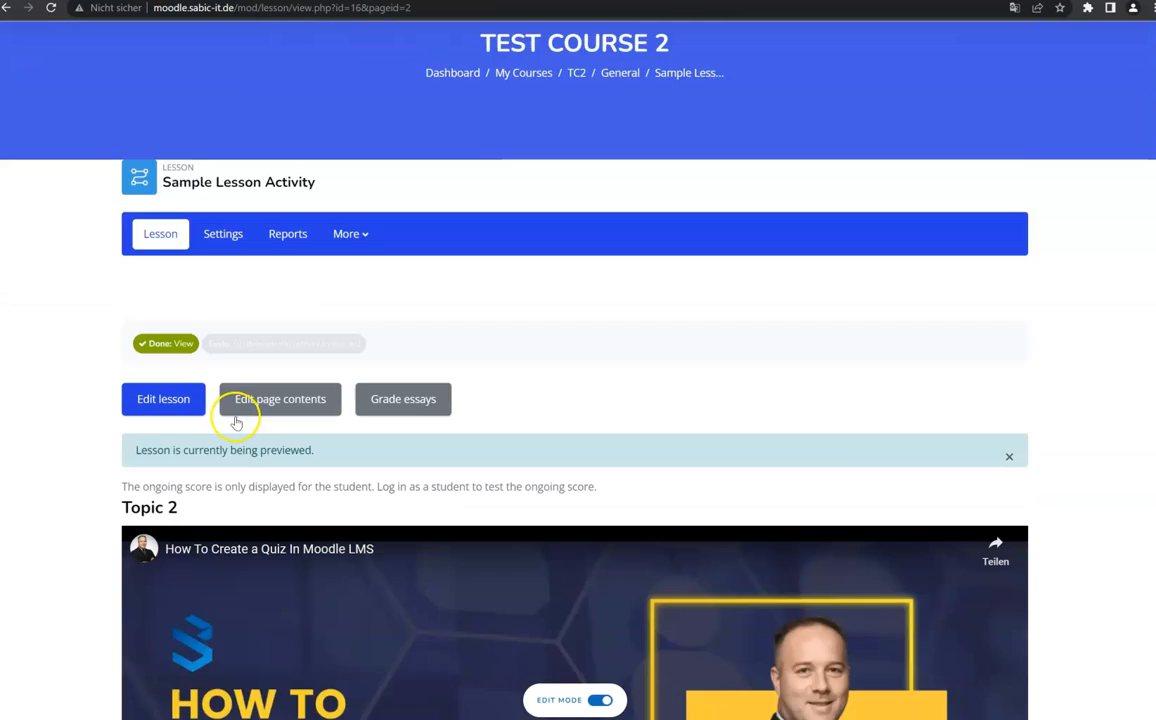
# - Continue the lesson preview from Topic 2 through Topic 3 to the Yes/No question page
pyautogui.scroll(-6, 236, 422)
pyautogui.click(236, 440)
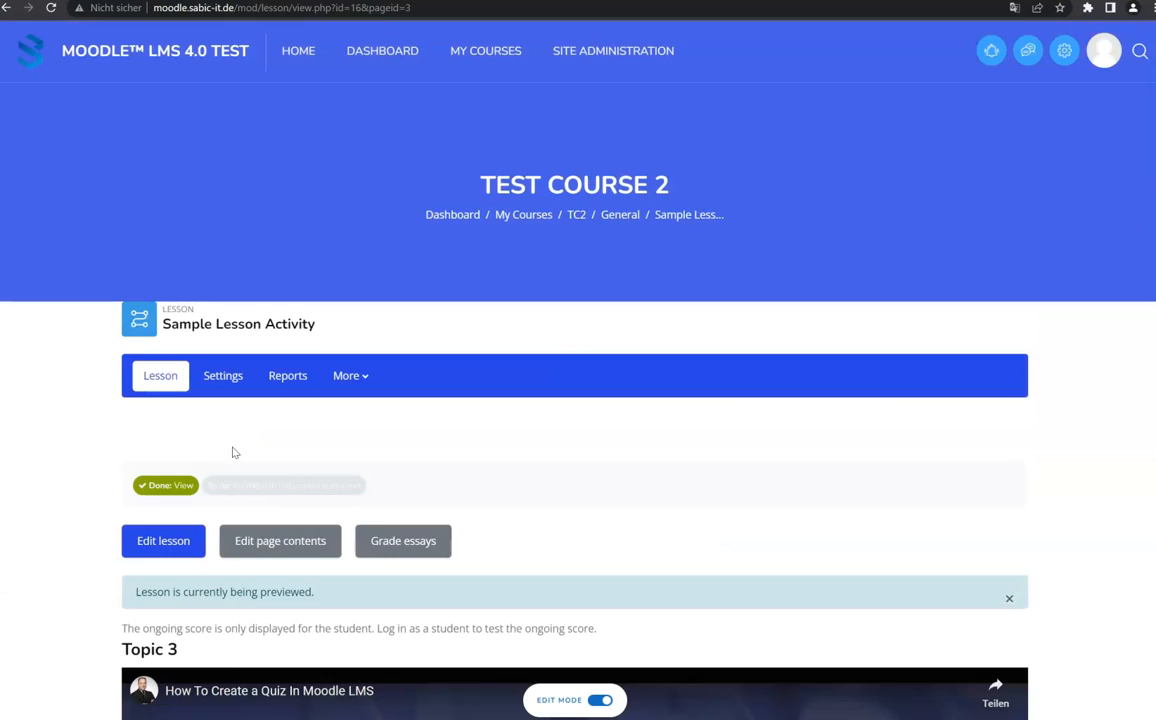
pyautogui.scroll(-10, 232, 455)
pyautogui.click(237, 146)
pyautogui.scroll(-3, 380, 410)
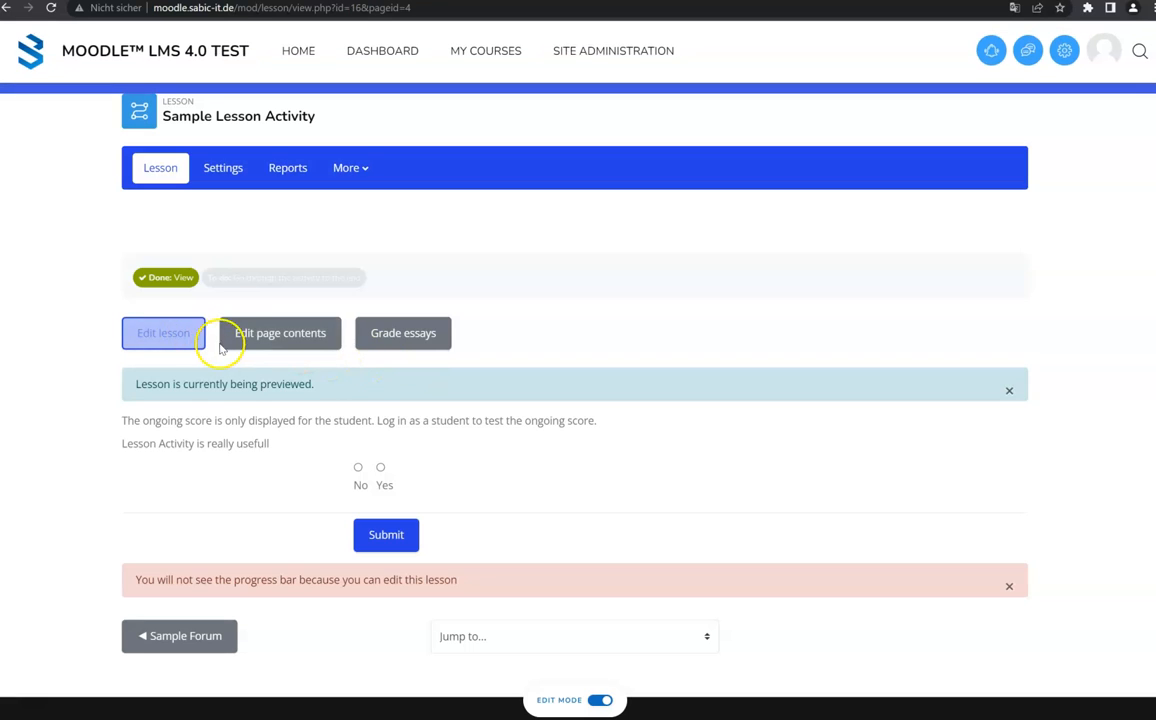
# - Edit the question page's contents and set the correct answer jump for Yes to End of branch
pyautogui.click(294, 336)
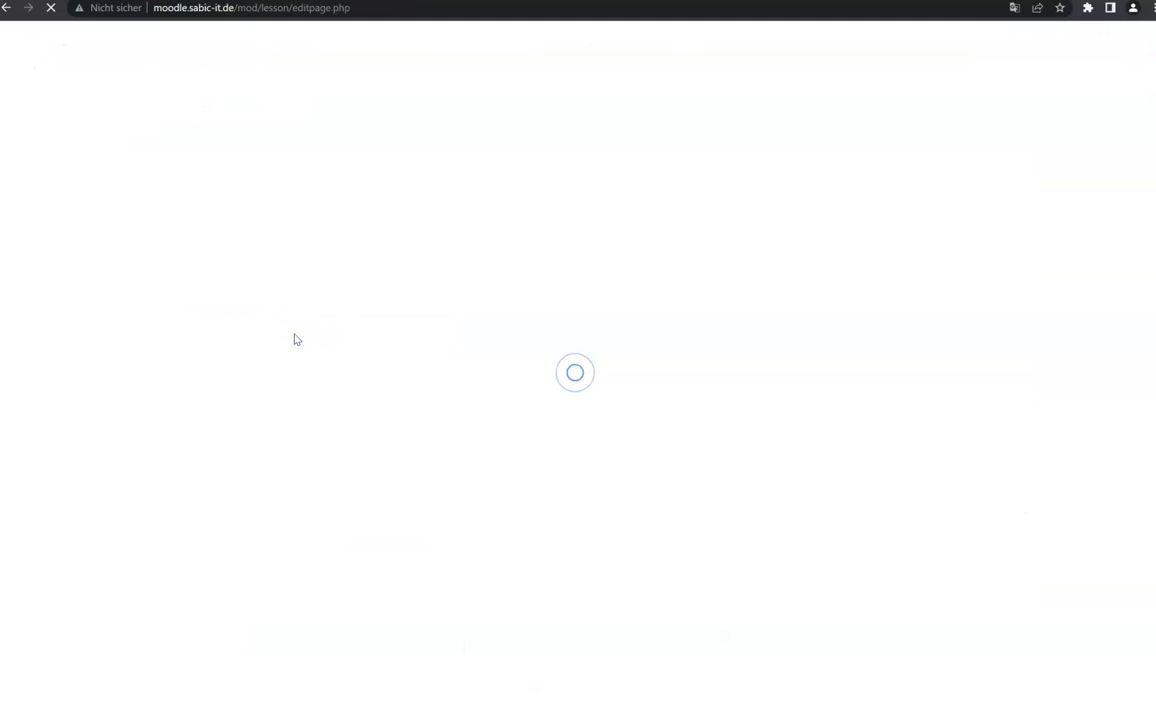
pyautogui.scroll(-10, 338, 477)
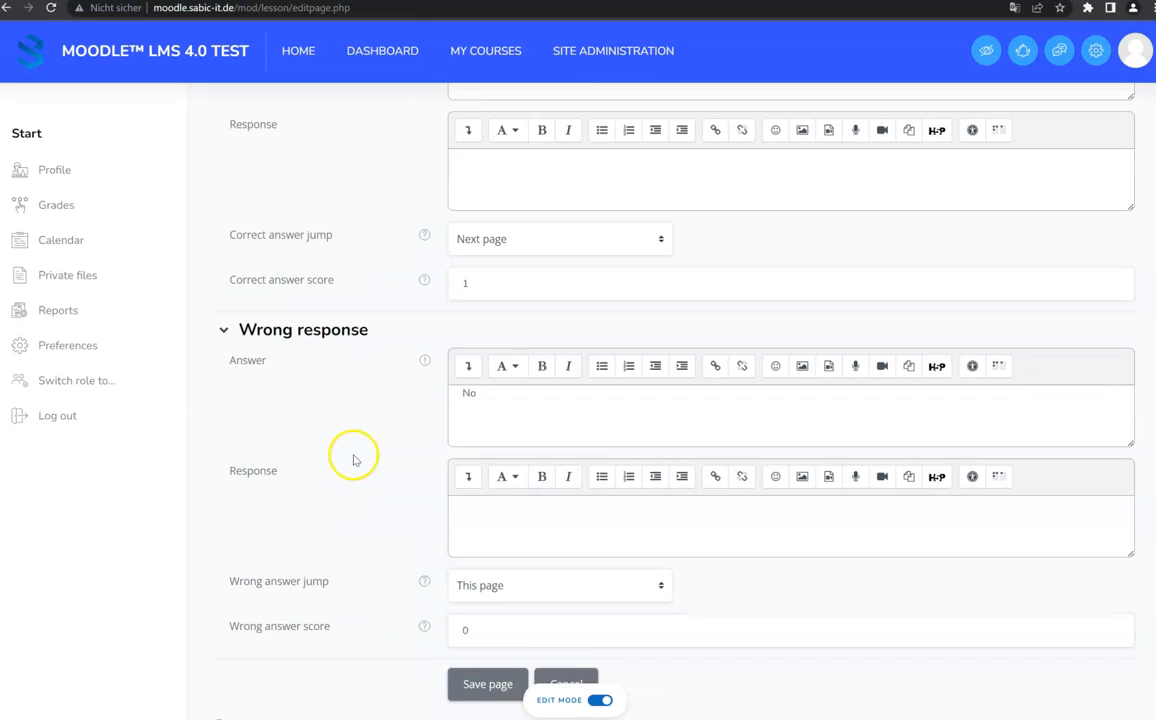
pyautogui.scroll(2, 323, 250)
pyautogui.click(489, 335)
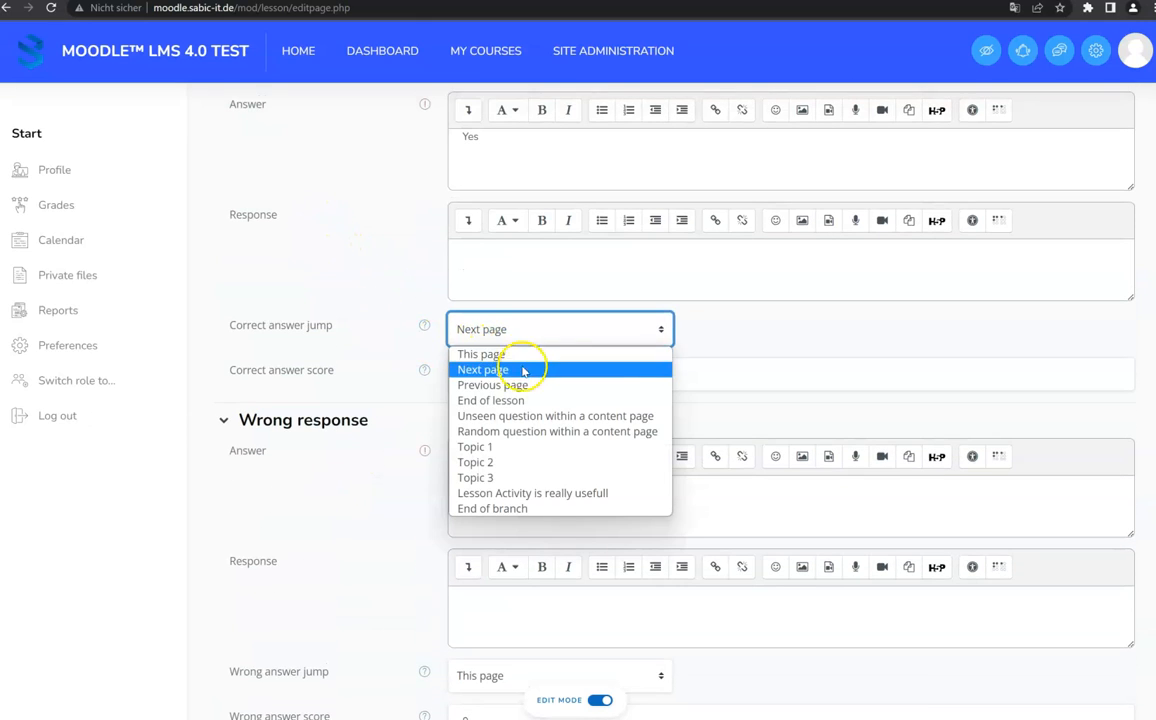
pyautogui.click(515, 508)
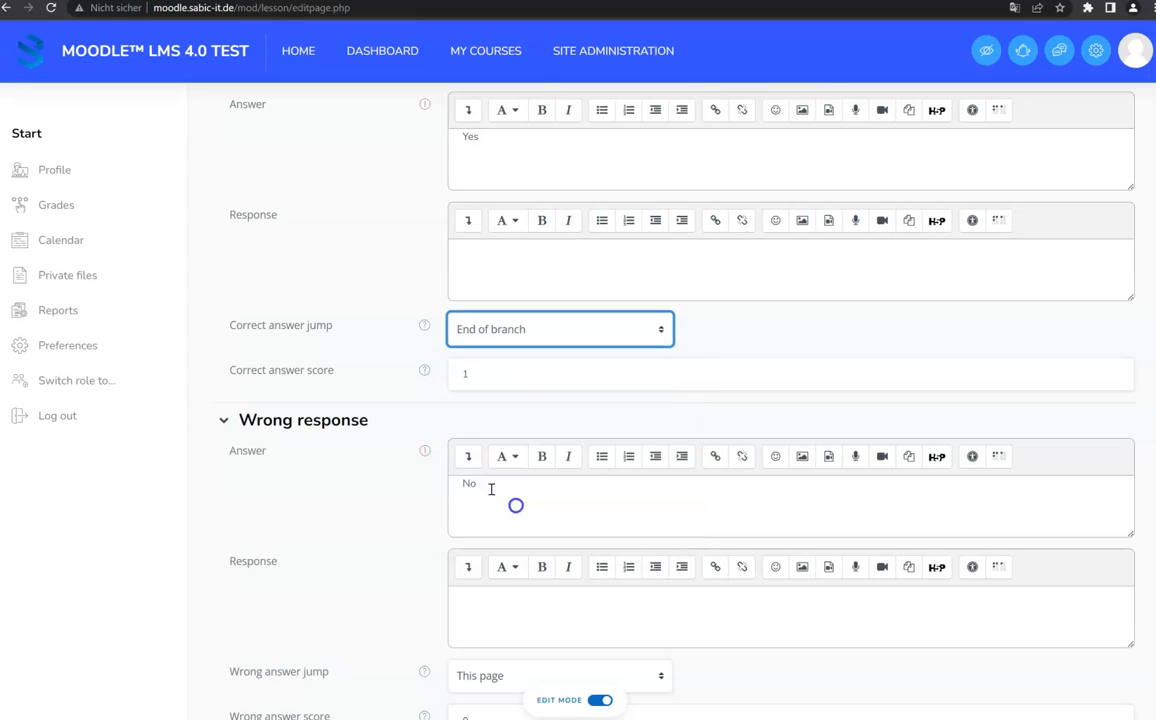
pyautogui.scroll(-2, 408, 356)
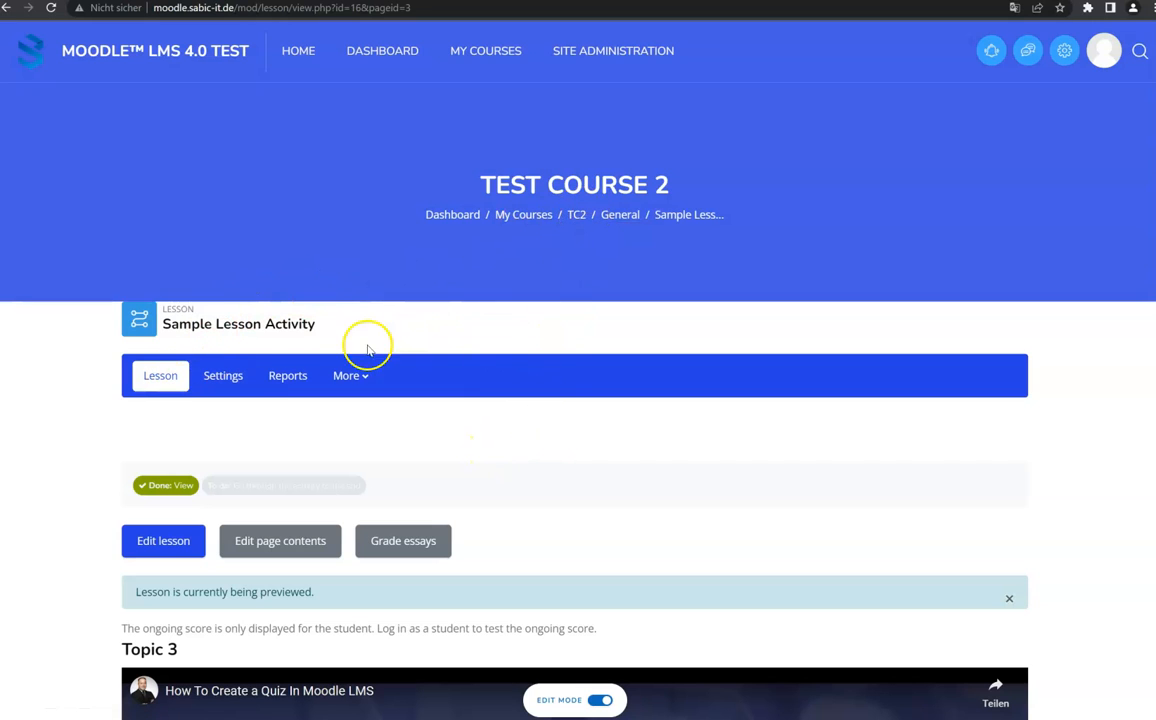
# - Open the settings of the Sample Lesson Activity
pyautogui.click(223, 376)
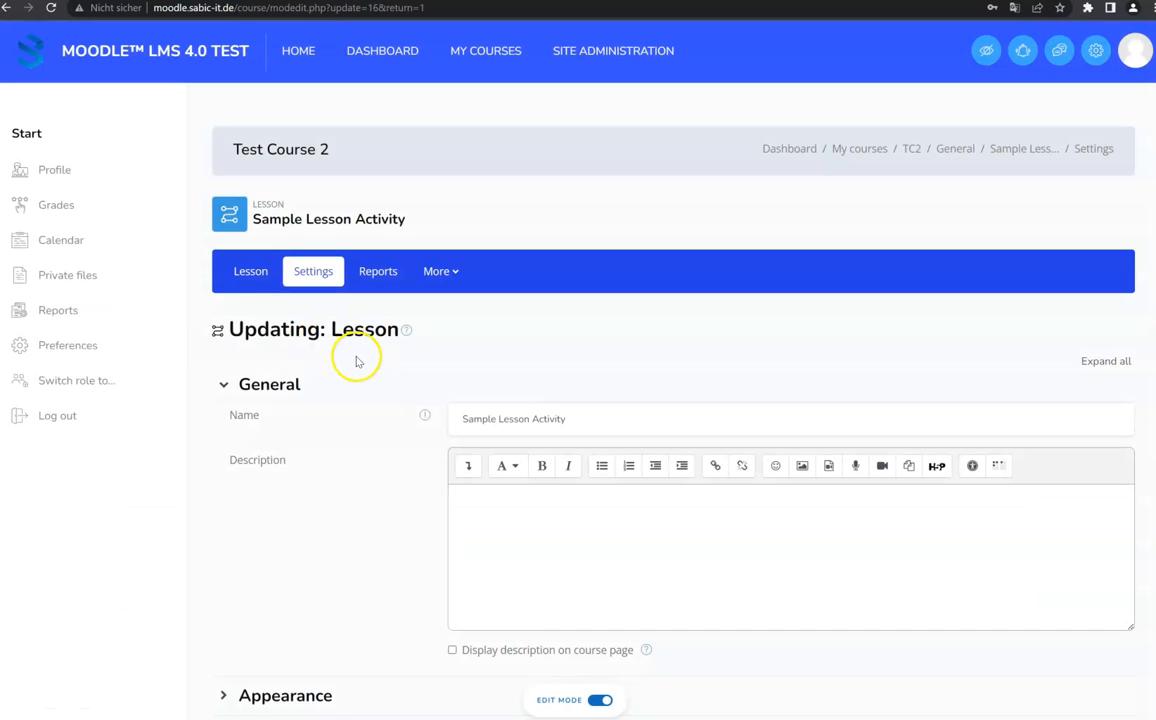
pyautogui.scroll(-2, 350, 385)
pyautogui.scroll(2, 348, 380)
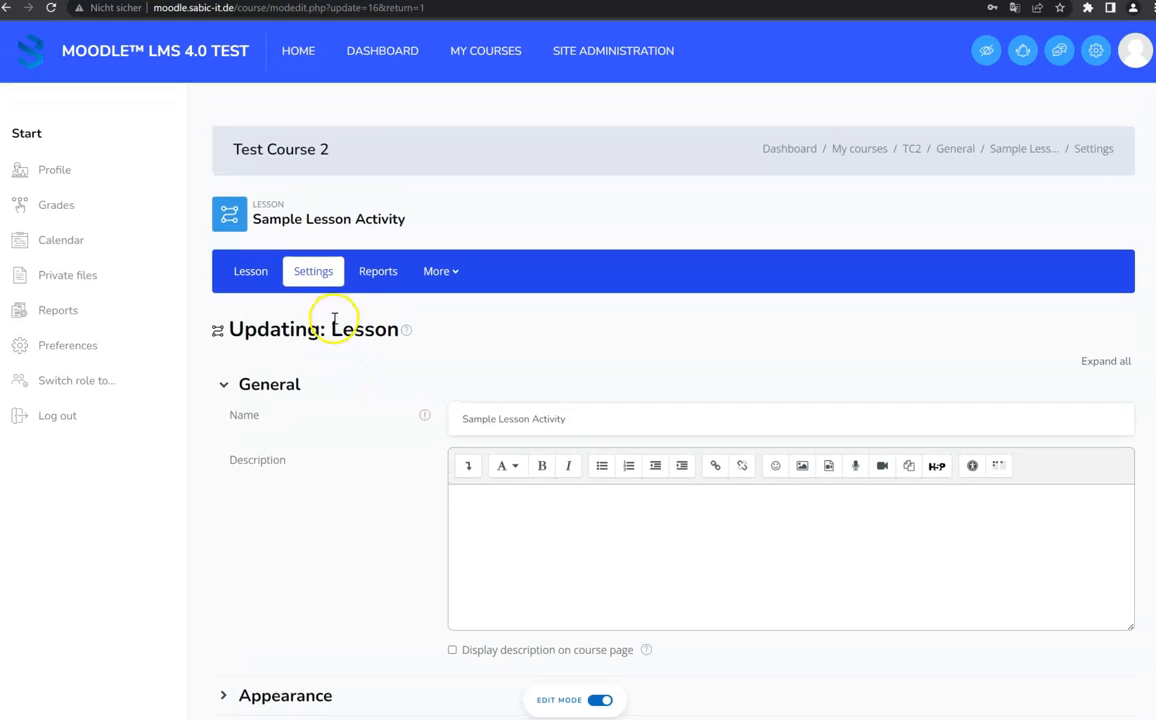